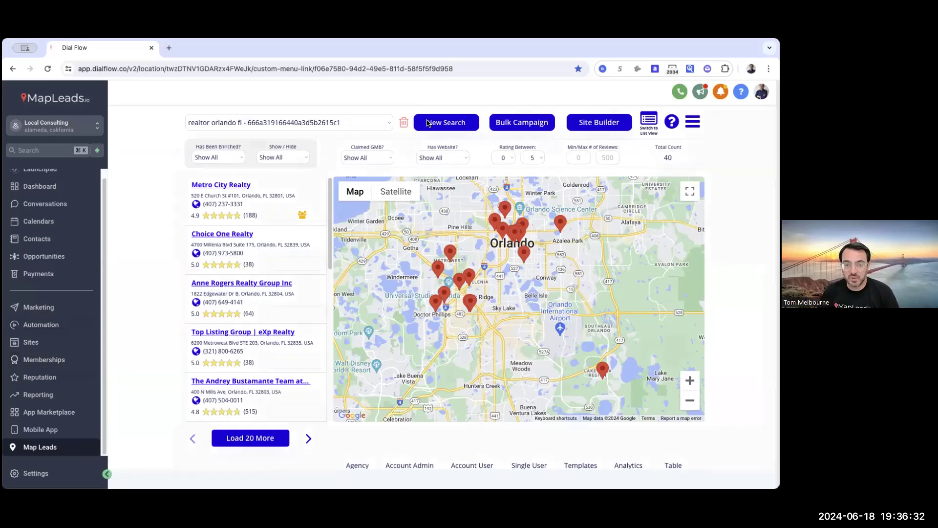
Run a new lead search for dentist in the city of nashville, state TN.
click(386, 185)
text(dentist)
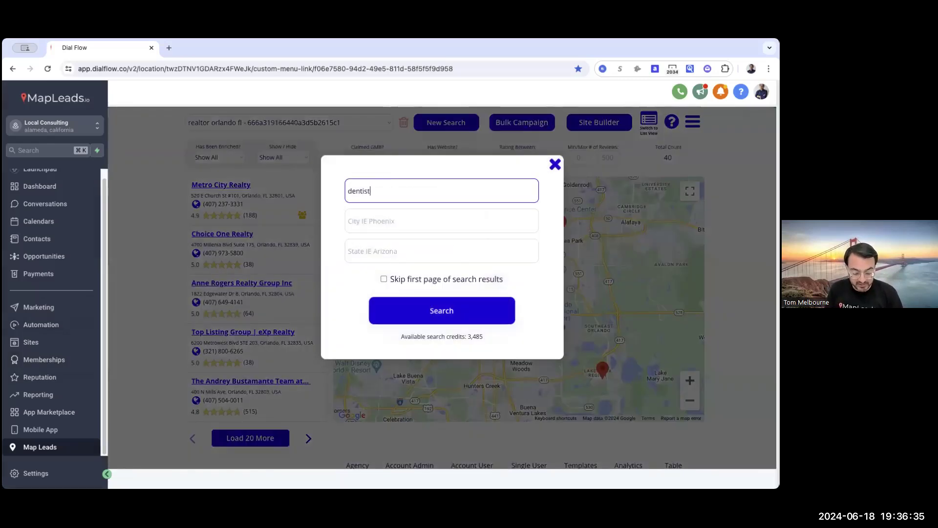
key(Tab)
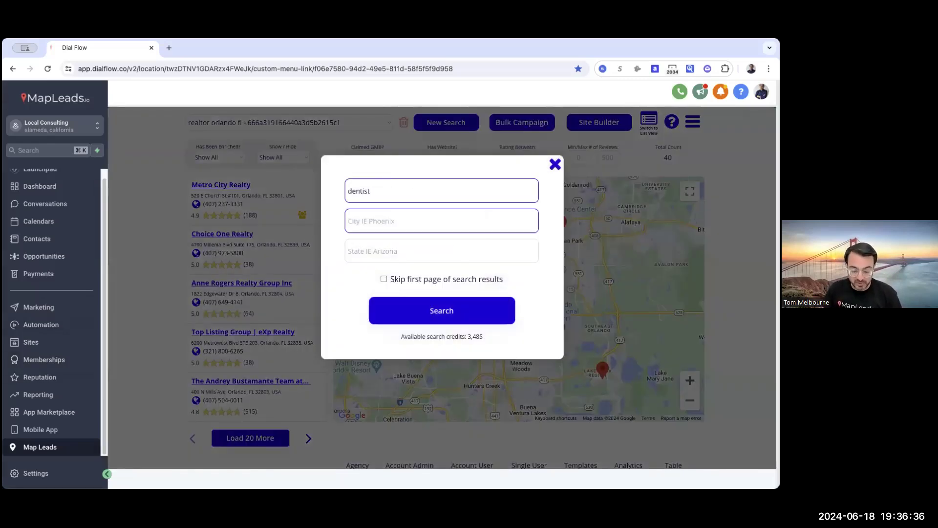
text(nashville)
key(Tab)
text(TN)
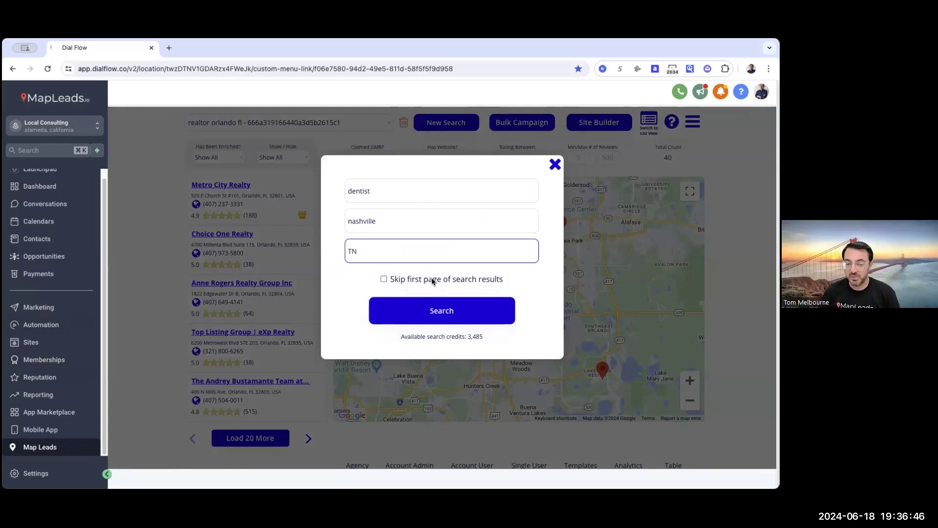
click(413, 308)
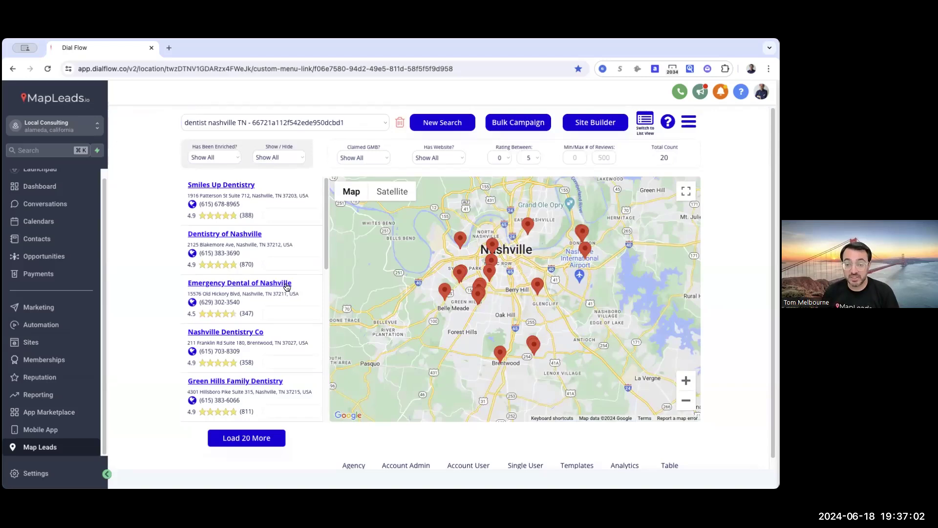
Load 20 more results for the Nashville dentist search, then view the second page and return to the first.
double_click(662, 158)
click(246, 443)
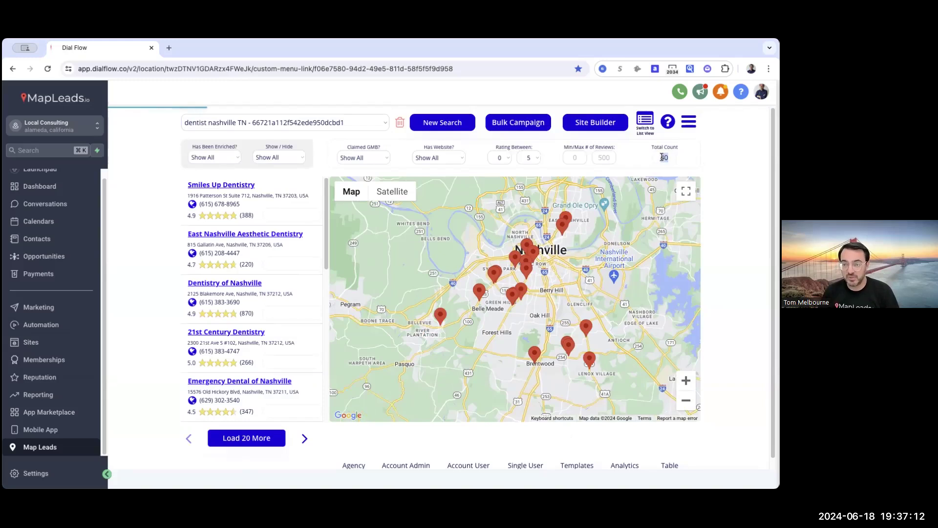
click(305, 441)
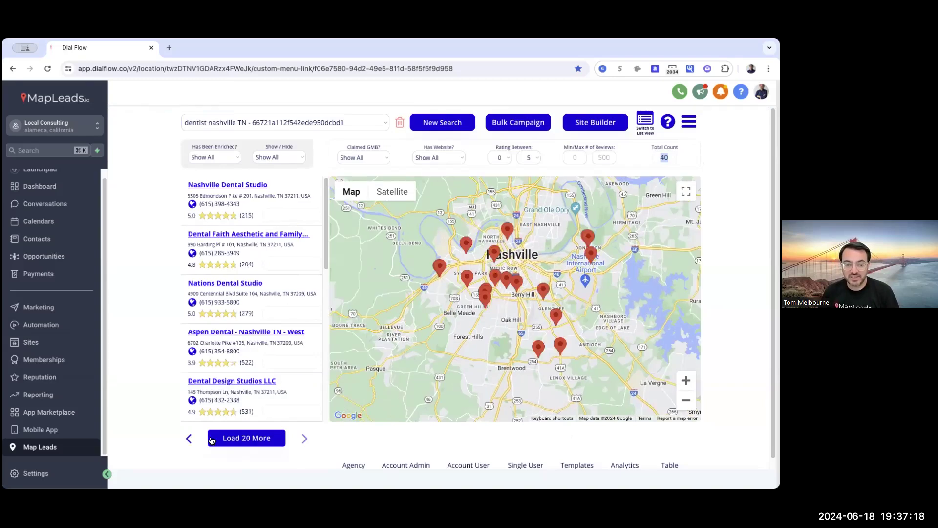
click(188, 439)
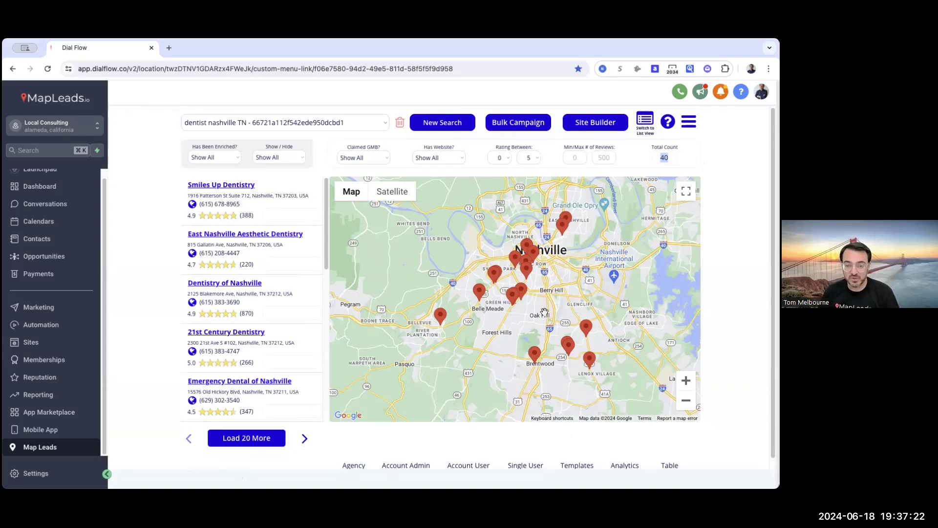
Open the details of Smiles Up Dentistry and enrich the business to find its emails and social profiles.
scroll(565, 284, up, 1)
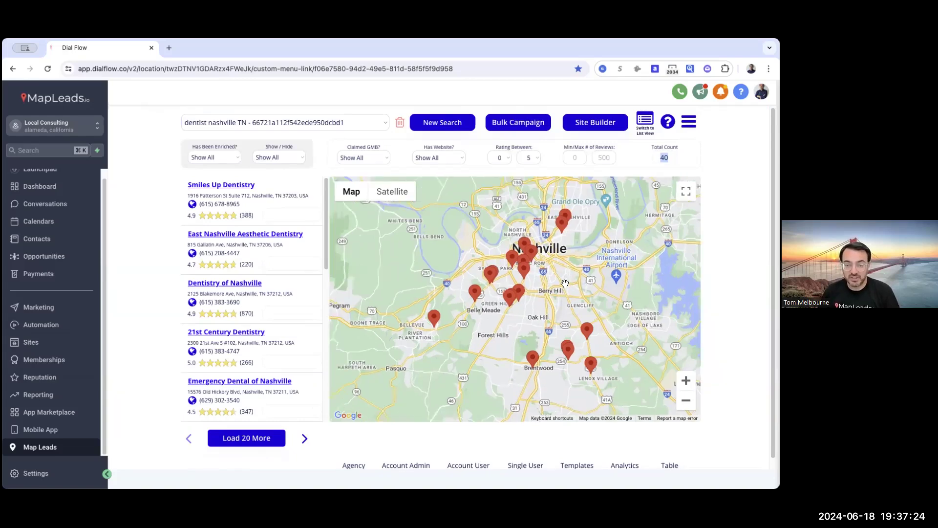
scroll(565, 284, up, 3)
drag(561, 218, 601, 256)
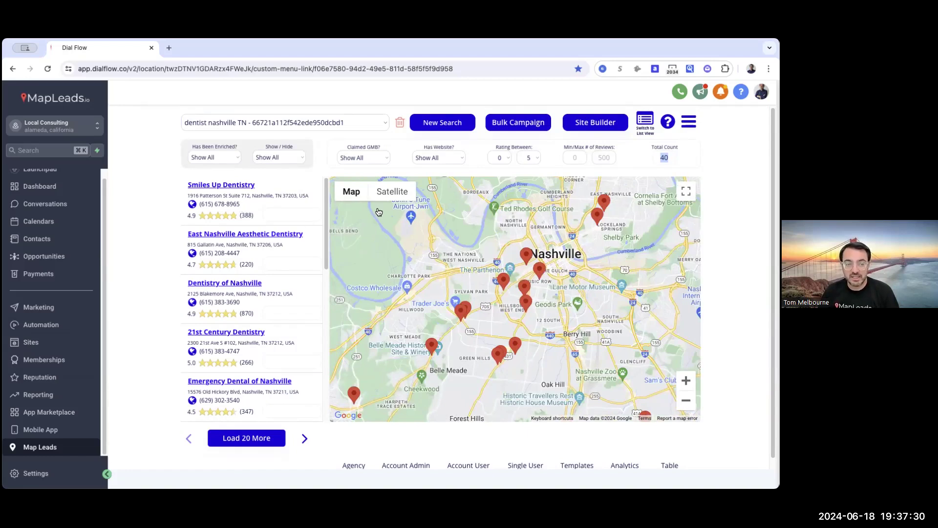
click(439, 278)
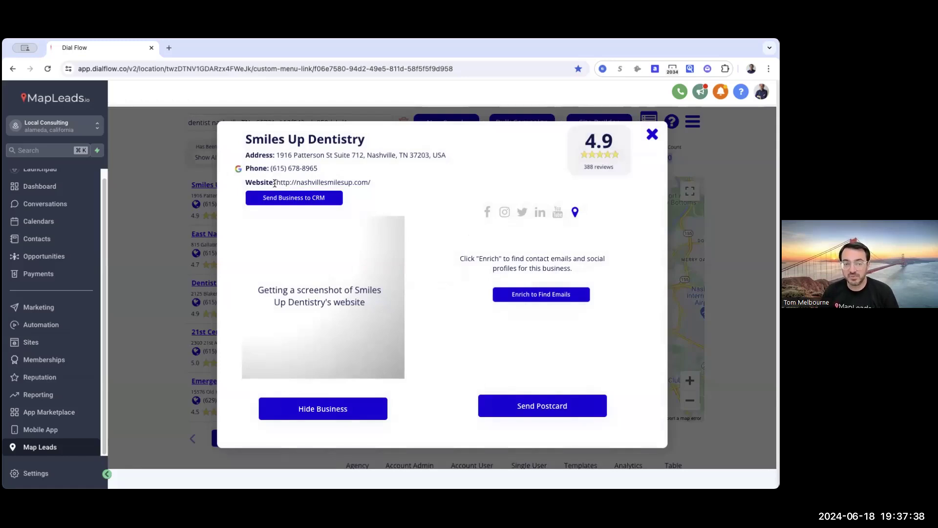
drag(275, 183, 387, 187)
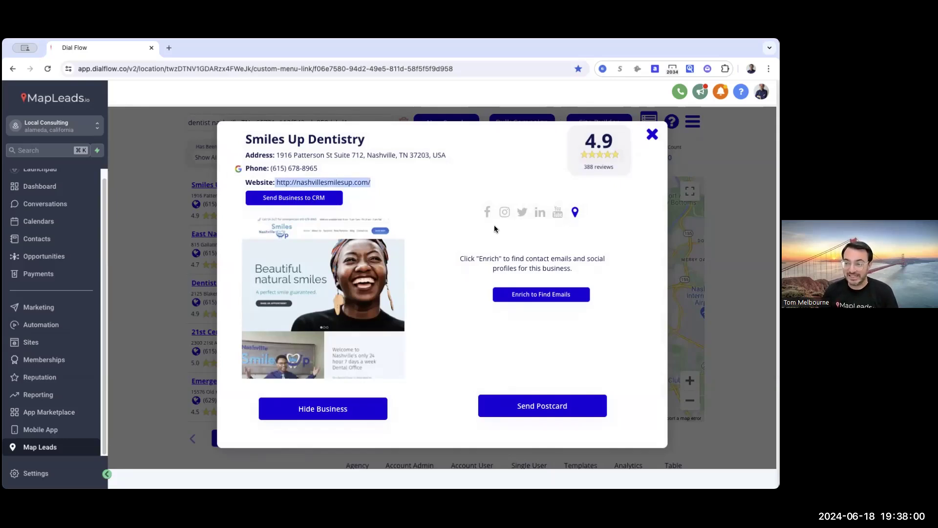
drag(491, 258, 582, 272)
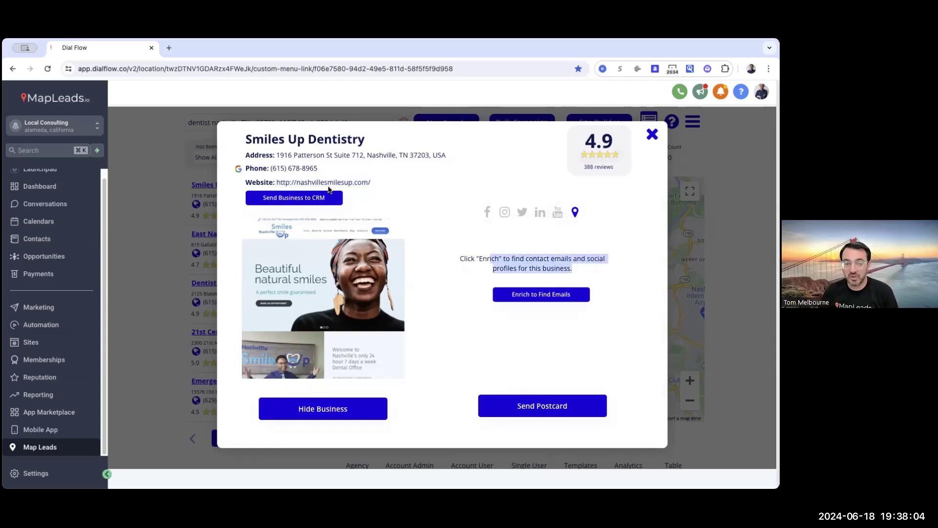
click(537, 286)
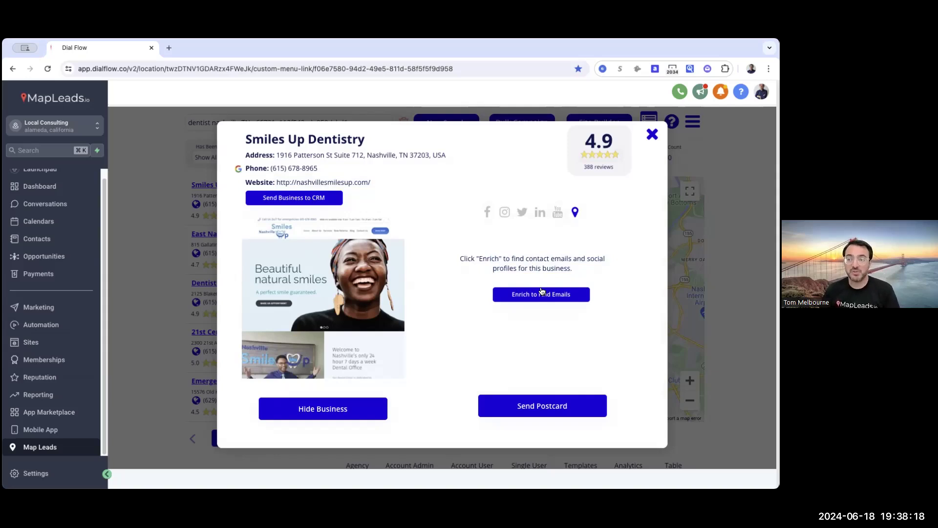
click(540, 291)
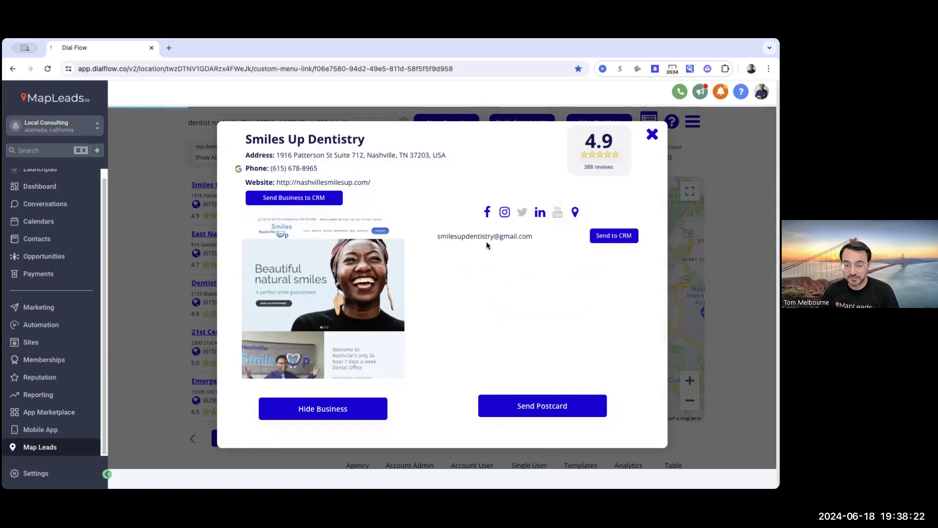
Send the email contact found for Smiles Up Dentistry to the CRM.
drag(447, 237, 535, 238)
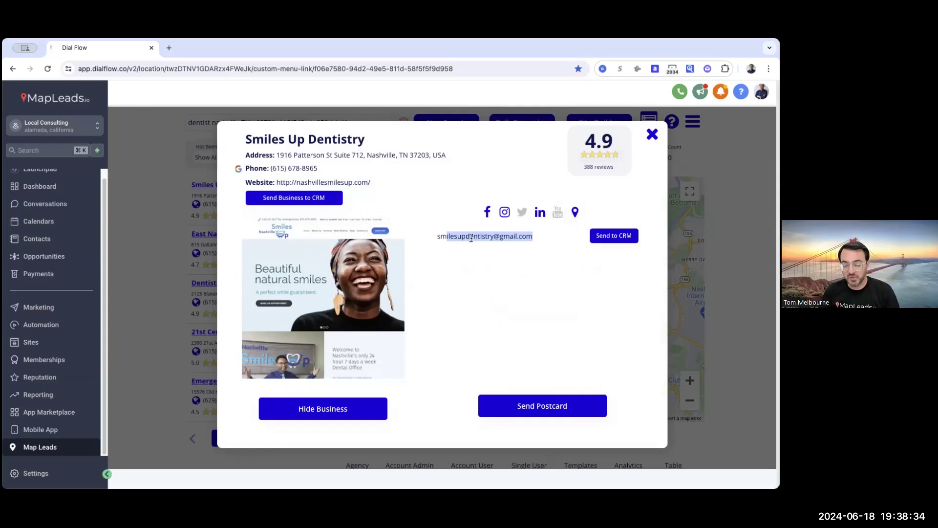
drag(300, 183, 370, 183)
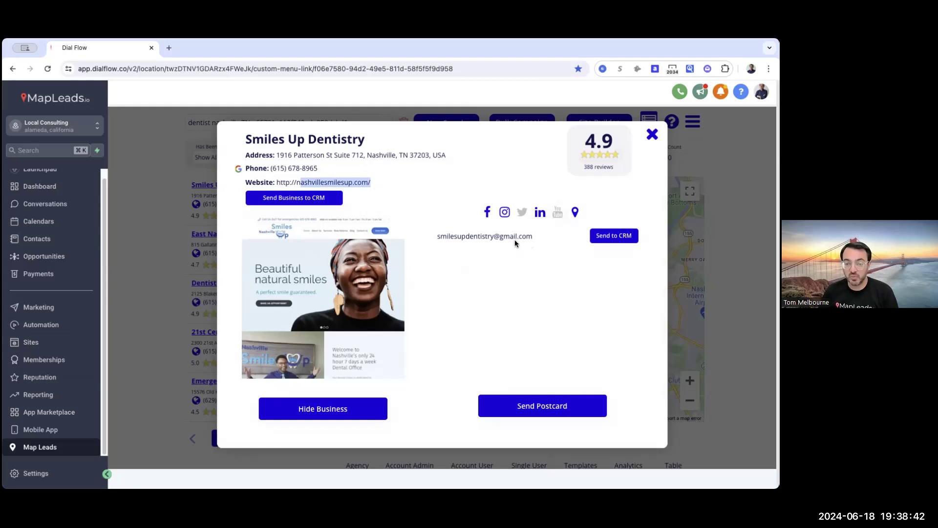
click(632, 237)
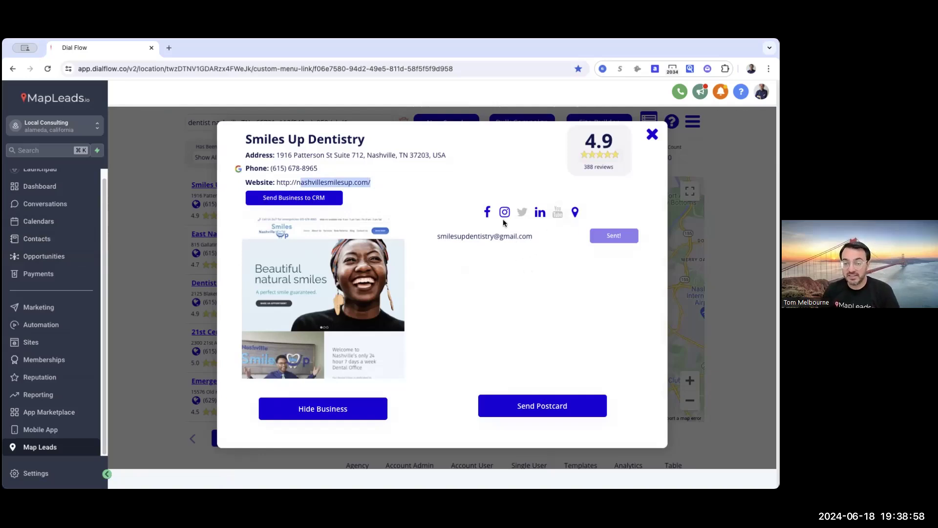
View Smiles Up Dentistry on Google Maps and look up its phone number on Google, then return to its details.
click(576, 212)
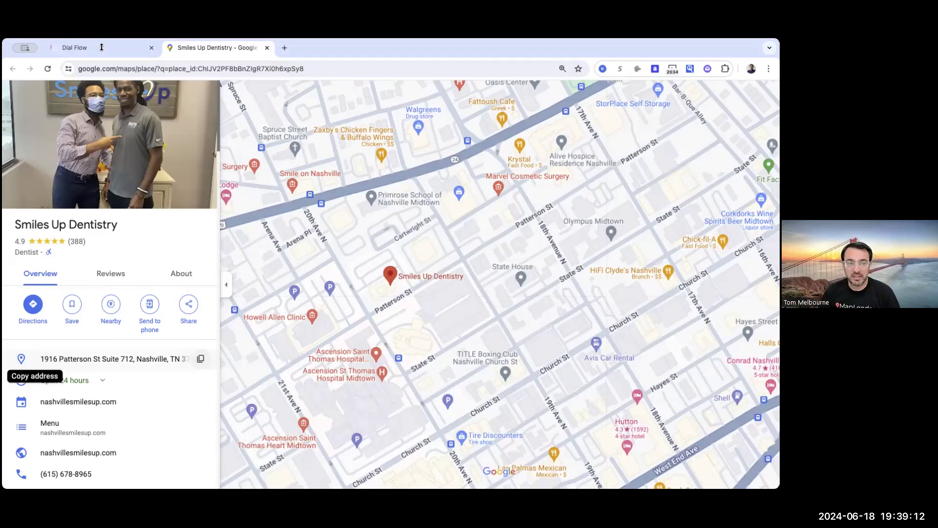
click(79, 48)
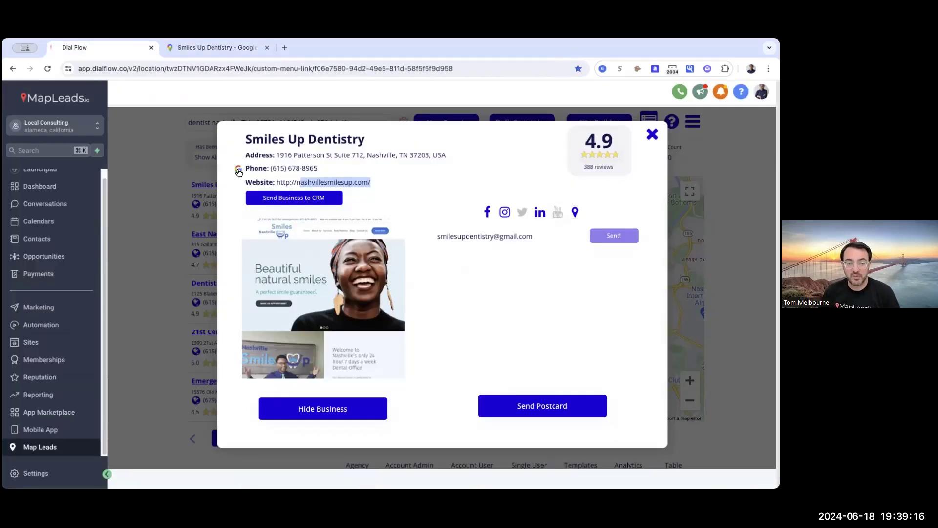
click(239, 170)
drag(106, 69, 203, 69)
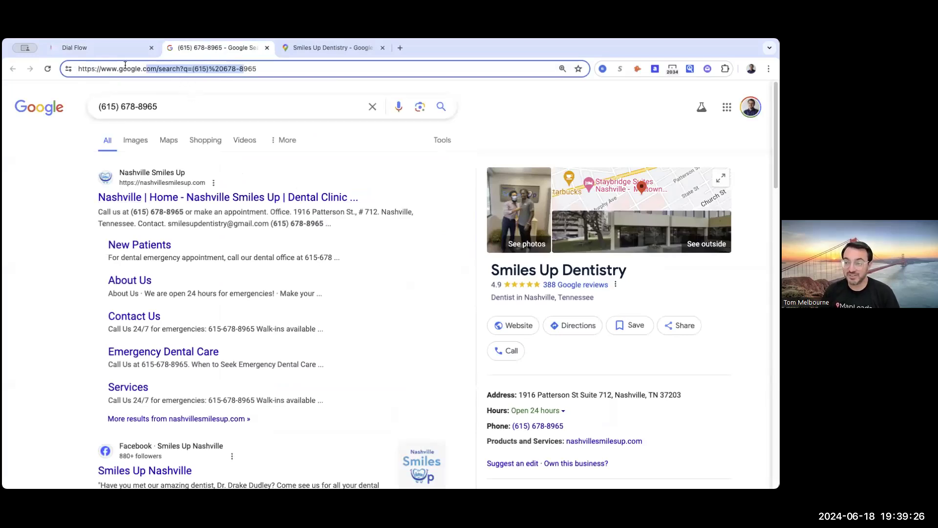
click(100, 47)
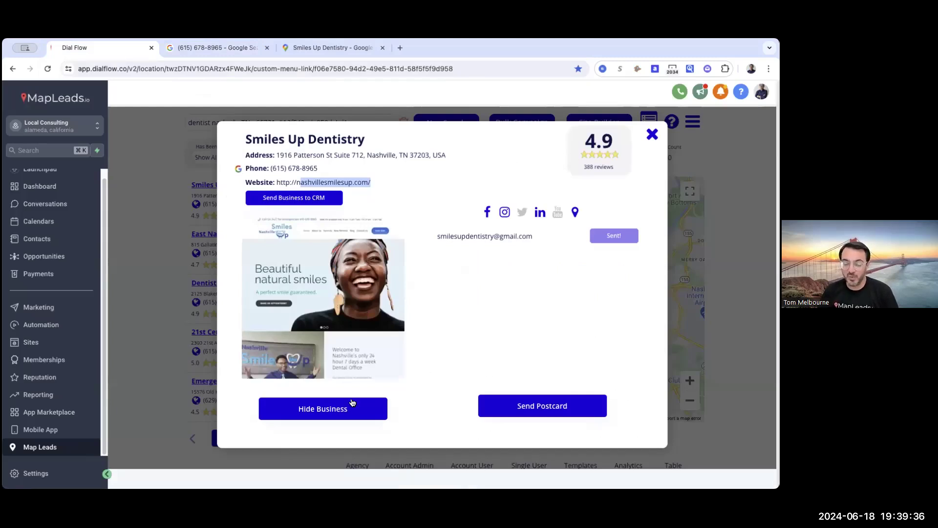
Hide the Smiles Up Dentistry business from its details window.
click(307, 410)
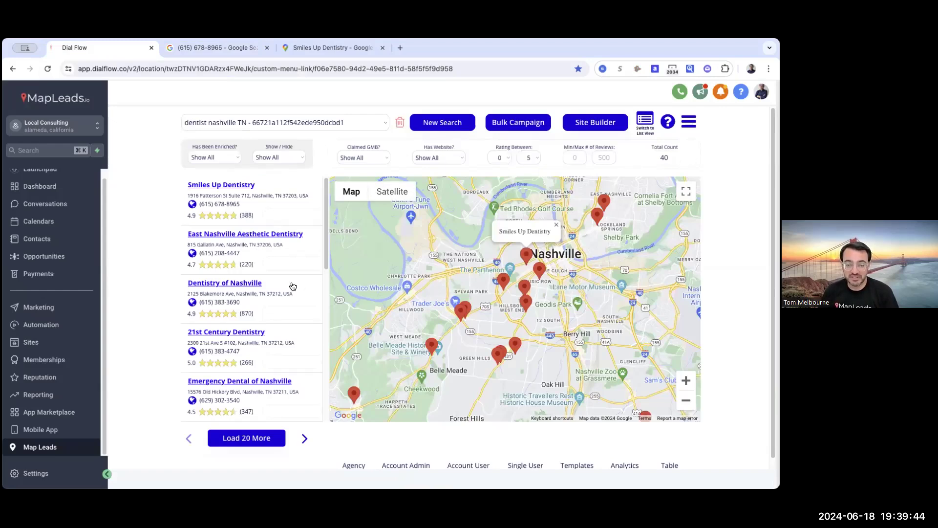
scroll(294, 289, down, 3)
scroll(293, 289, up, 3)
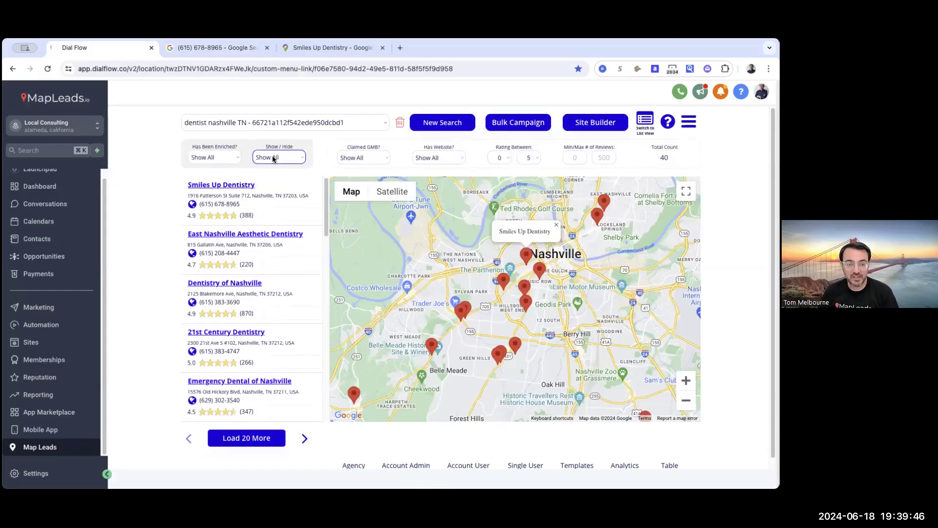
Set the Show / Hide filter to Not Hidden and check the total count of listings.
click(274, 158)
click(649, 162)
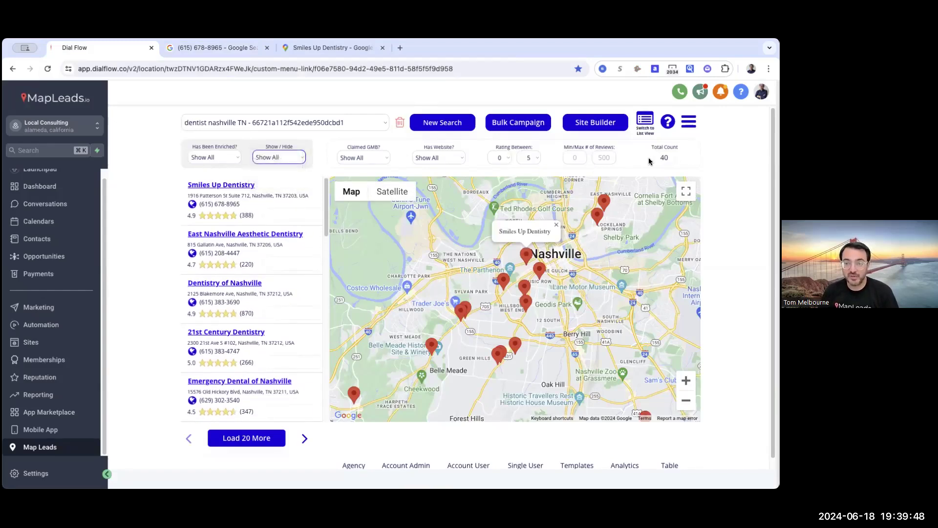
click(287, 158)
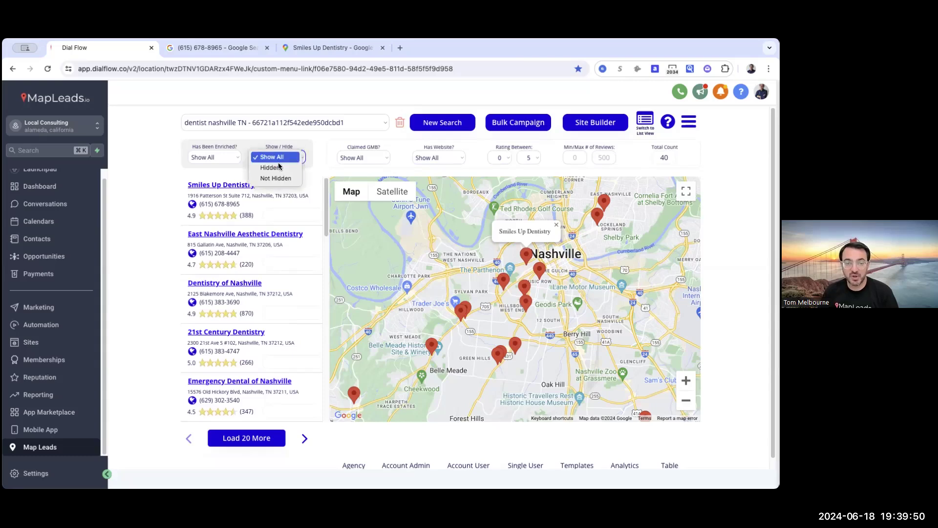
click(273, 181)
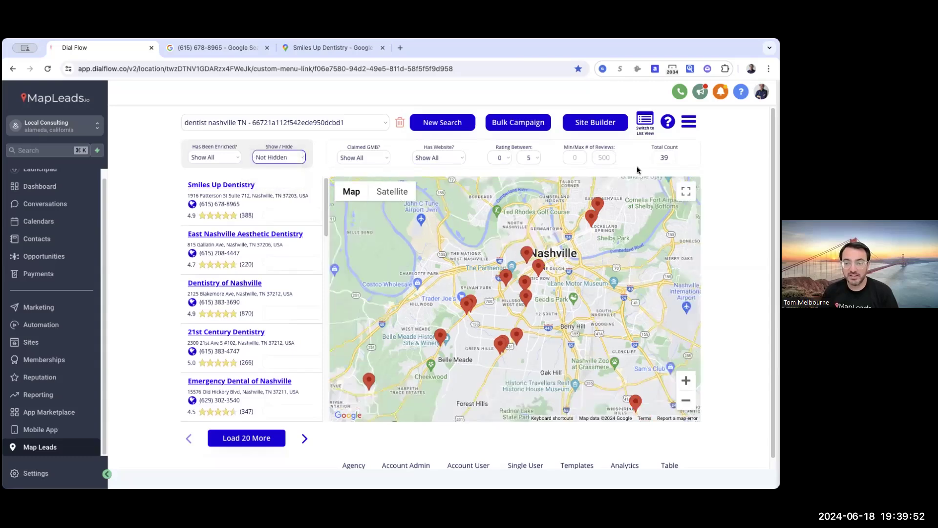
drag(669, 157, 660, 157)
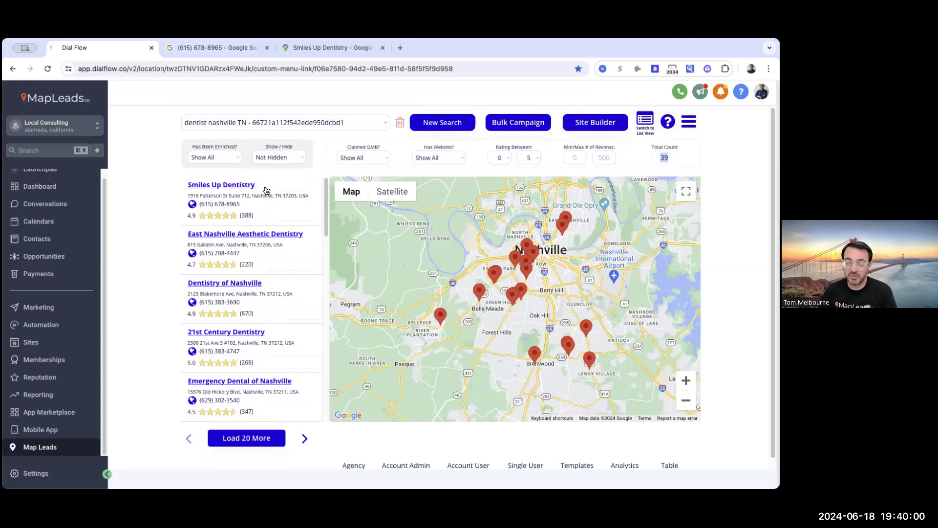
Filter the results to hidden businesses and set Smiles Up Dentistry to be shown again.
click(292, 156)
click(291, 146)
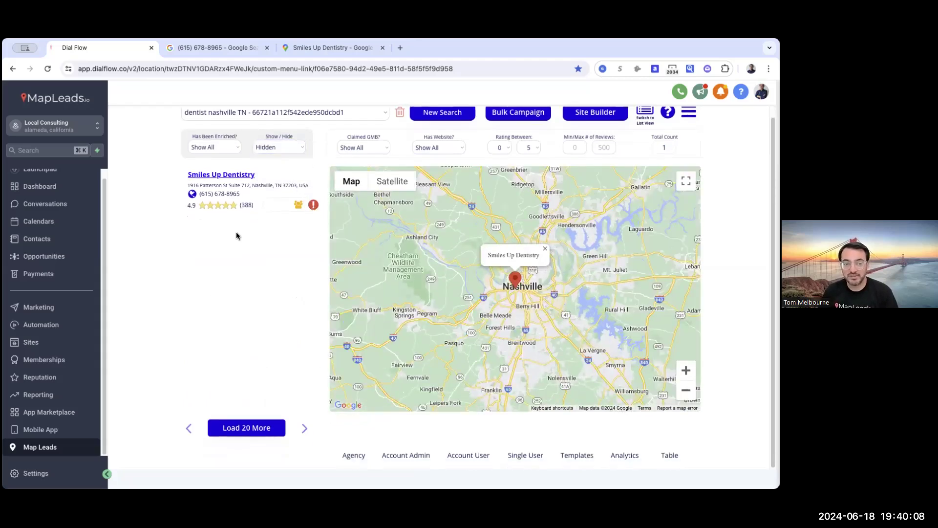
click(227, 179)
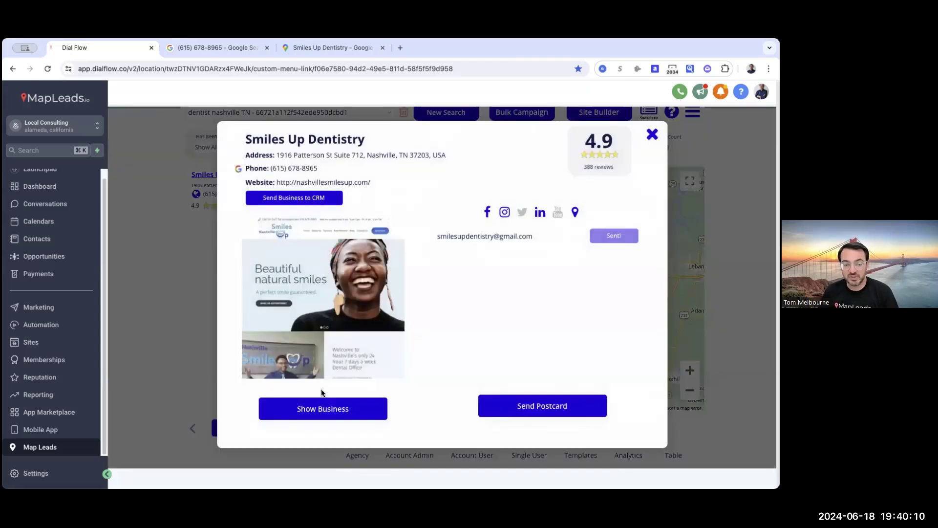
click(315, 406)
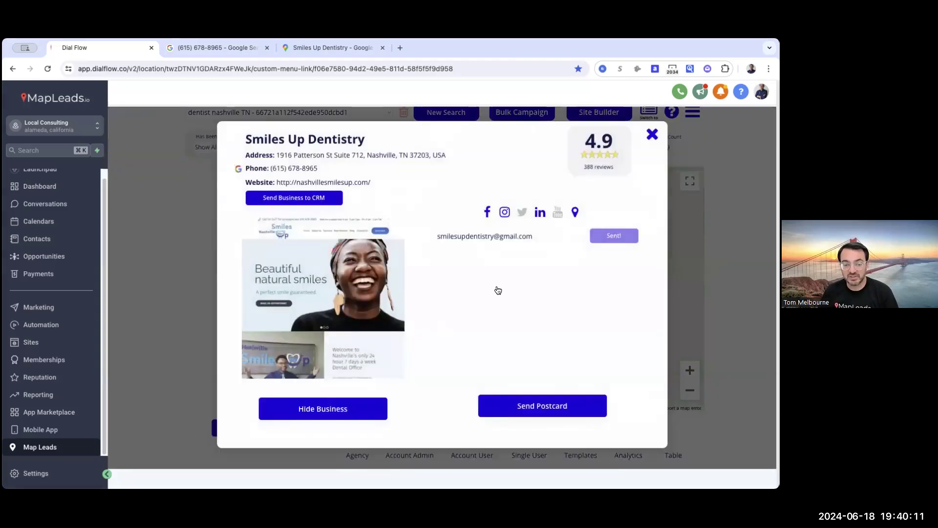
click(658, 139)
Set the Show / Hide filter to Show All and the Has Website filter to No.
click(277, 148)
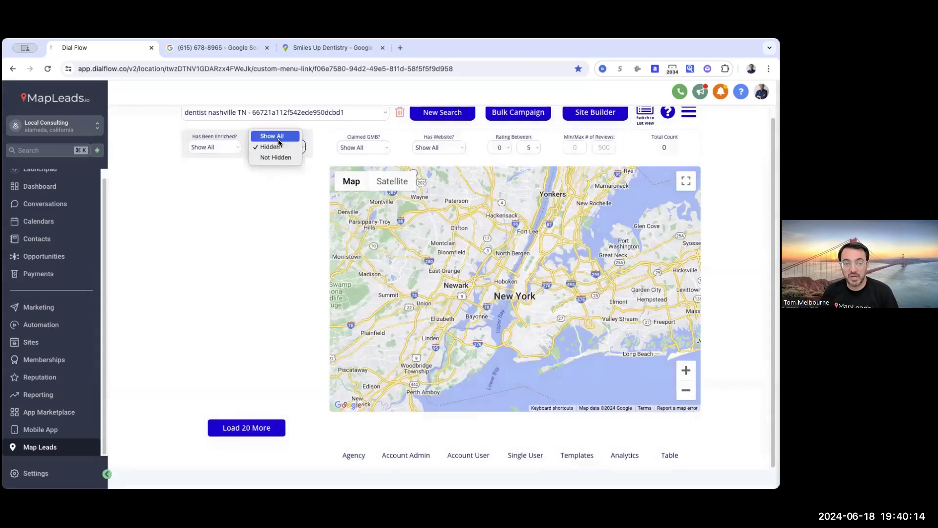
click(272, 136)
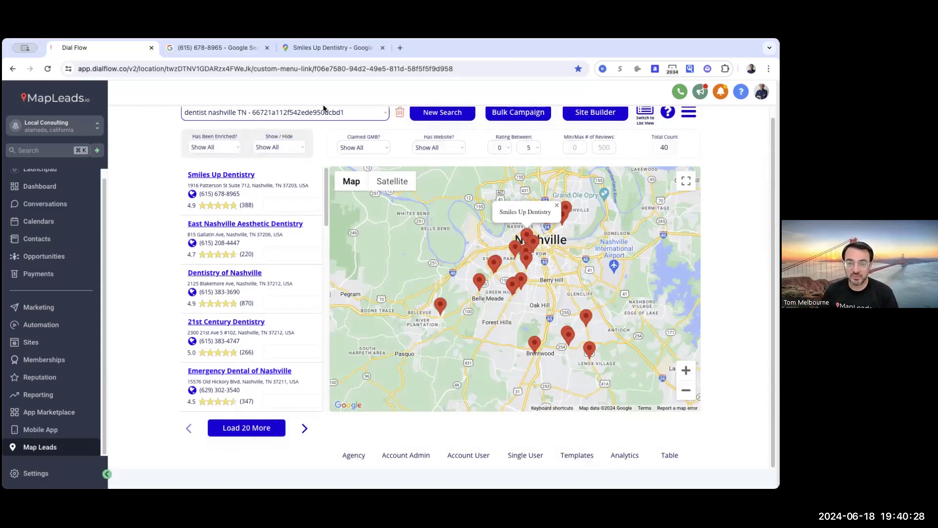
scroll(411, 180, up, 2)
scroll(411, 172, up, 2)
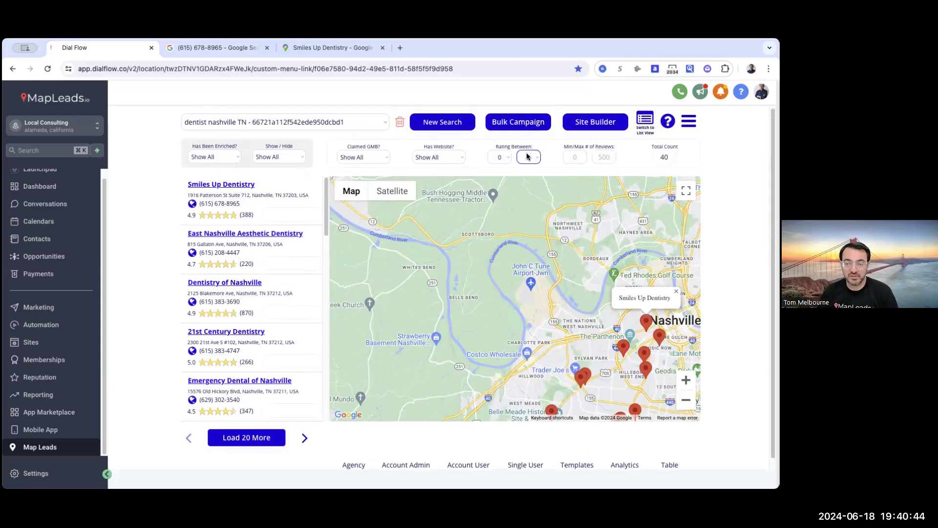
click(440, 158)
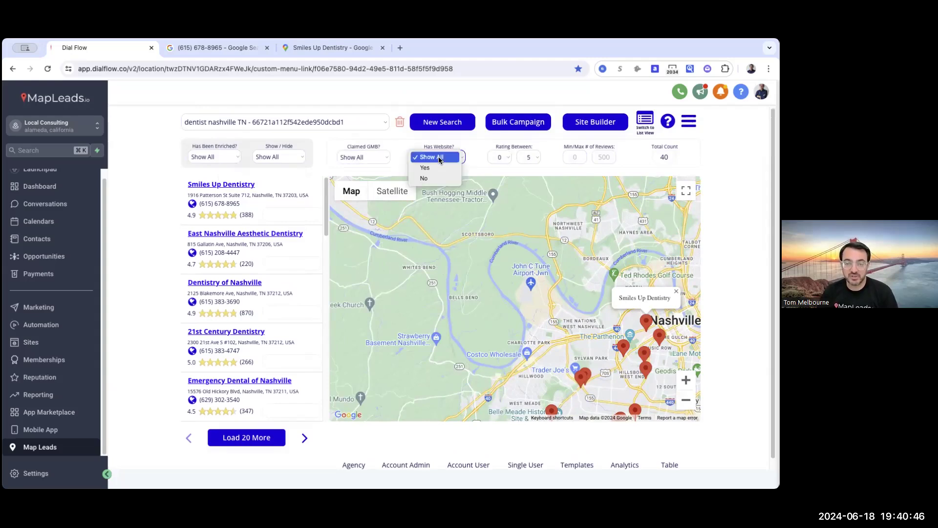
click(430, 178)
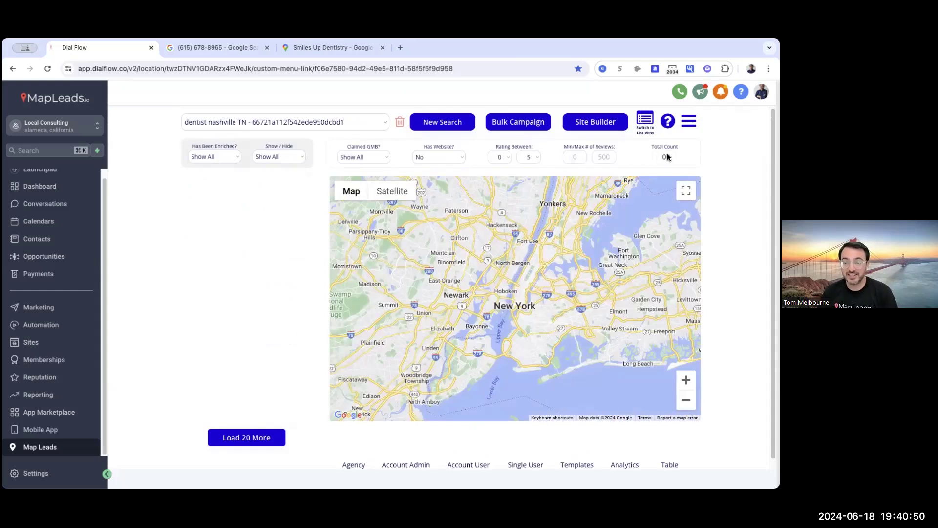
Reset the Has Website filter to Show All and set the maximum rating to 4.
click(451, 161)
click(438, 137)
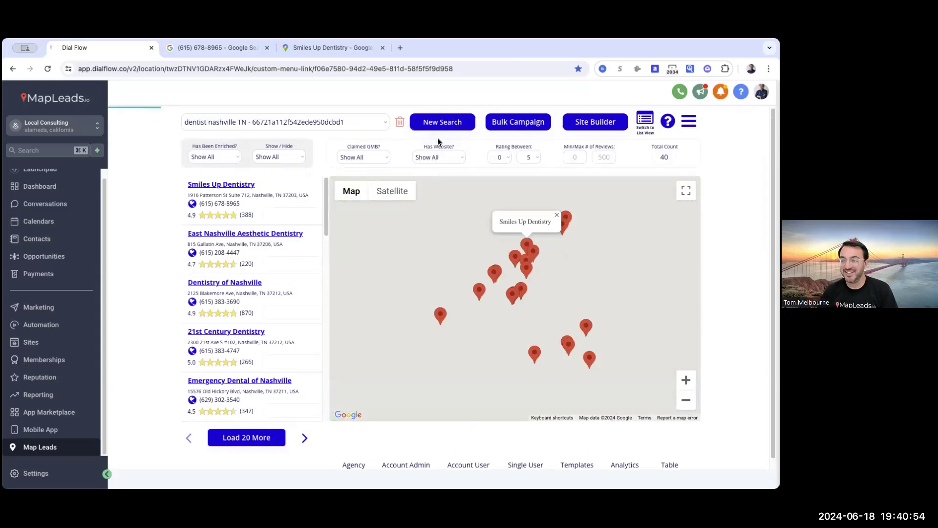
click(532, 157)
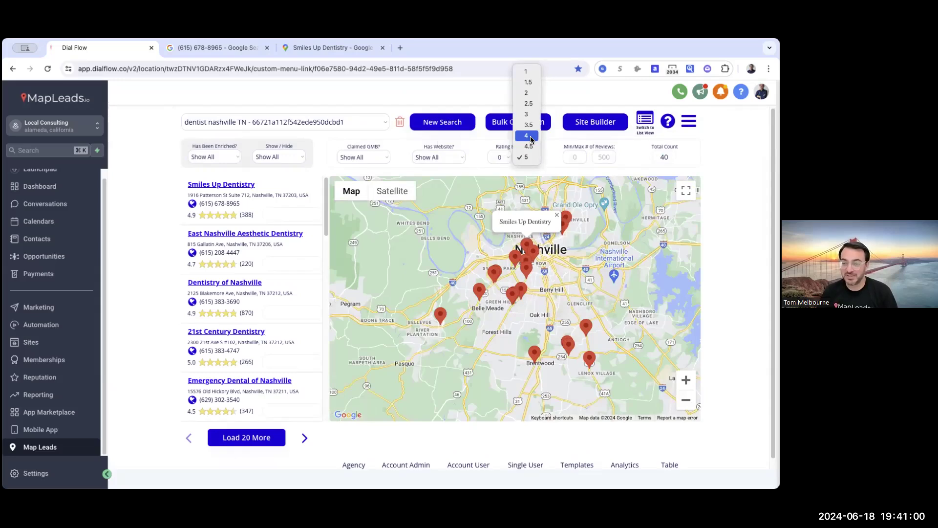
click(531, 137)
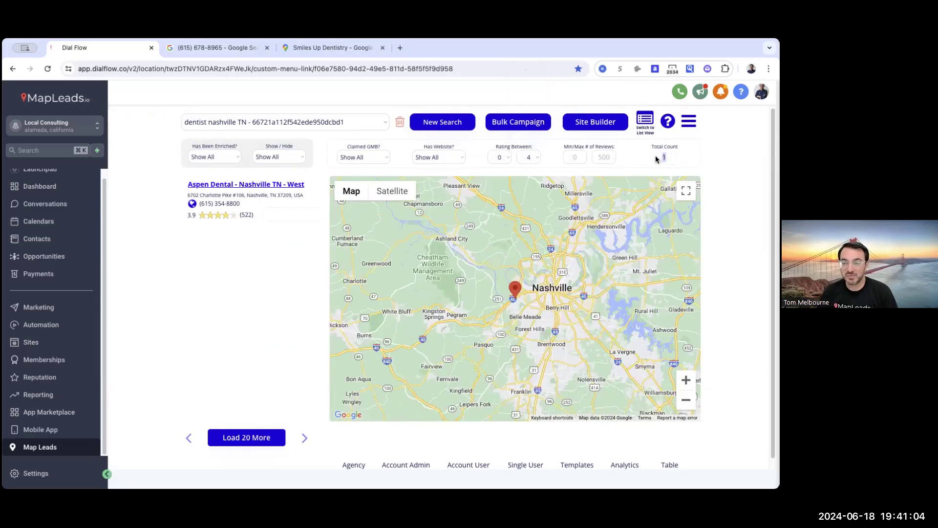
Restore the maximum rating to 5, and try a maximum of 20 reviews before clearing that limit.
click(536, 157)
click(526, 178)
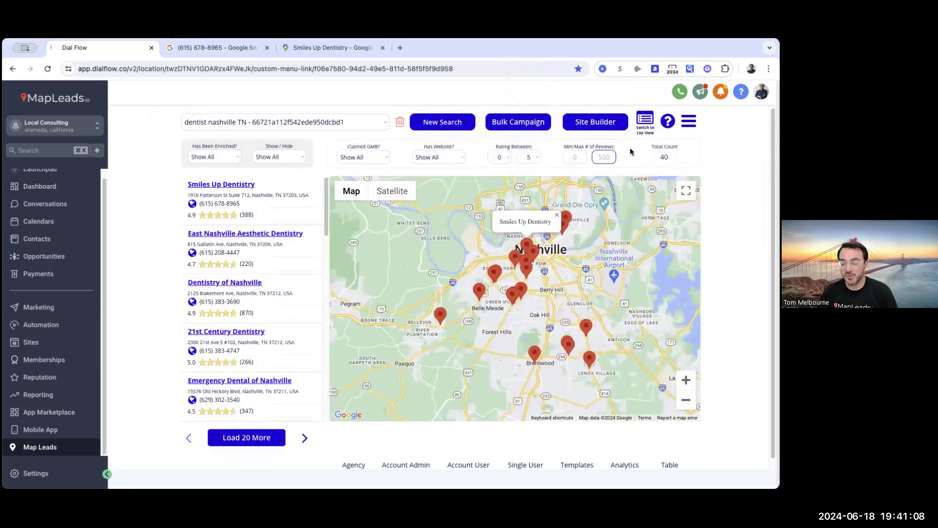
text(20)
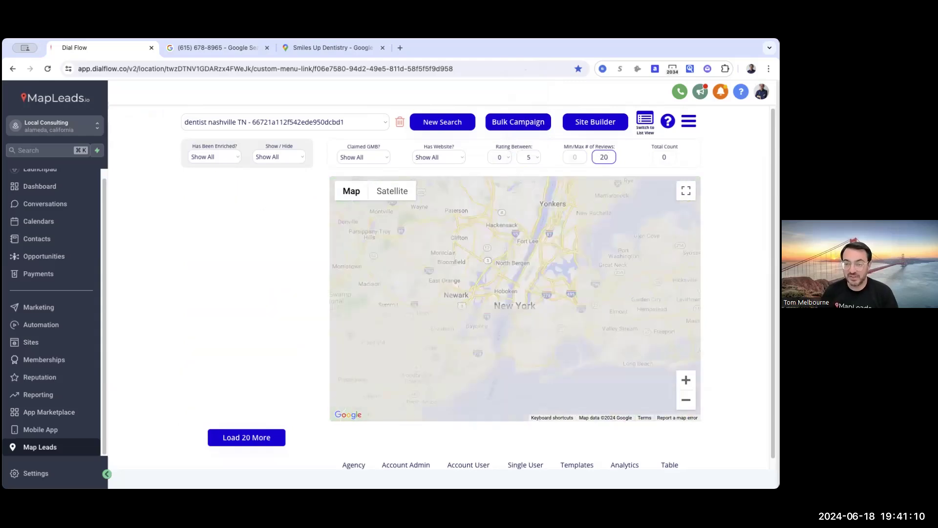
key(BackSpace)
key(BackSpace)
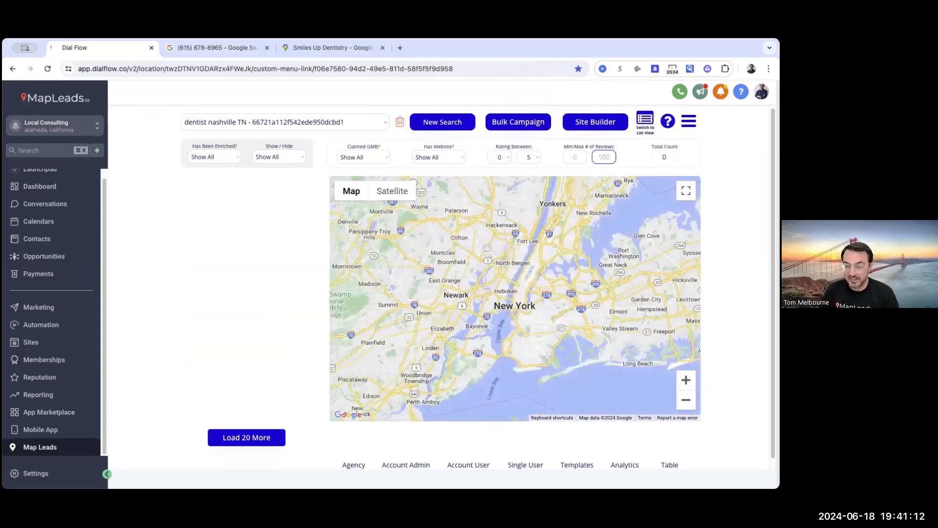
Open the saved cpa seattle wa search and limit its results to a maximum rating of 4.
click(291, 119)
click(227, 167)
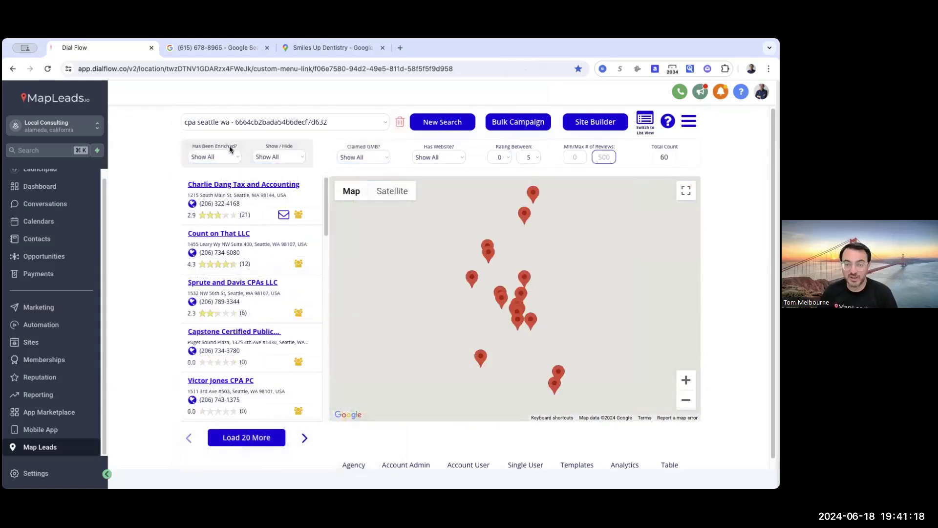
click(529, 157)
click(530, 139)
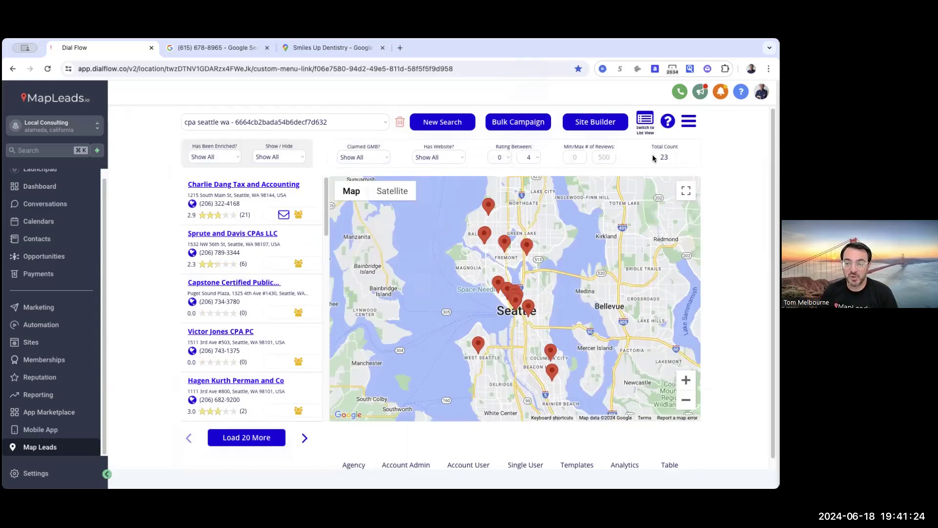
drag(671, 158, 660, 155)
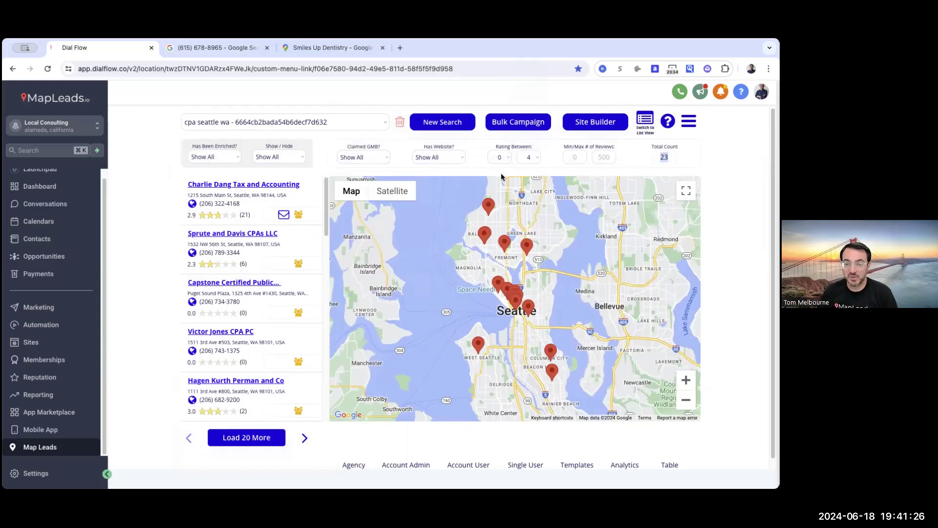
click(526, 158)
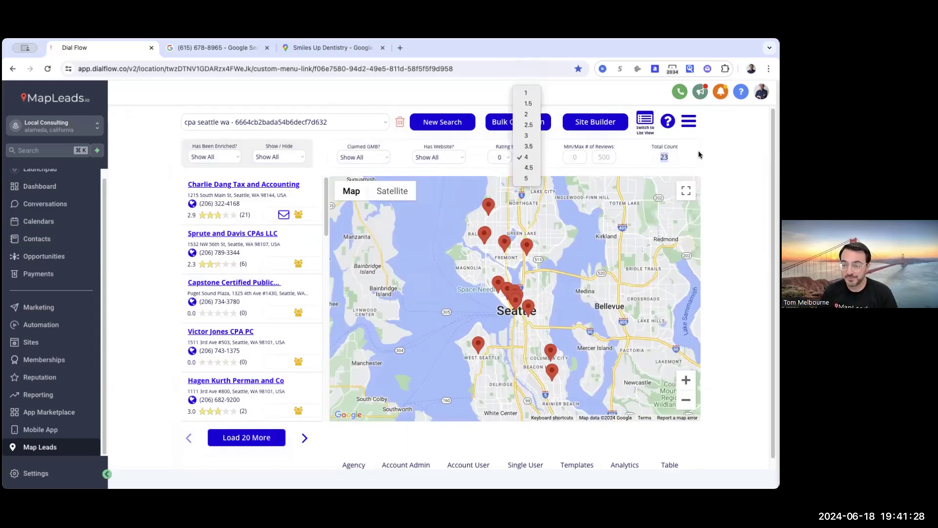
click(715, 157)
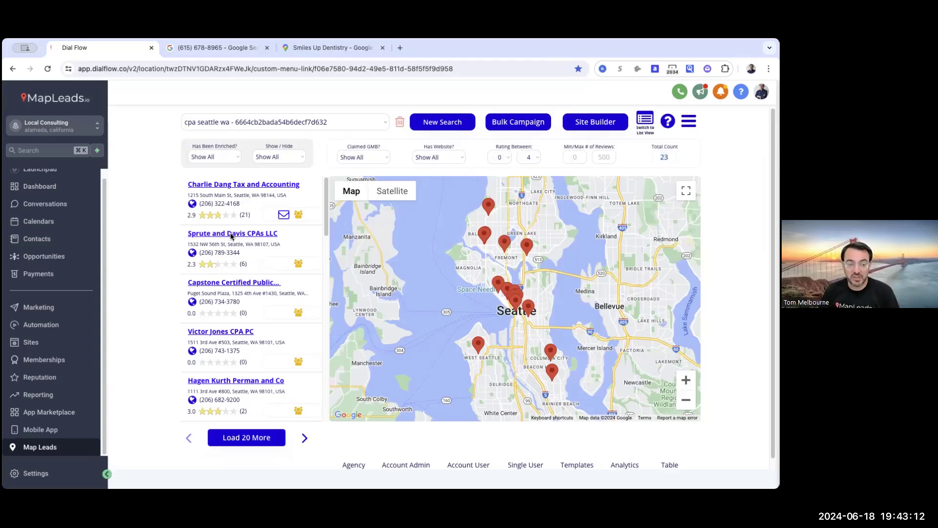
Send the Review Management postcard in Test Mode to Sprute and Davis CPAs LLC and close the business details.
click(233, 235)
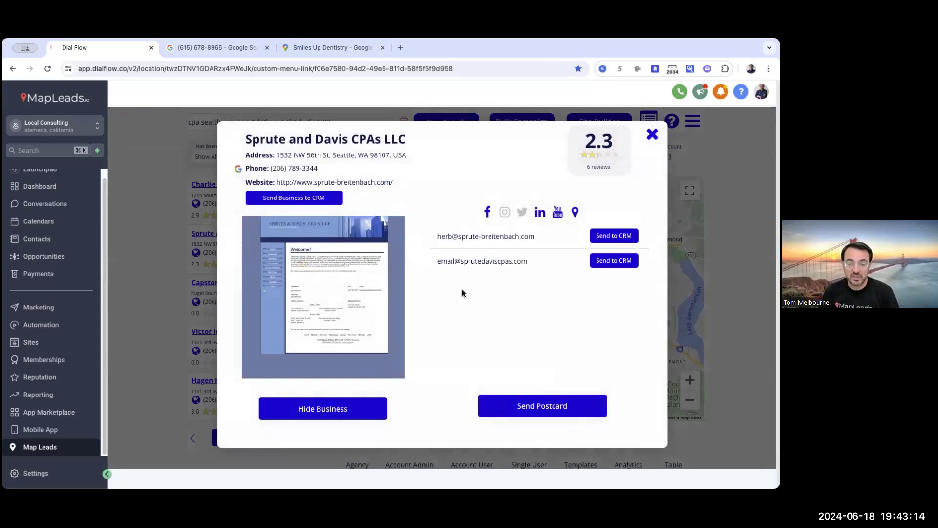
click(529, 402)
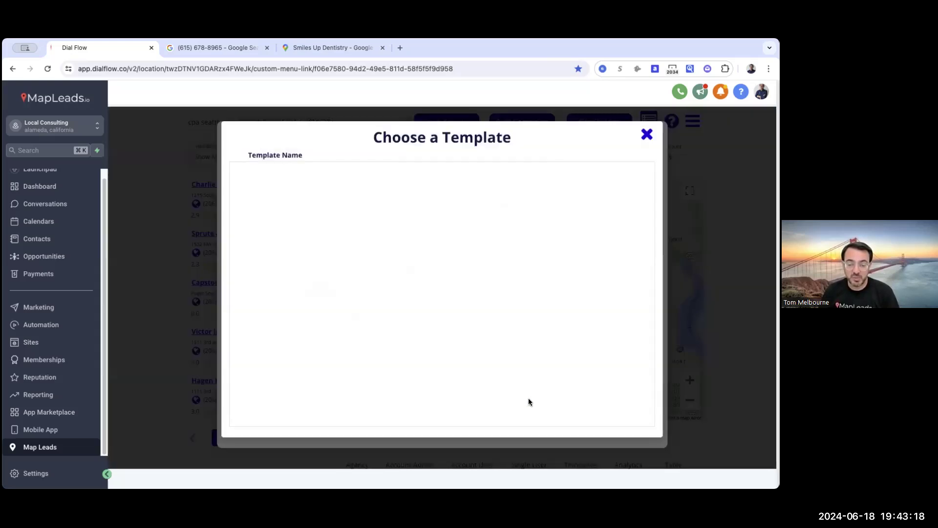
scroll(350, 353, down, 1)
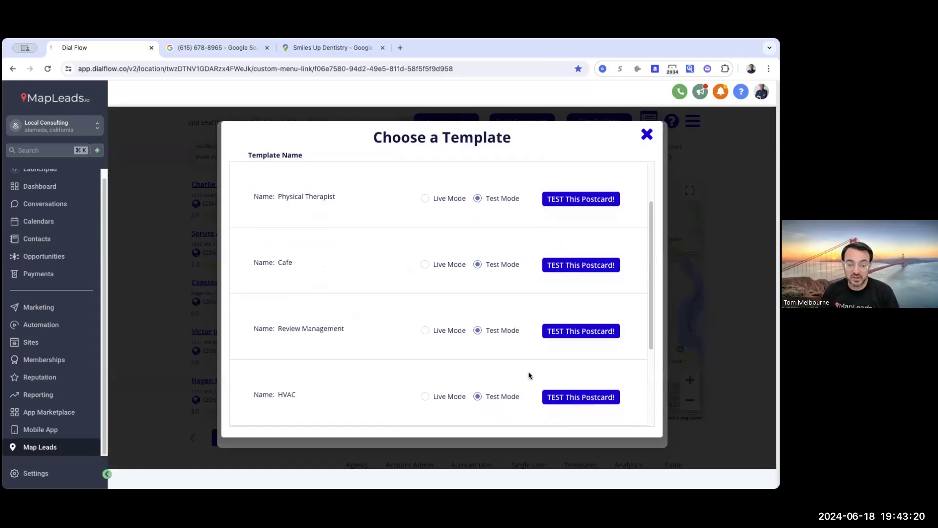
drag(299, 329, 345, 330)
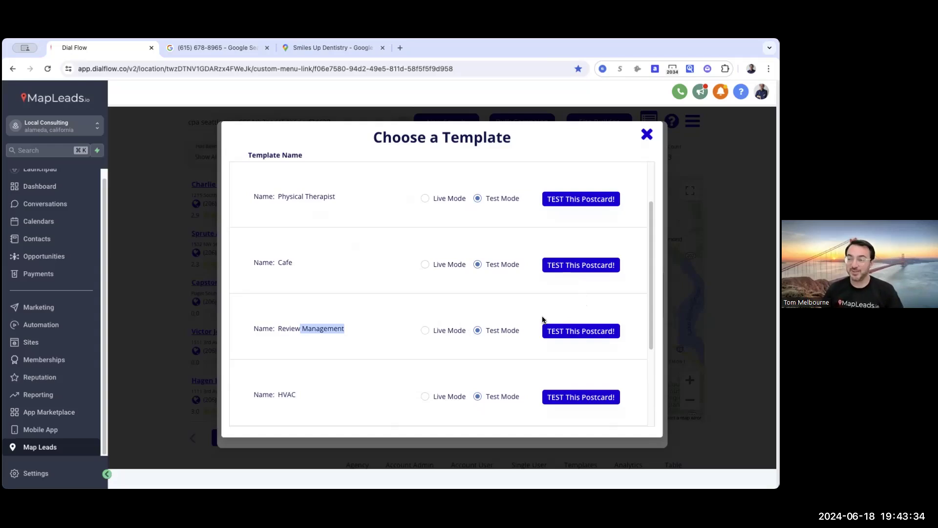
click(559, 332)
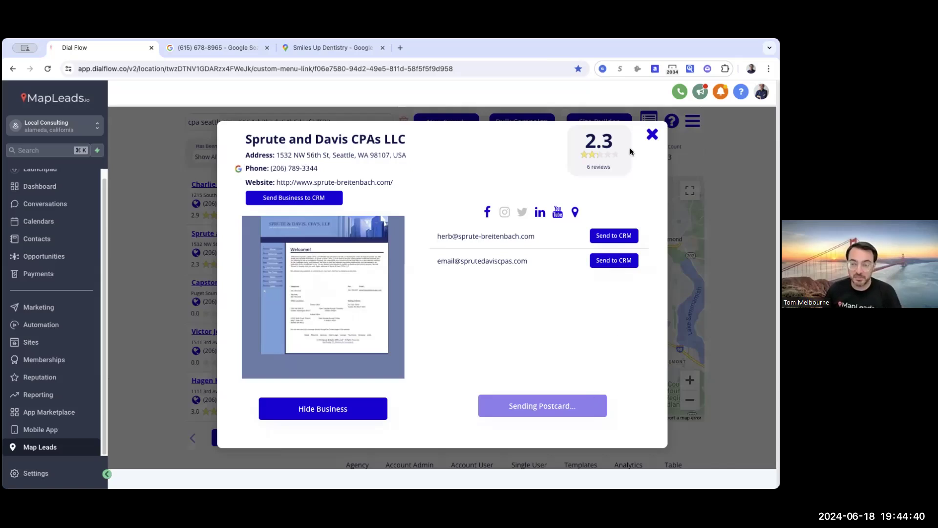
click(654, 134)
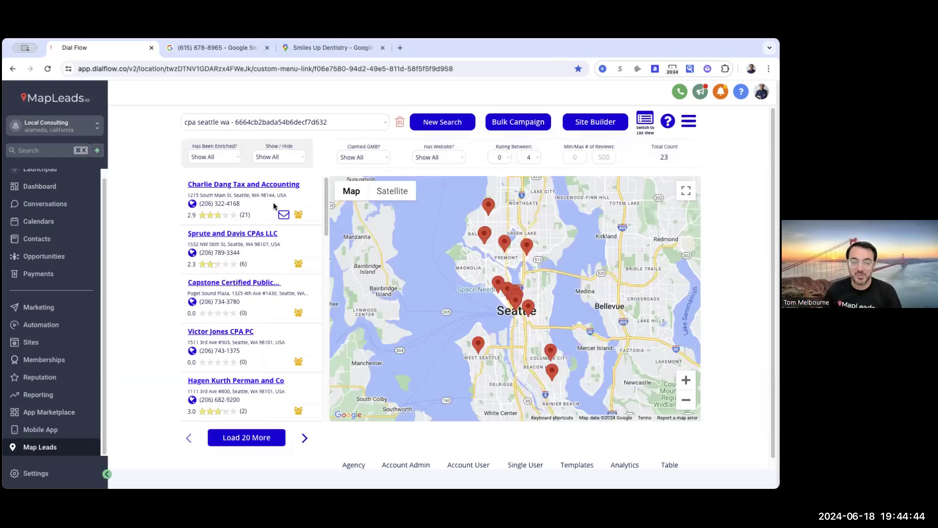
View both sides of the postcard made for Charlie Dang Tax and Accounting, and return to the results list.
click(274, 185)
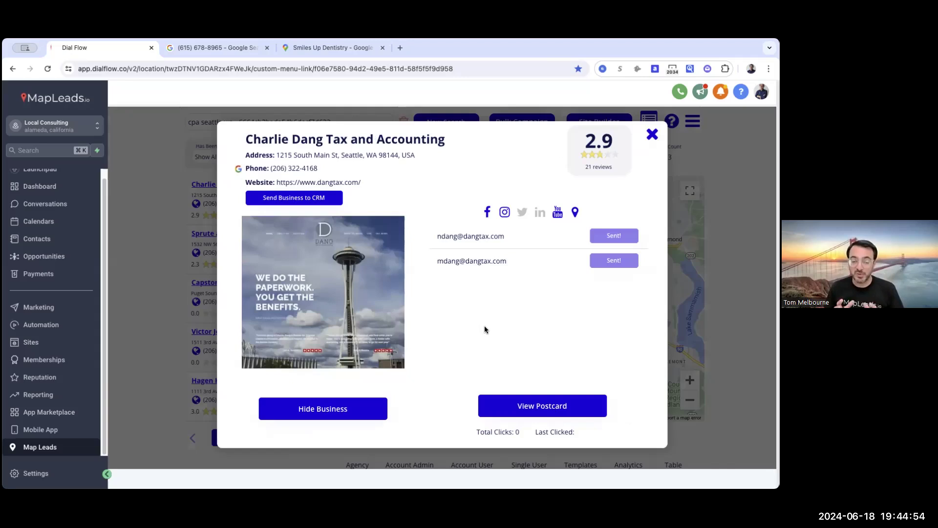
click(526, 403)
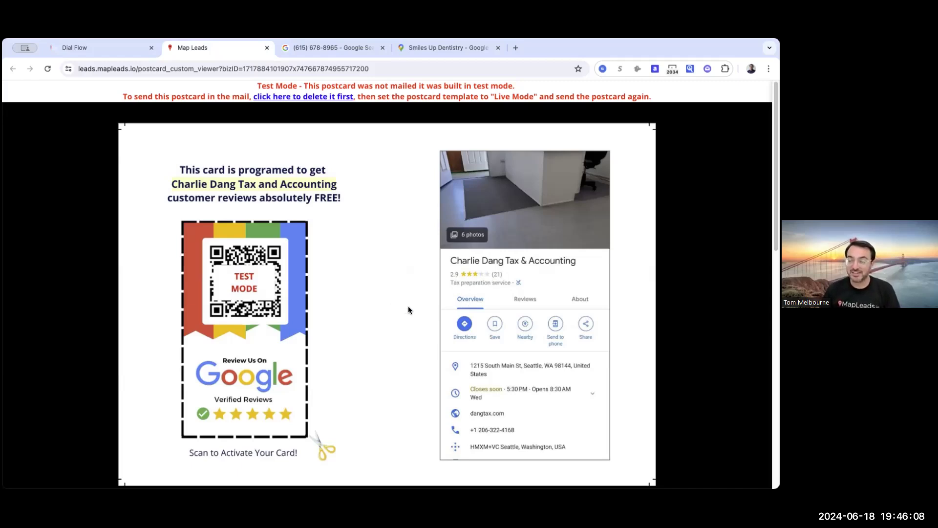
scroll(410, 309, down, 5)
scroll(409, 306, down, 3)
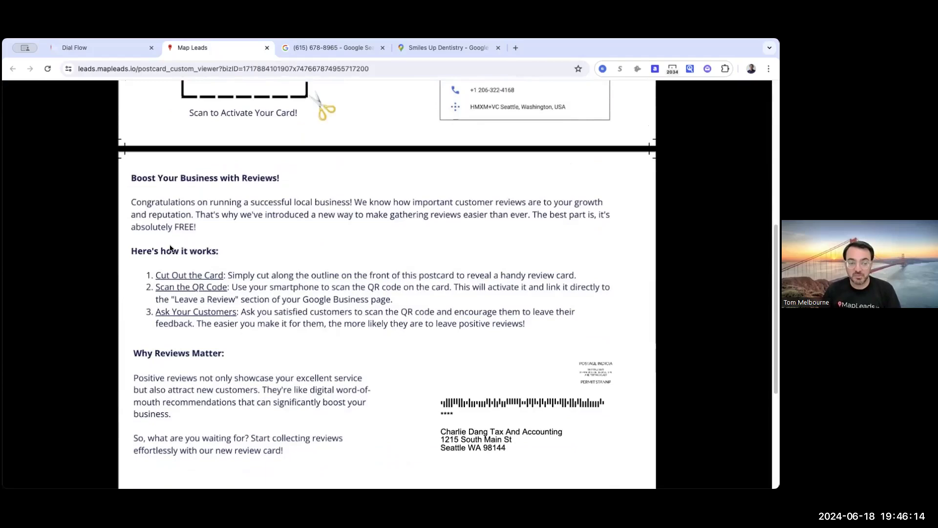
scroll(482, 350, up, 3)
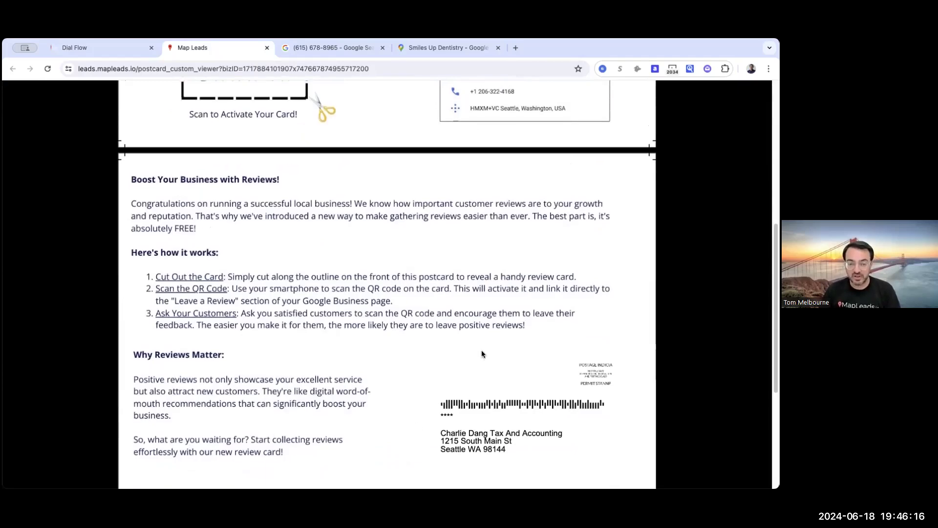
scroll(368, 132, up, 2)
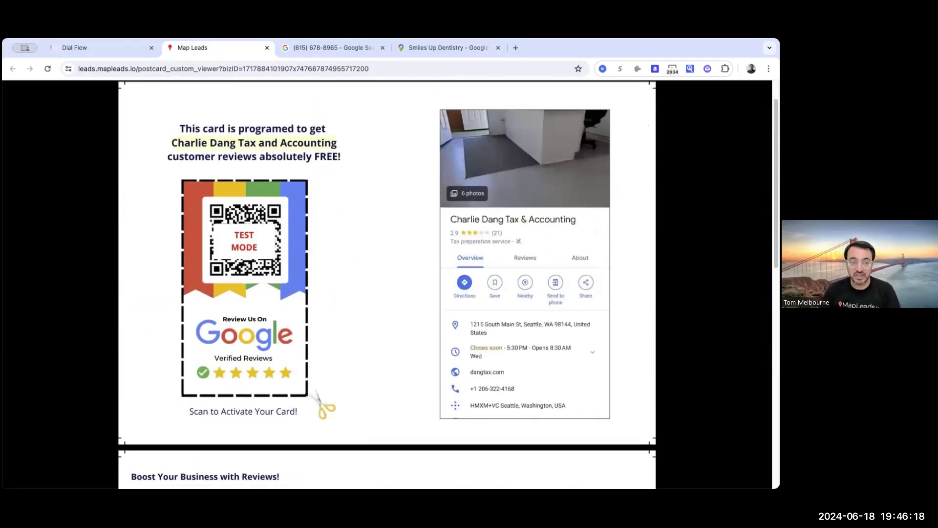
click(96, 47)
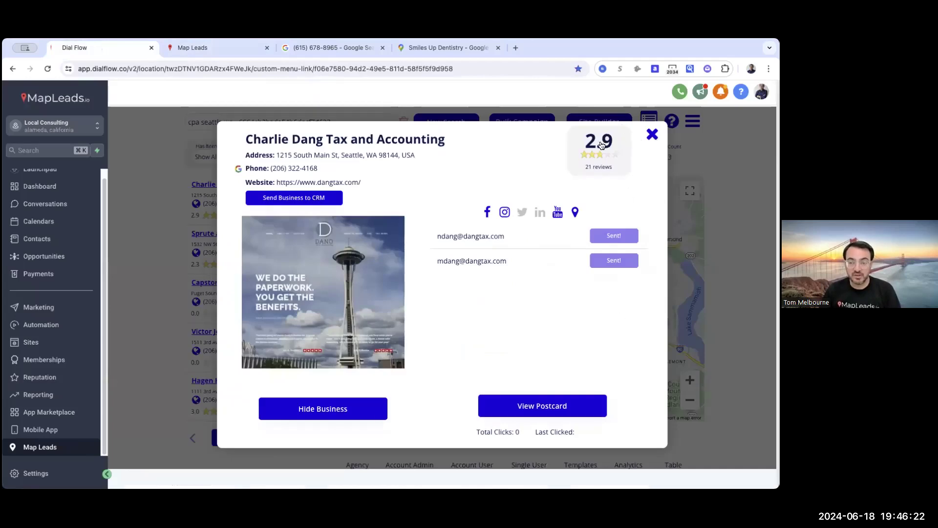
click(652, 134)
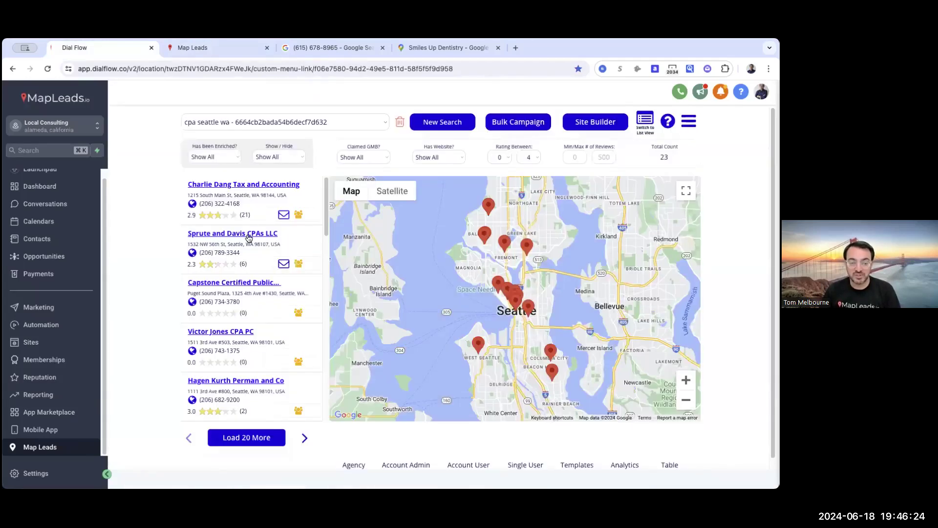
View the test postcard generated for Sprute and Davis CPAs LLC and return to the results list.
click(259, 234)
click(495, 399)
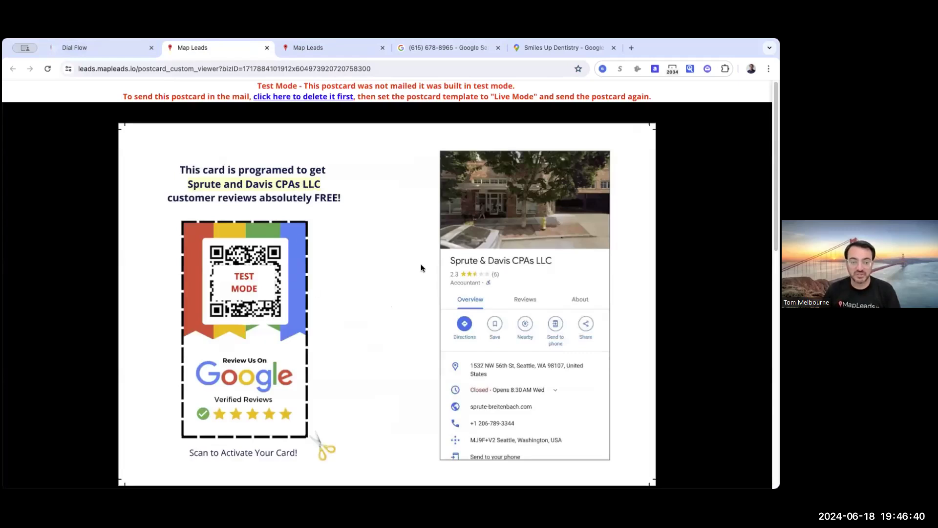
scroll(421, 264, down, 5)
scroll(420, 271, up, 2)
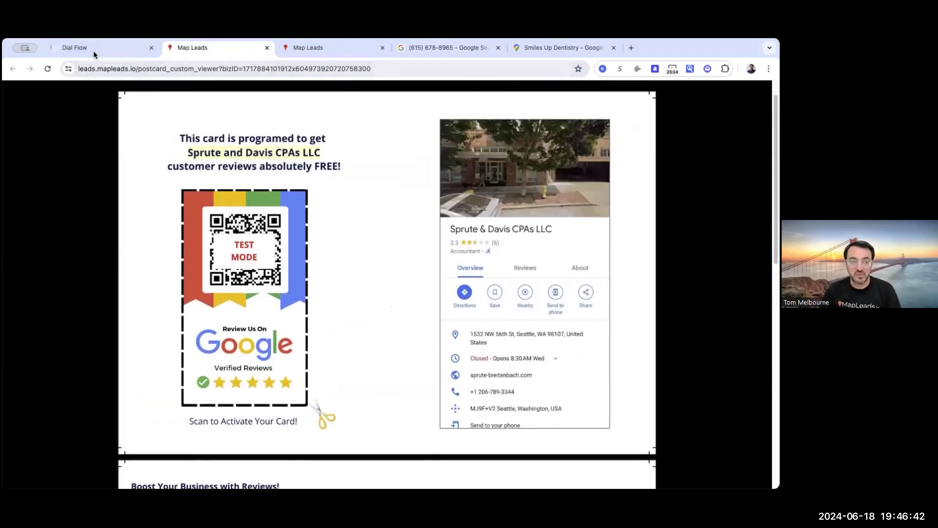
click(100, 48)
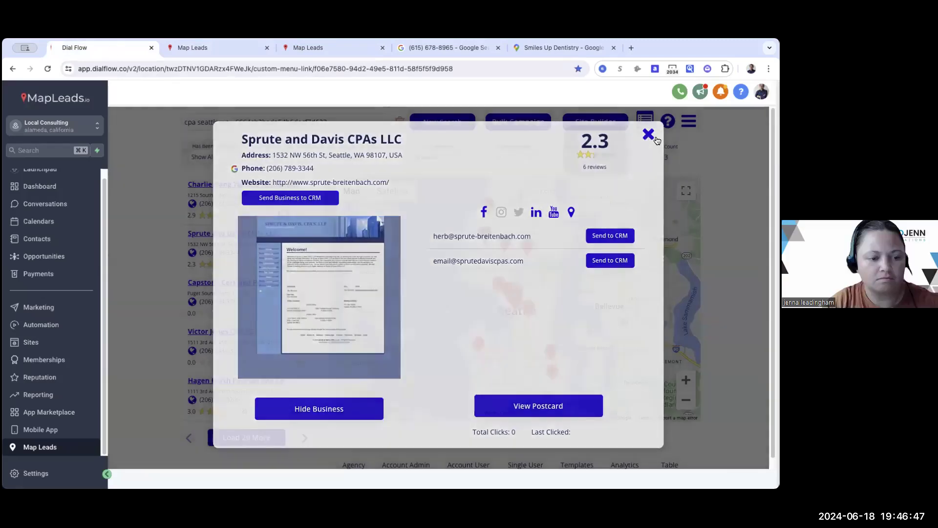
click(652, 137)
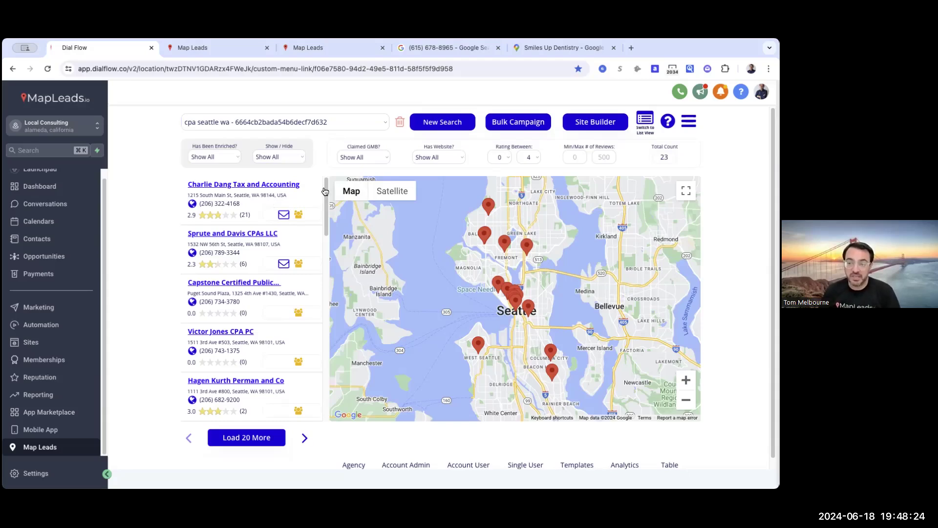
Open the QR Code Analytics and examine the number of clicks and last clicked date for Sanford and Company CPAs.
click(685, 123)
click(688, 122)
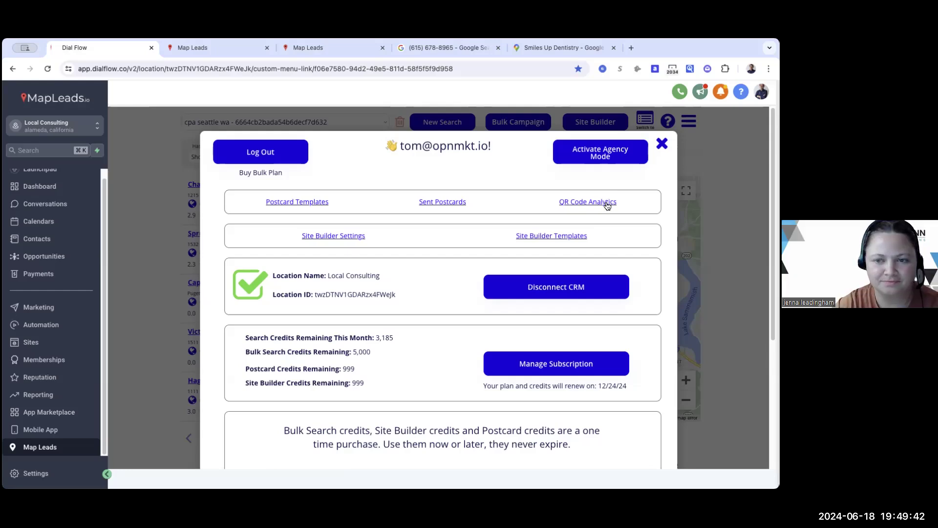
click(607, 203)
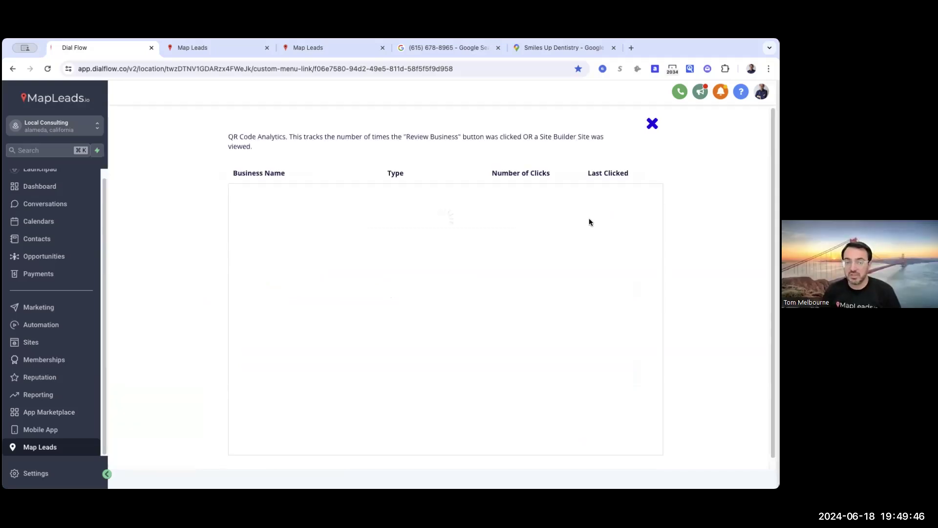
drag(248, 199, 320, 198)
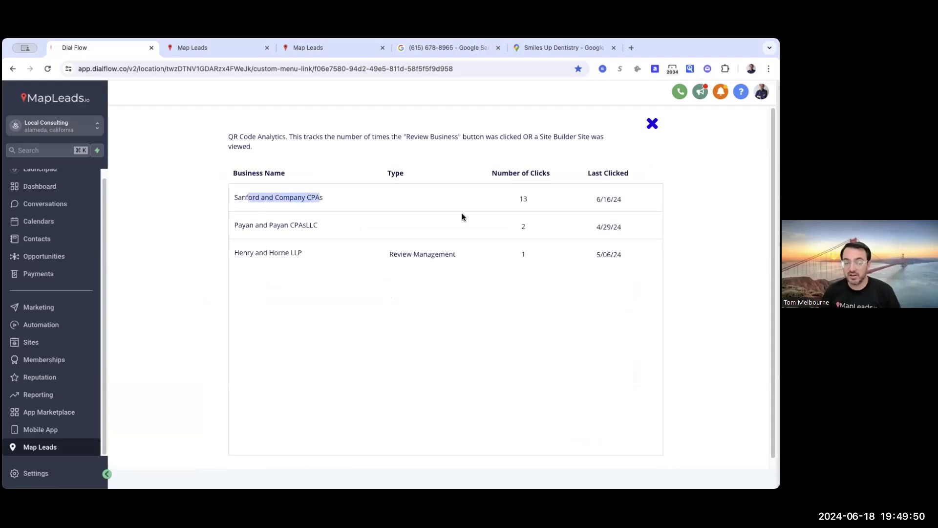
drag(537, 200, 514, 200)
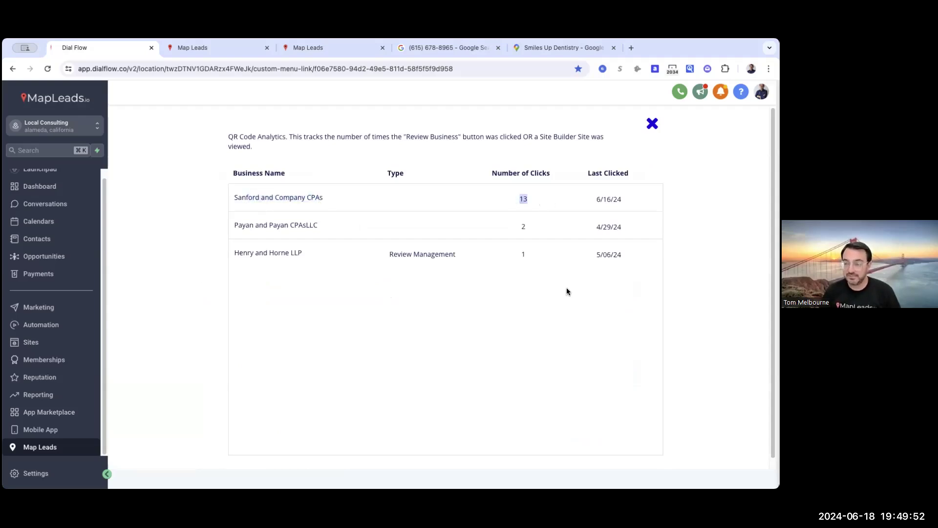
click(235, 197)
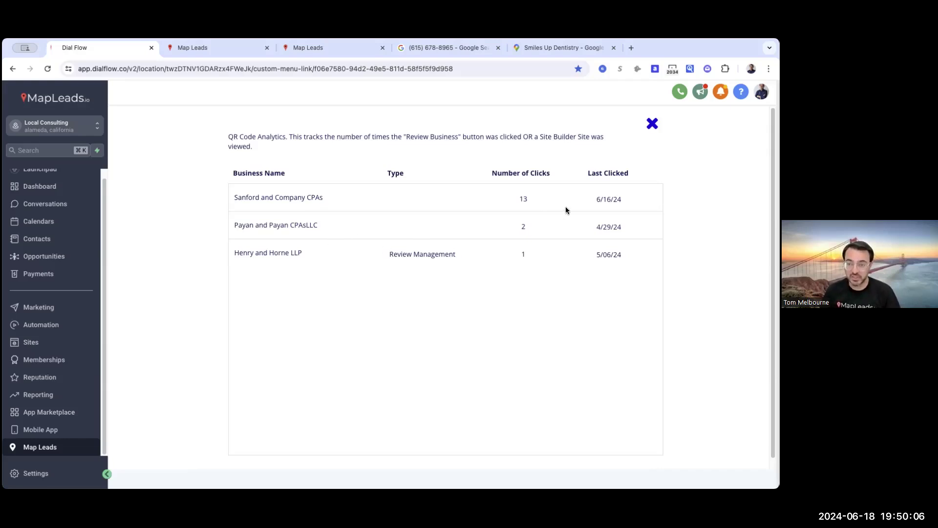
drag(617, 198, 601, 199)
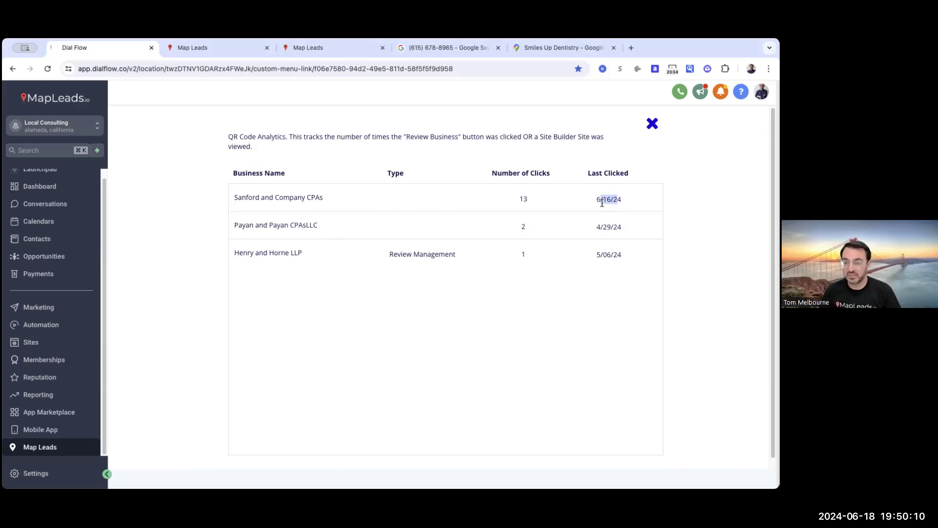
click(534, 179)
click(604, 175)
click(521, 175)
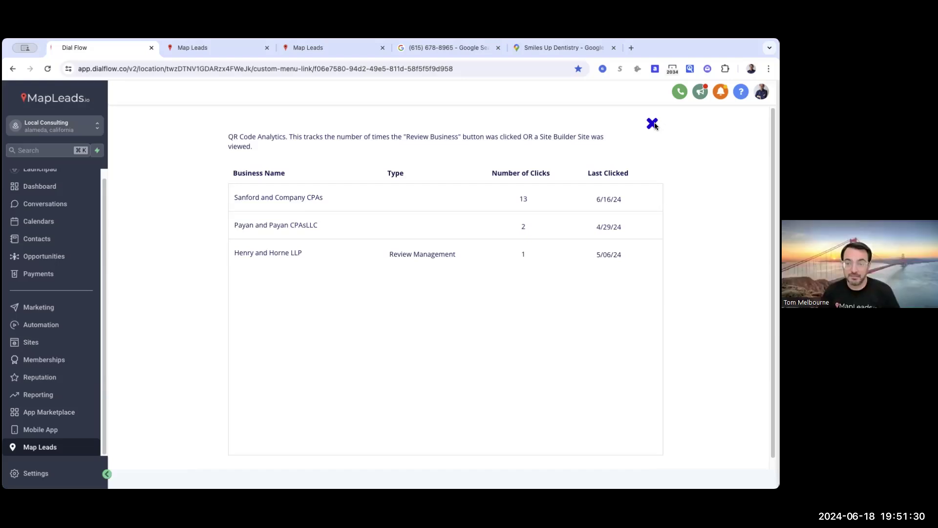
Close the QR Code Analytics and load the saved search "cpa seattle wa".
click(653, 125)
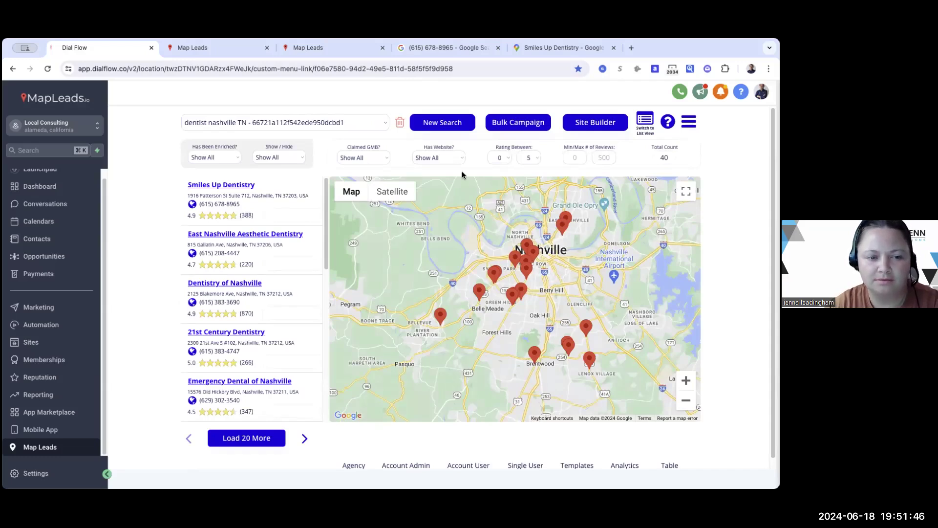
click(256, 122)
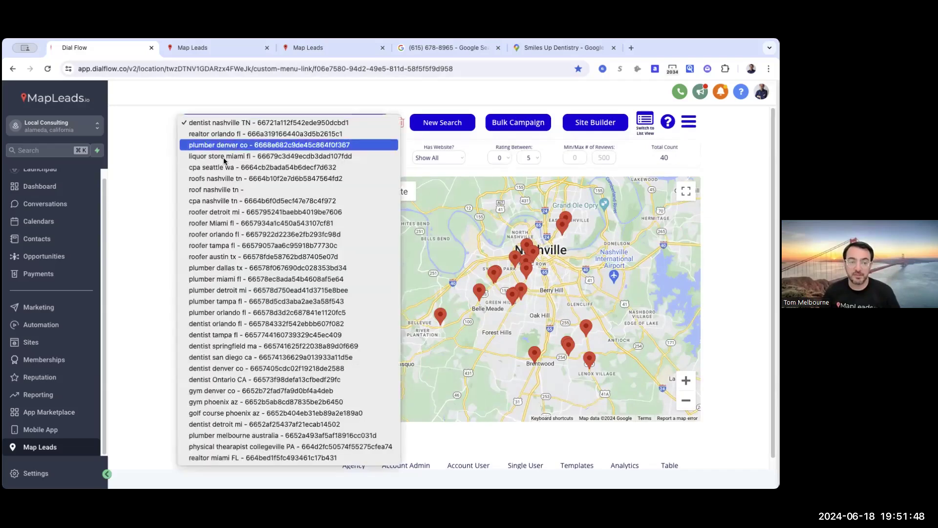
click(227, 167)
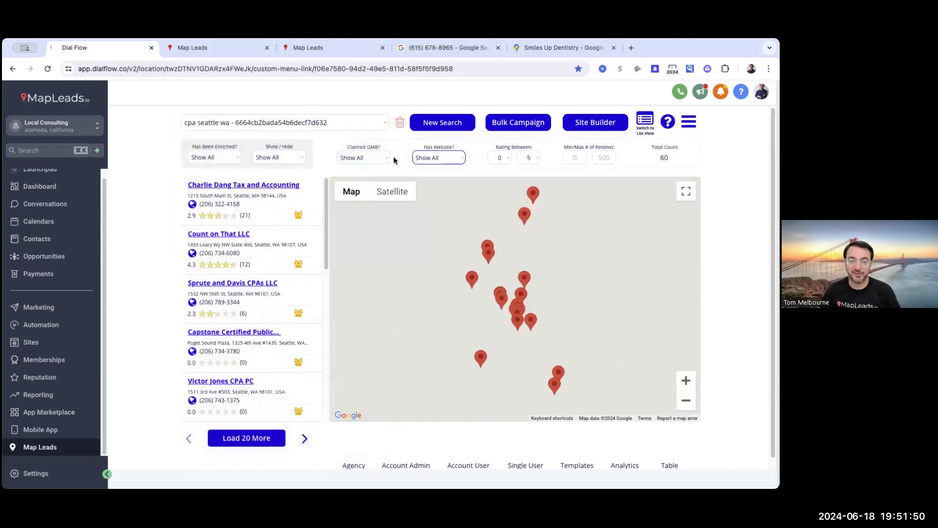
Filter the Seattle CPA results to businesses without a website, check the total count, and reset the website filter to Show All.
click(439, 159)
click(438, 179)
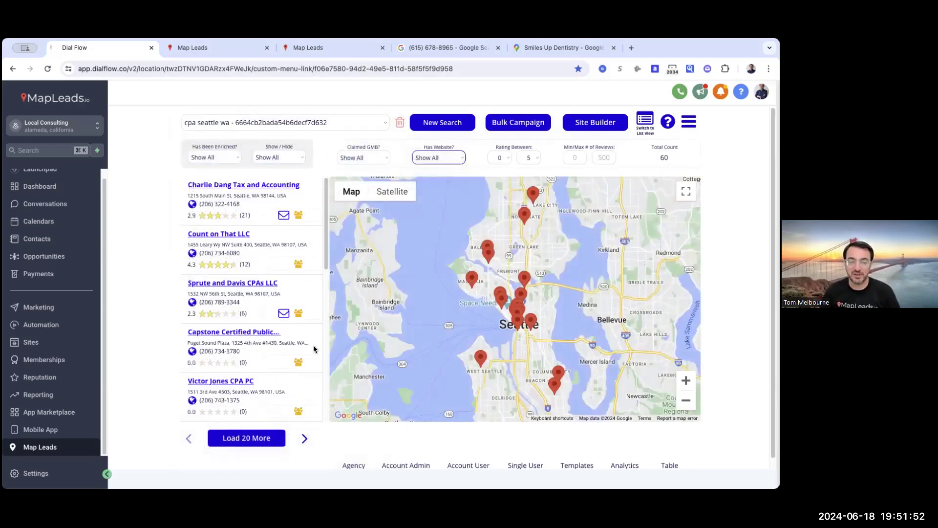
double_click(663, 158)
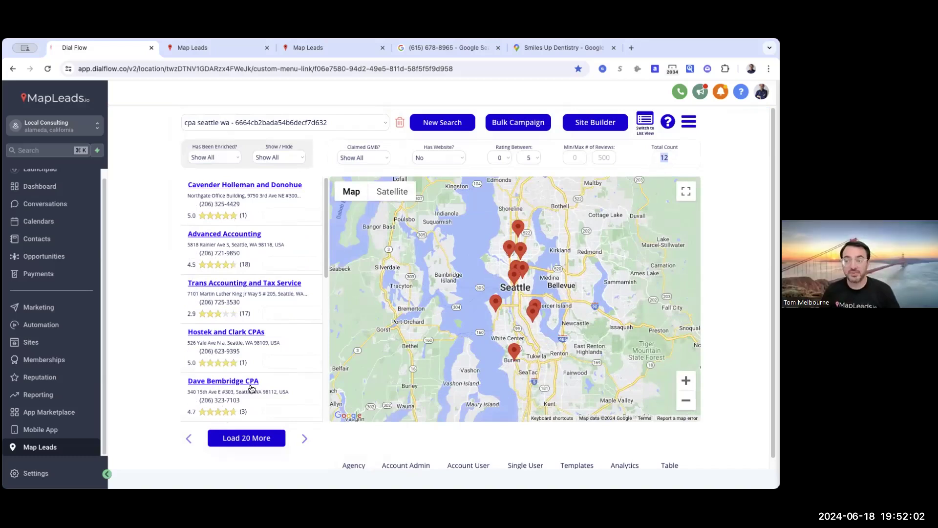
click(433, 157)
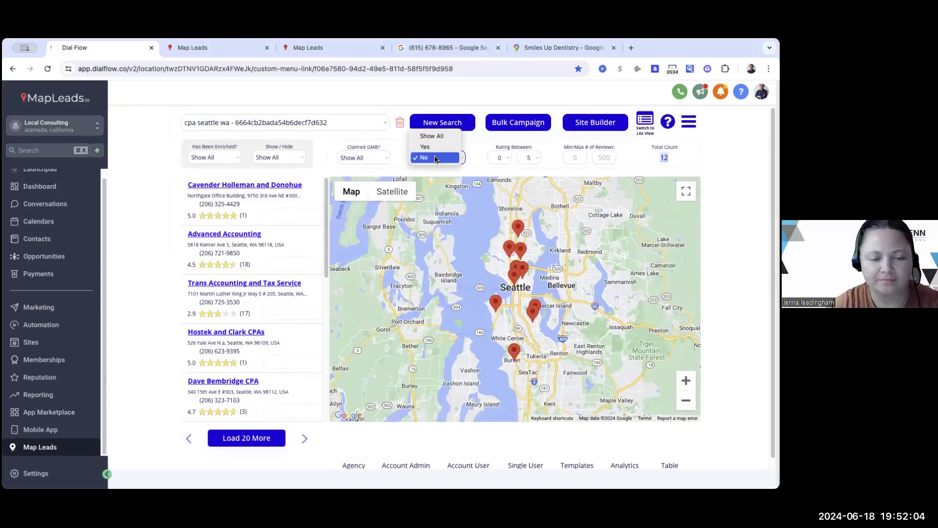
click(430, 136)
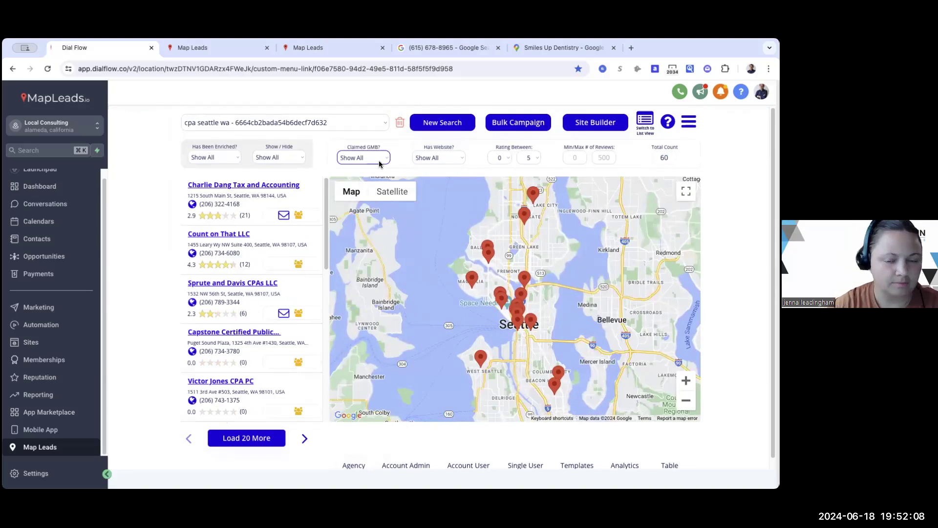
Filter the results to unclaimed GMB listings, check which of them have been enriched, and reset the enriched filter to Show All.
click(379, 162)
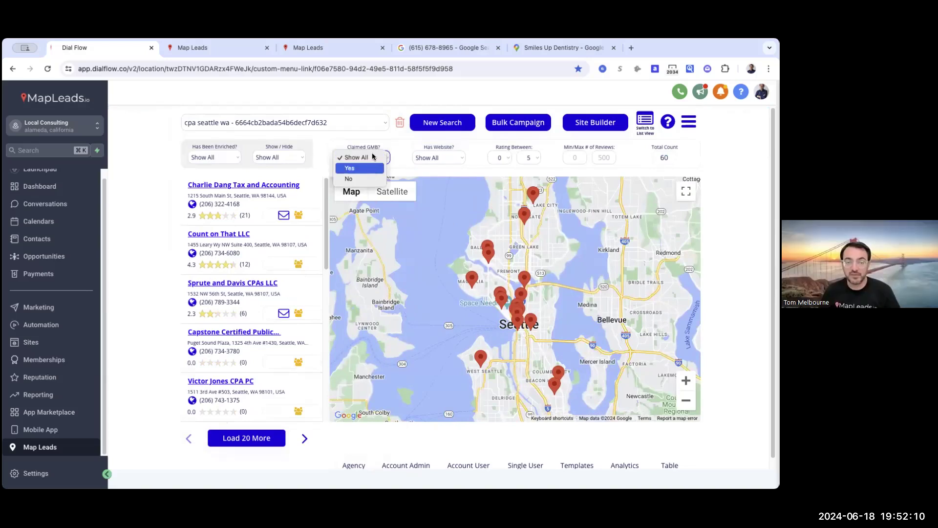
click(351, 178)
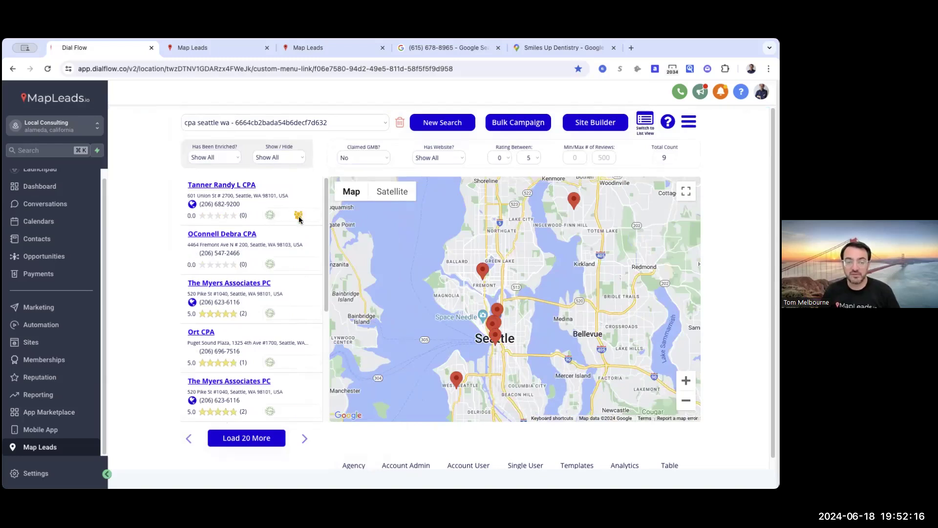
click(225, 158)
click(220, 168)
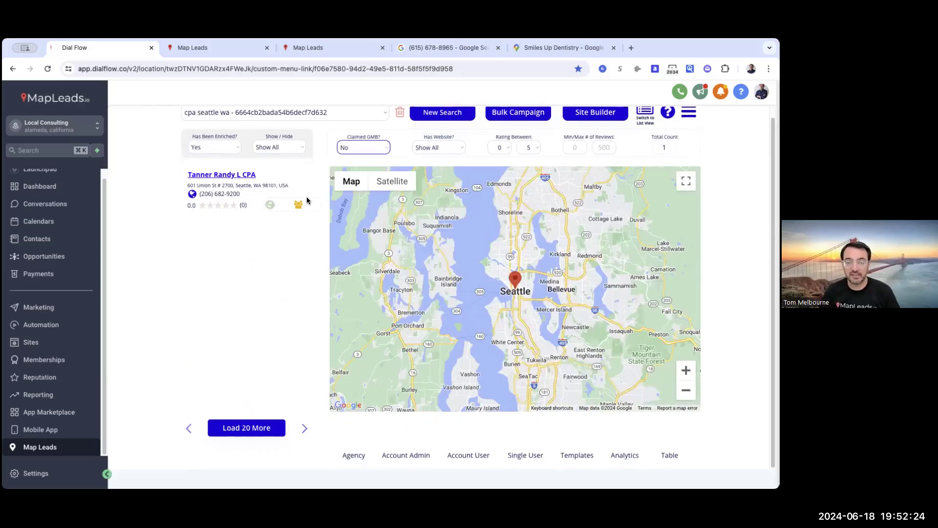
click(221, 151)
click(218, 137)
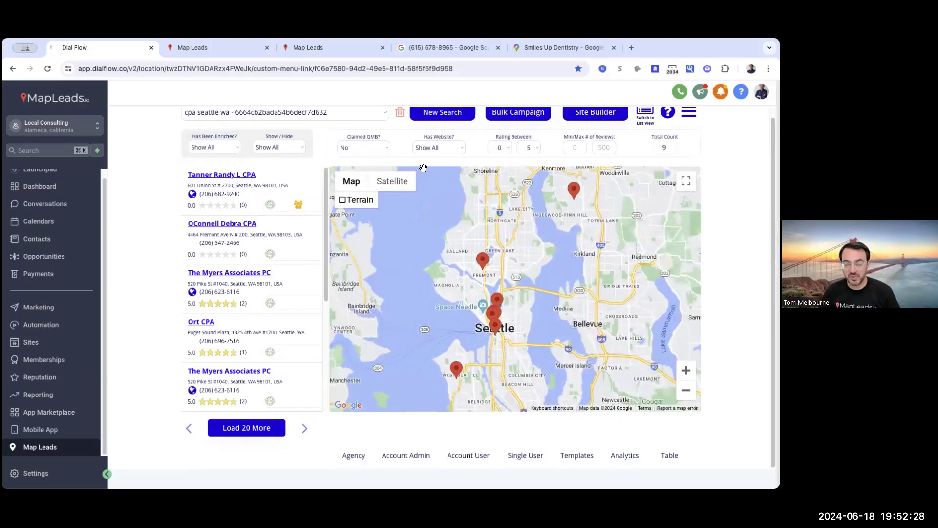
Narrow the unclaimed listings to those without a website, and reset the website and Claimed GMB filters to Show All.
click(432, 148)
click(430, 170)
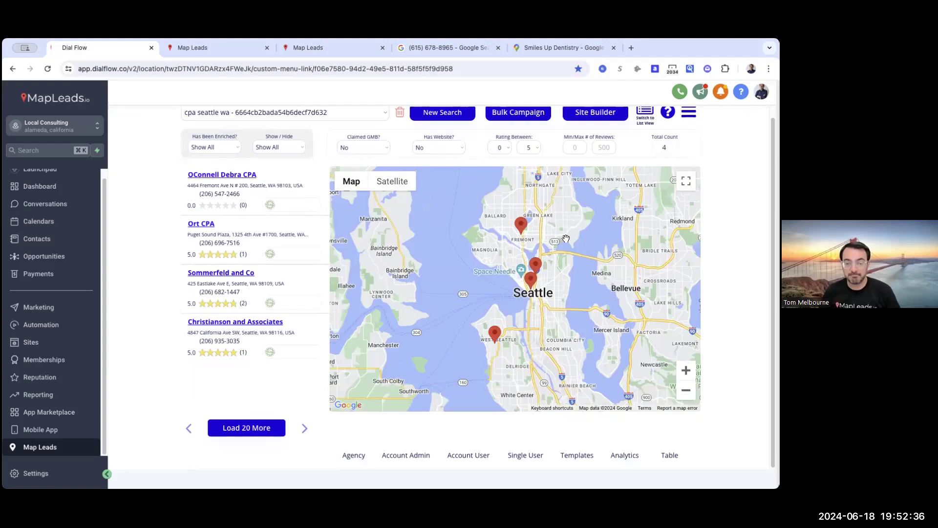
click(420, 147)
click(443, 130)
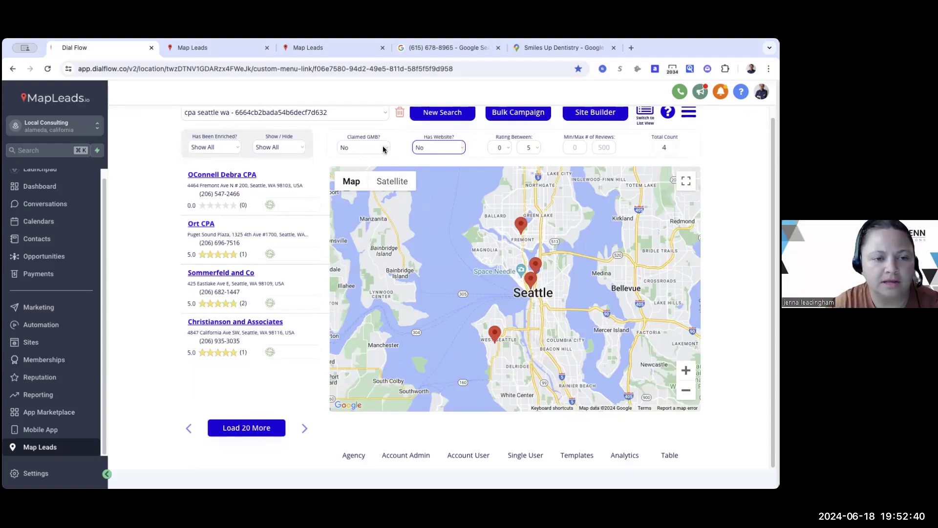
click(364, 147)
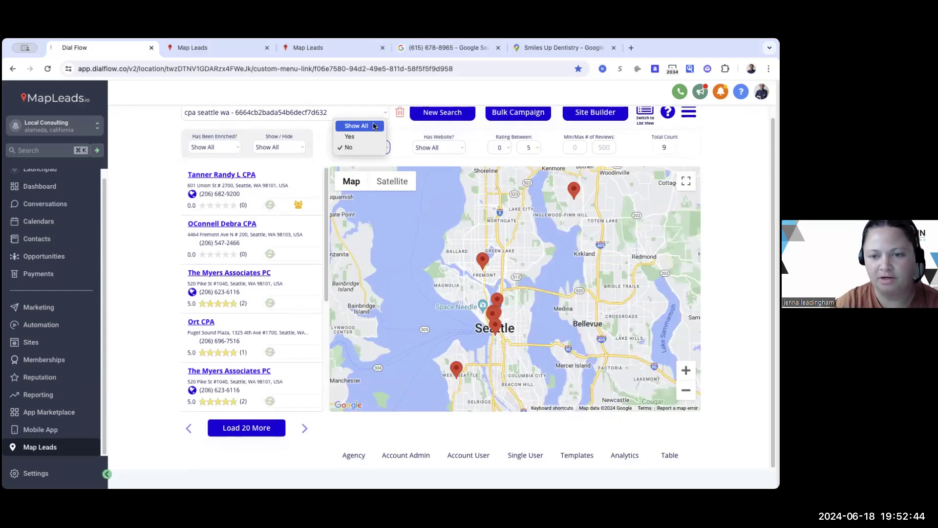
click(374, 127)
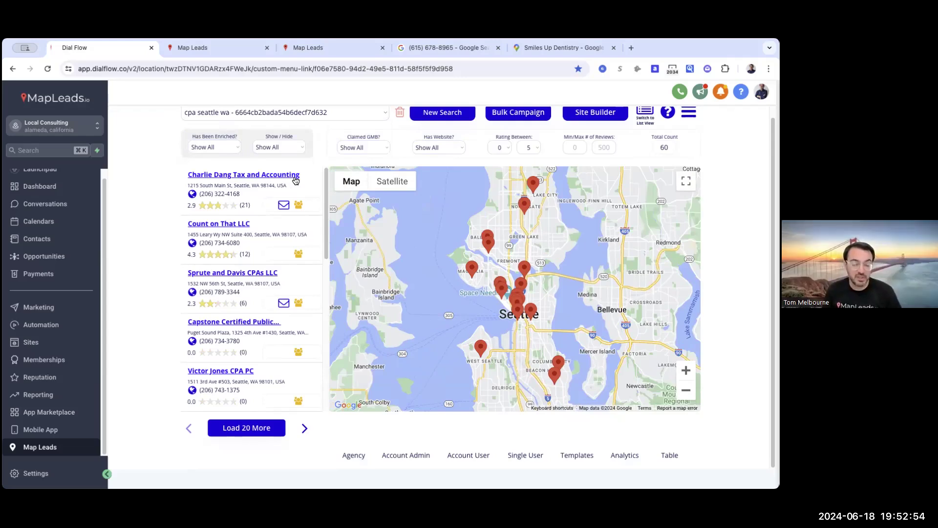
Open the postcard templates and create a new template named "demo 3" of the Custom type.
click(694, 115)
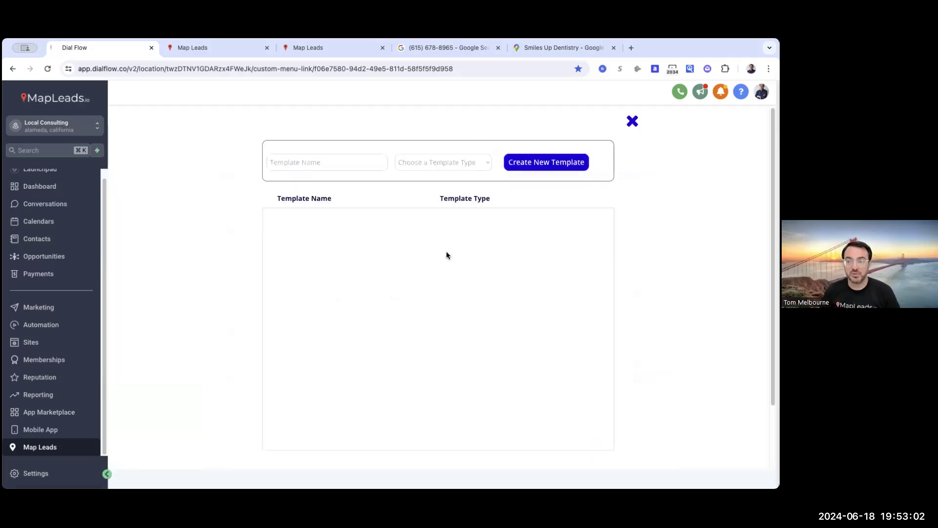
drag(292, 305, 348, 306)
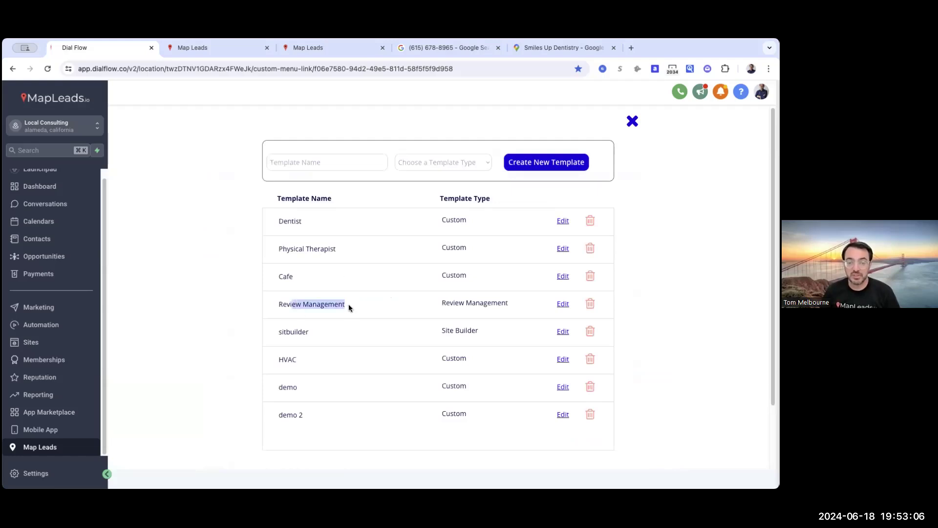
drag(461, 221, 442, 221)
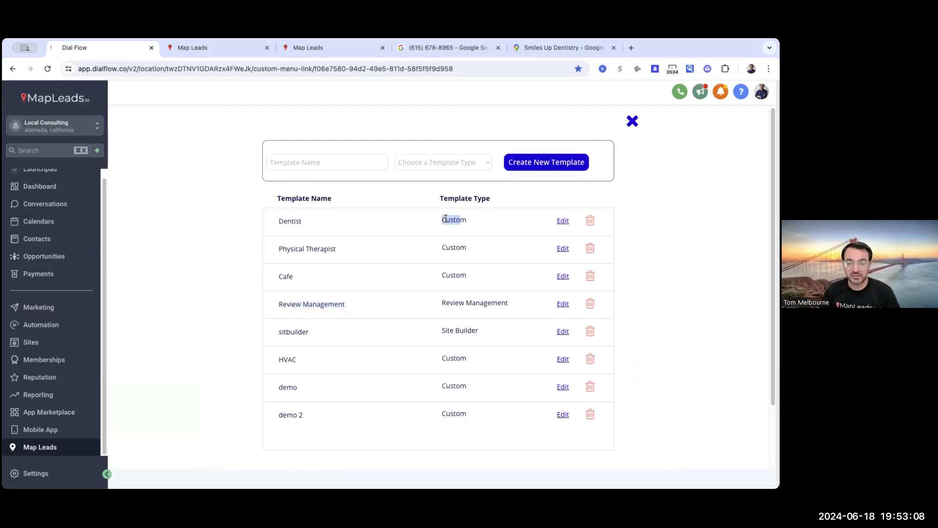
click(357, 158)
text(demo 3)
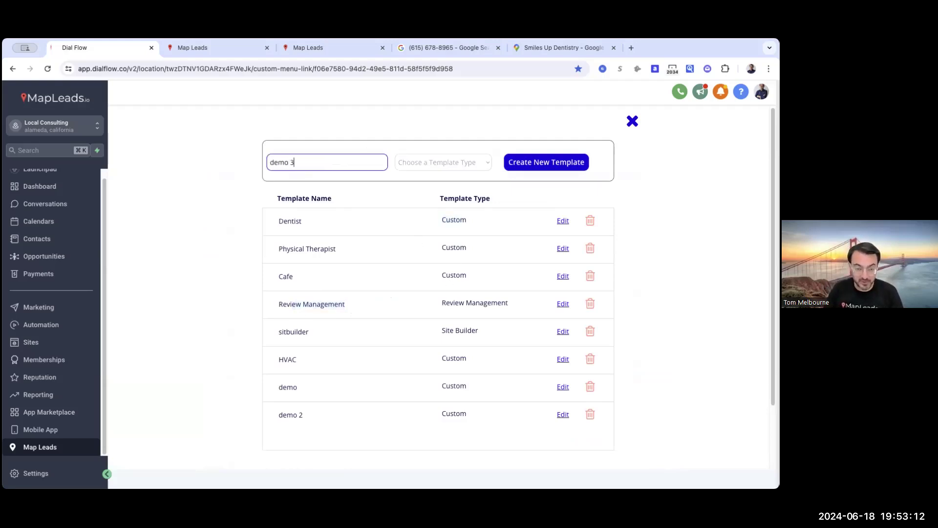
click(431, 163)
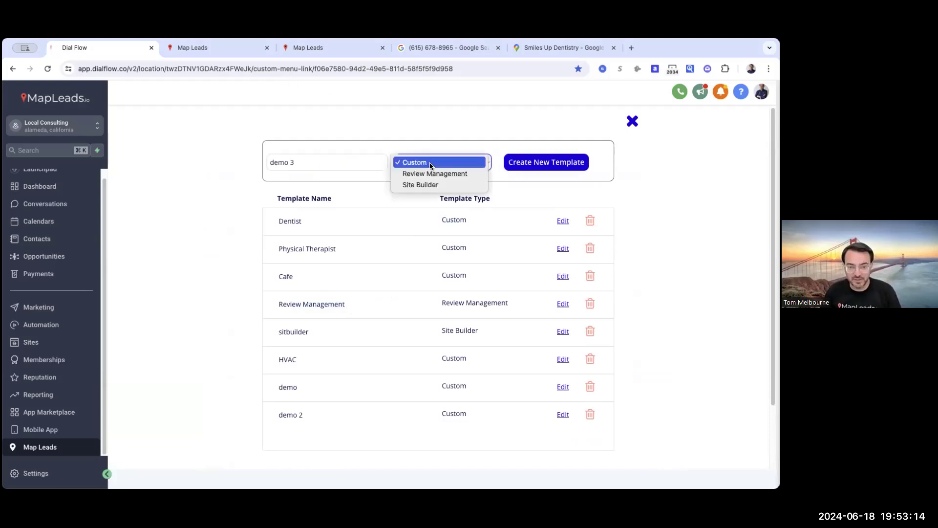
click(462, 162)
click(531, 165)
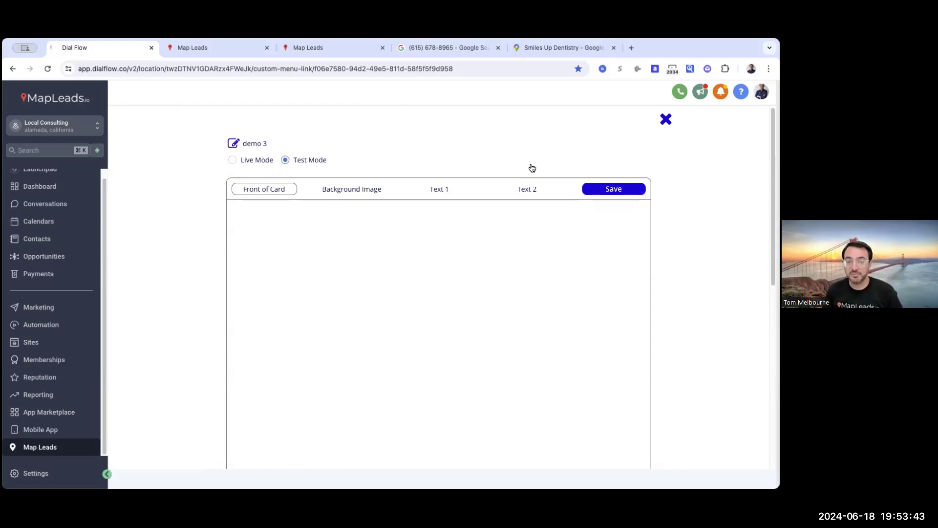
Check the design size guide for uploading a front background image, and close it without uploading anything.
click(351, 191)
click(384, 270)
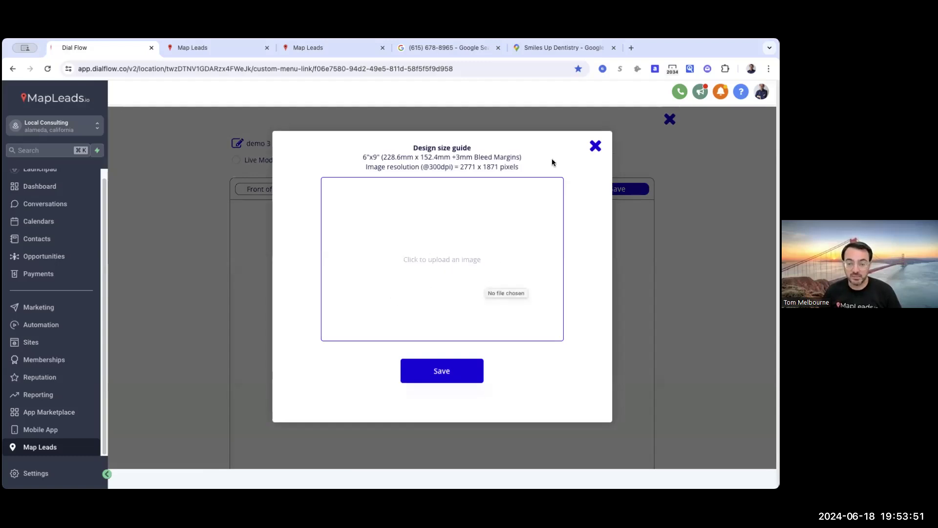
click(595, 146)
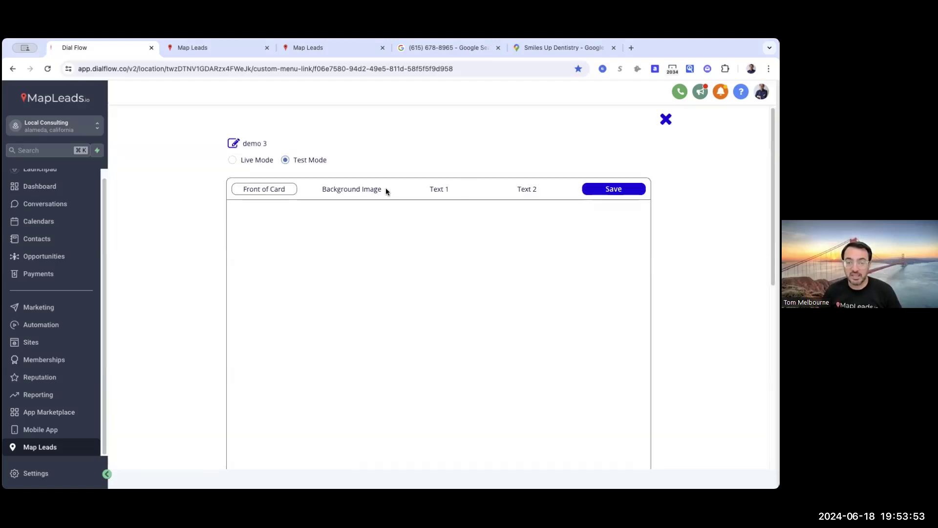
Browse the ready-made background images and set the split smile design "Your Google Business Reviews / Our Reputation Management System" on the card front.
click(372, 190)
click(487, 261)
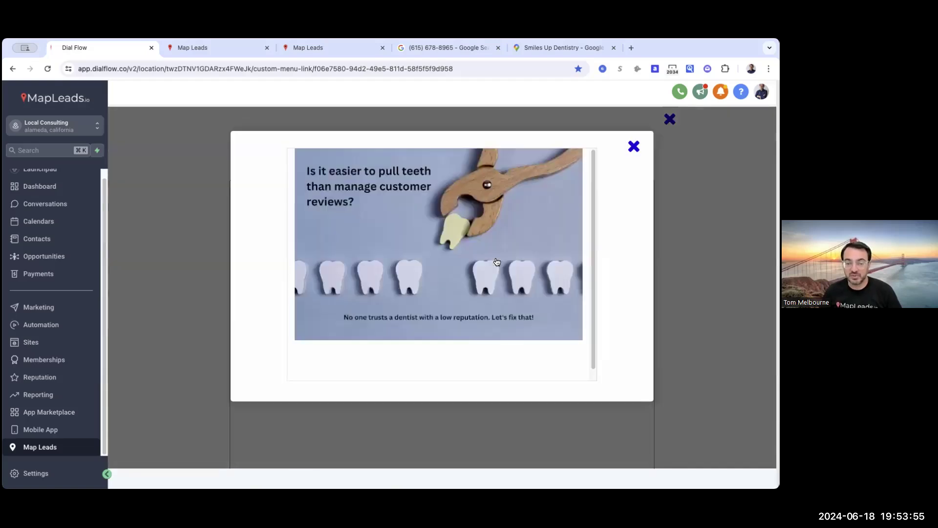
scroll(491, 271, down, 5)
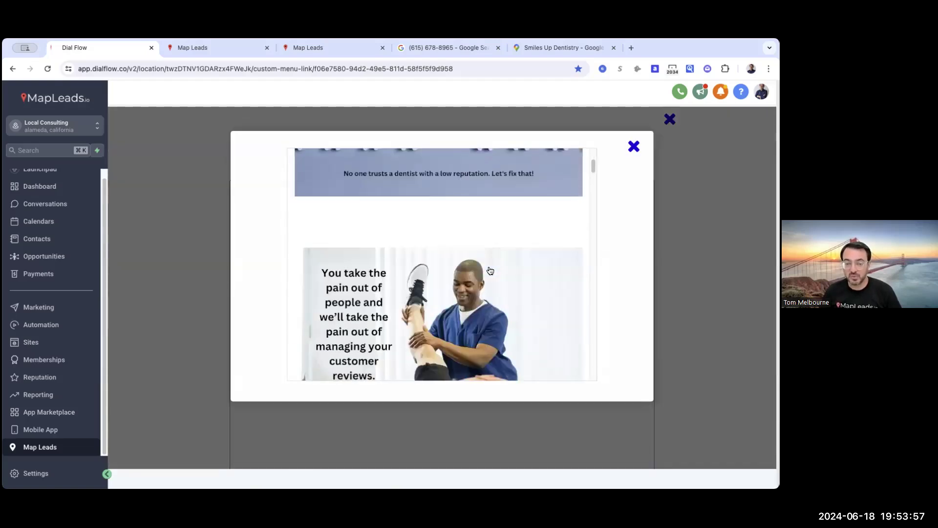
scroll(489, 270, down, 5)
scroll(489, 270, up, 8)
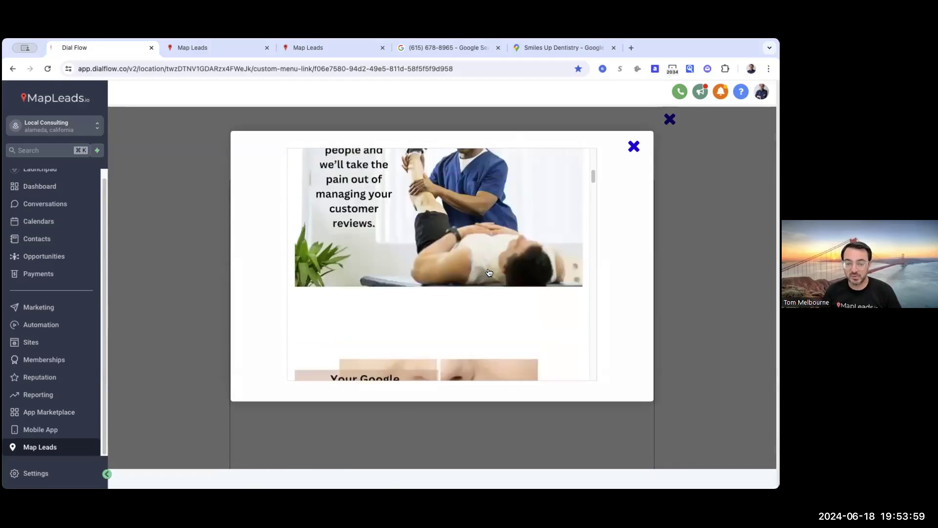
scroll(488, 272, down, 6)
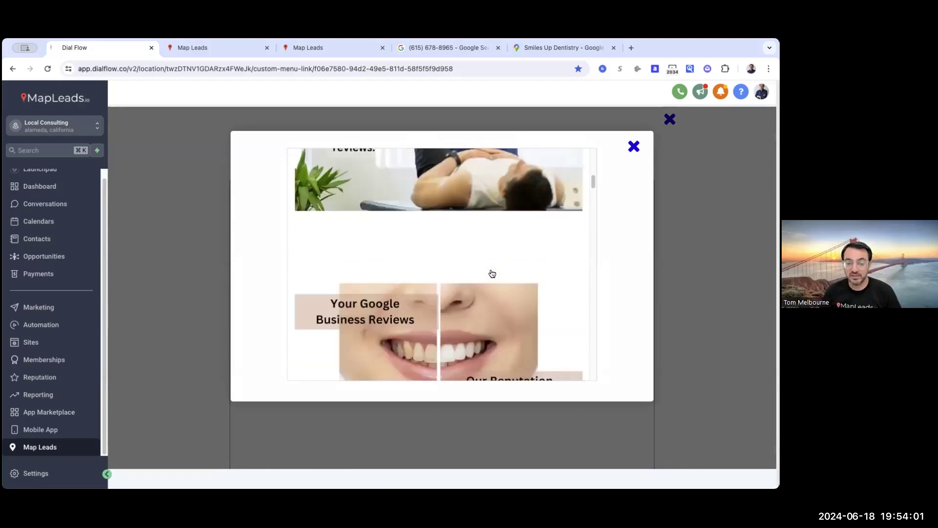
scroll(491, 273, up, 3)
scroll(493, 274, up, 3)
click(544, 276)
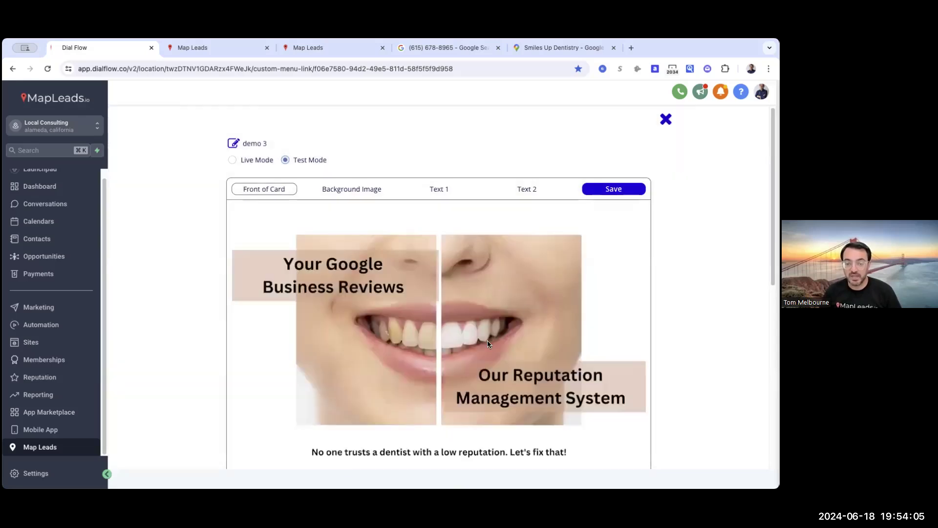
Enter "Keep {{biz_name}} super clean with Handy Cleaners" as Front of Card Text 1, and highlight the business name tag in it.
click(440, 192)
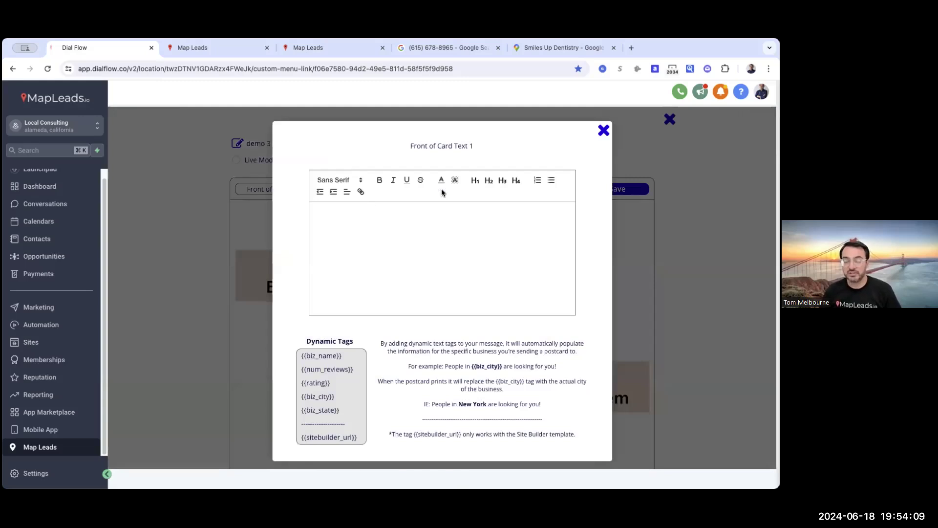
drag(342, 354, 300, 359)
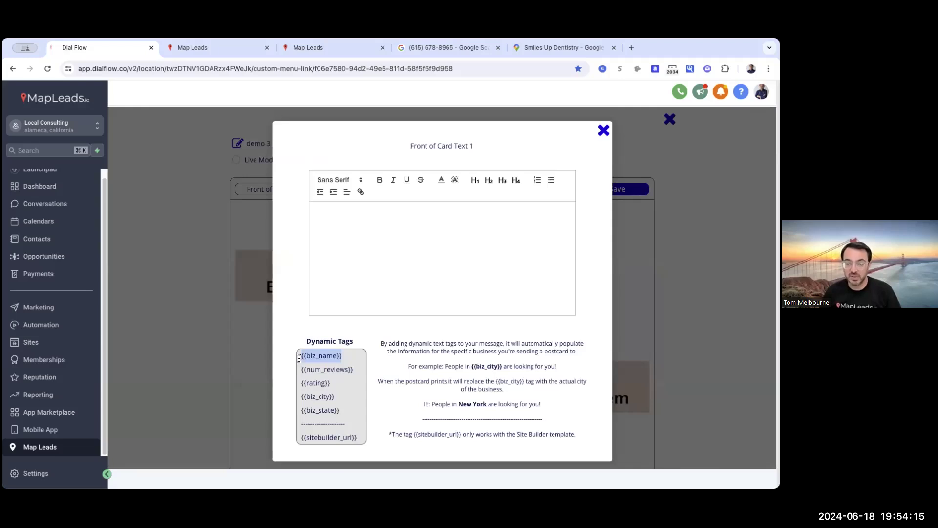
click(430, 226)
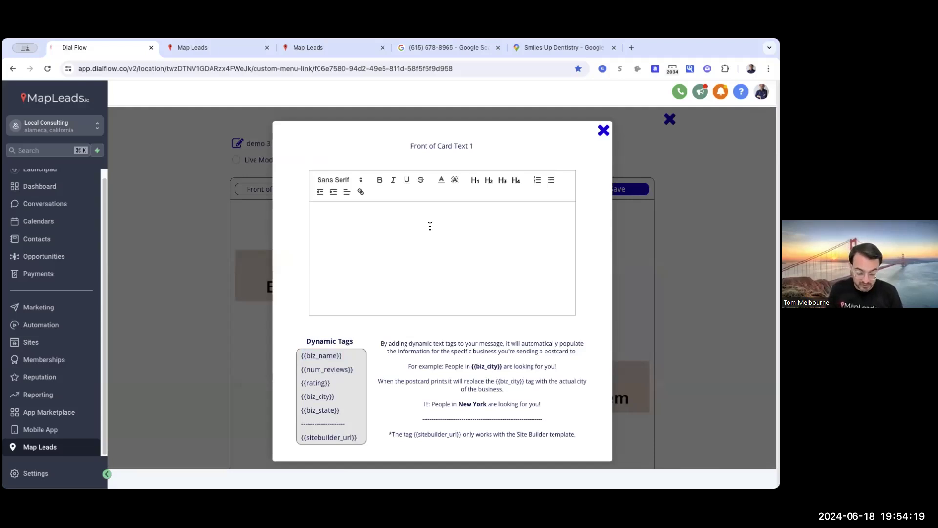
text(Keep {{biz)
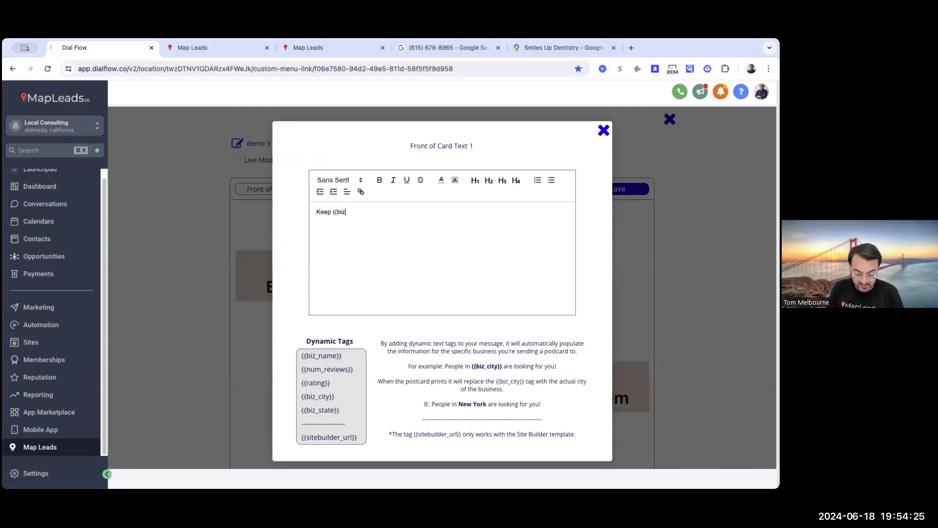
text(_name)
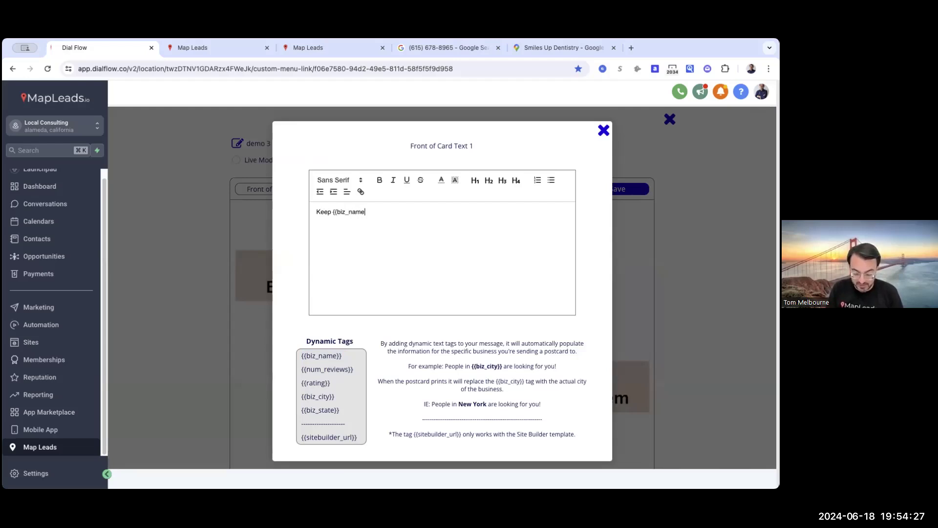
text(}} super clean with Handy Cleaners)
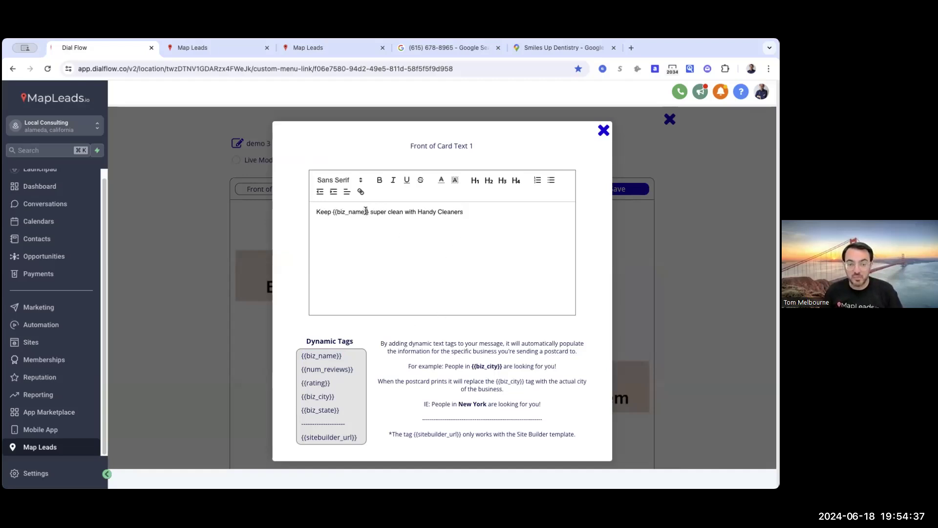
drag(367, 211, 333, 211)
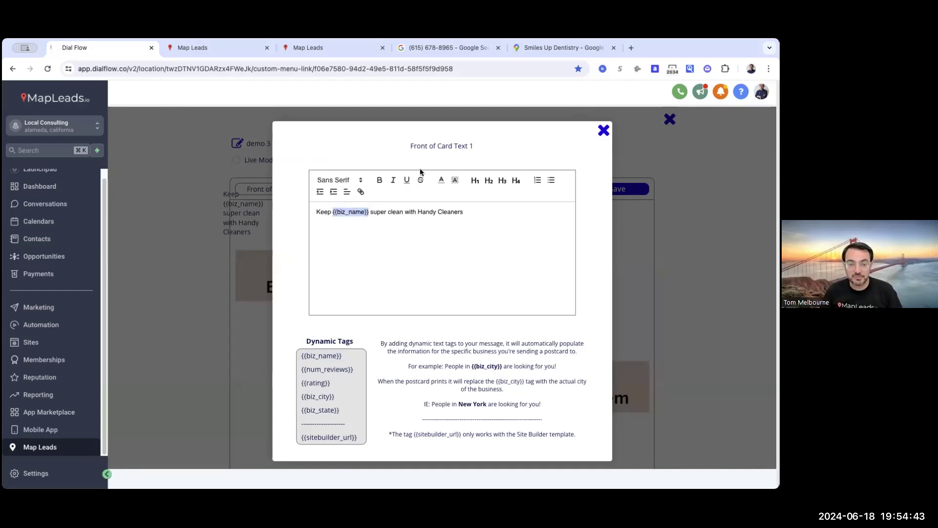
Give the {{biz_name}} tag in Front of Card Text 1 a yellow background and add an exclamation mark after "Handy Cleaners".
click(455, 182)
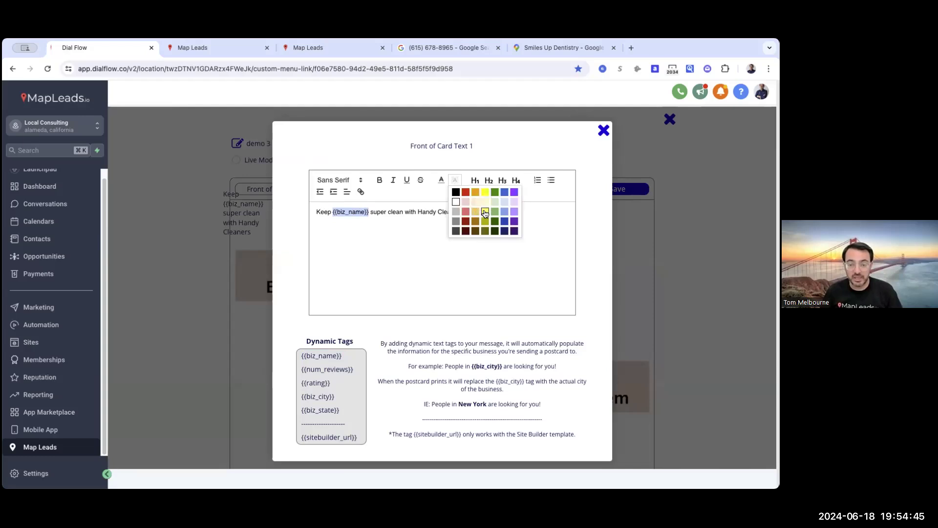
click(486, 211)
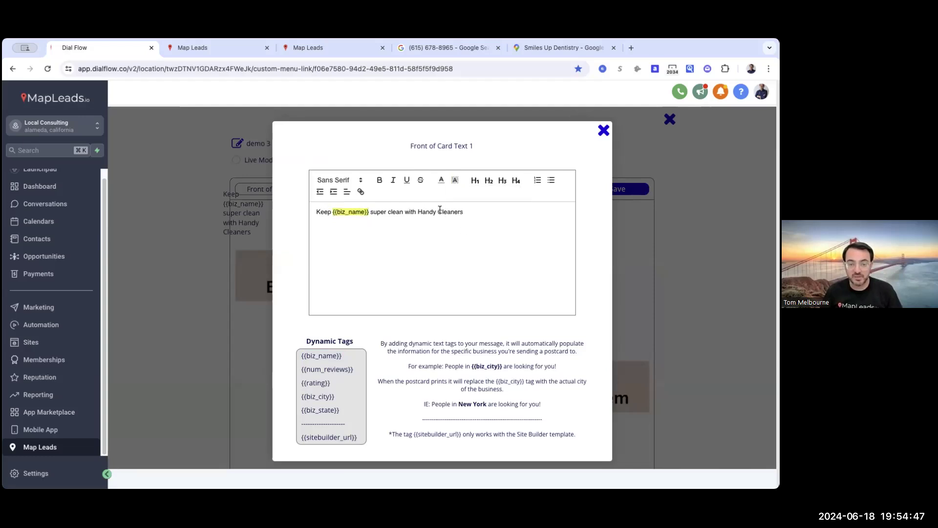
click(471, 211)
text(!)
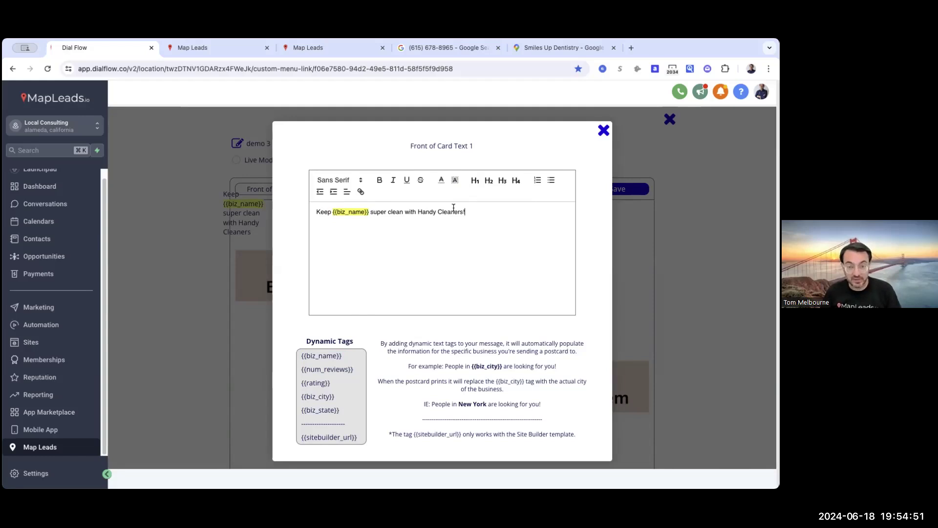
drag(468, 212, 418, 211)
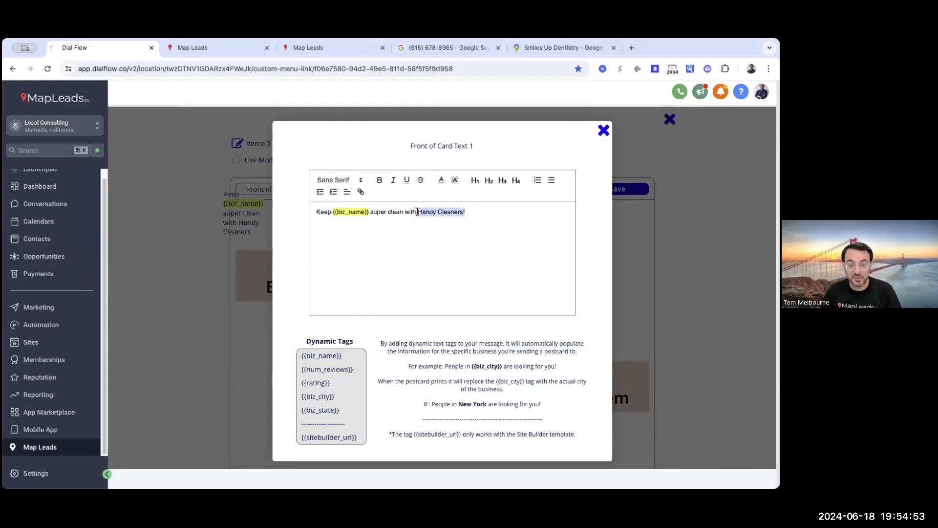
click(441, 180)
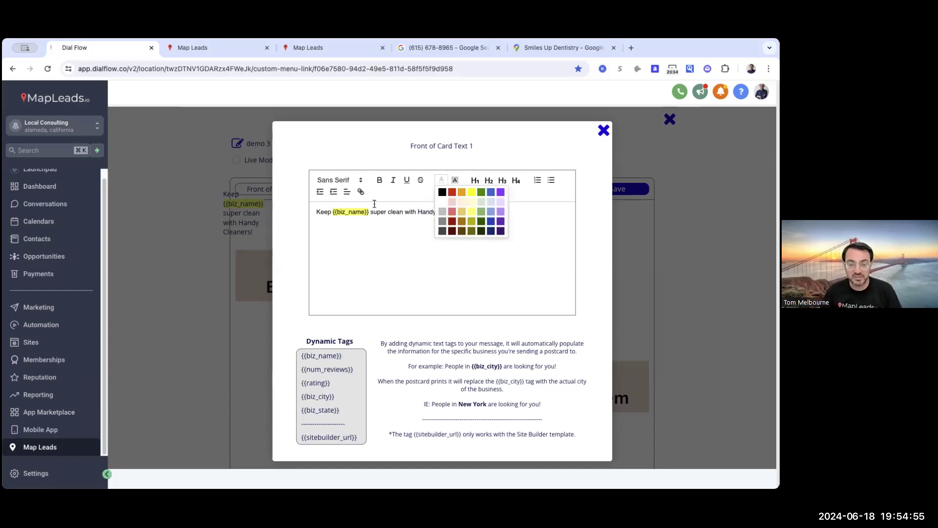
click(327, 209)
Format the entire Front of Card Text 1 in the Fjalla One font at heading level 2, and close the text editor.
click(328, 181)
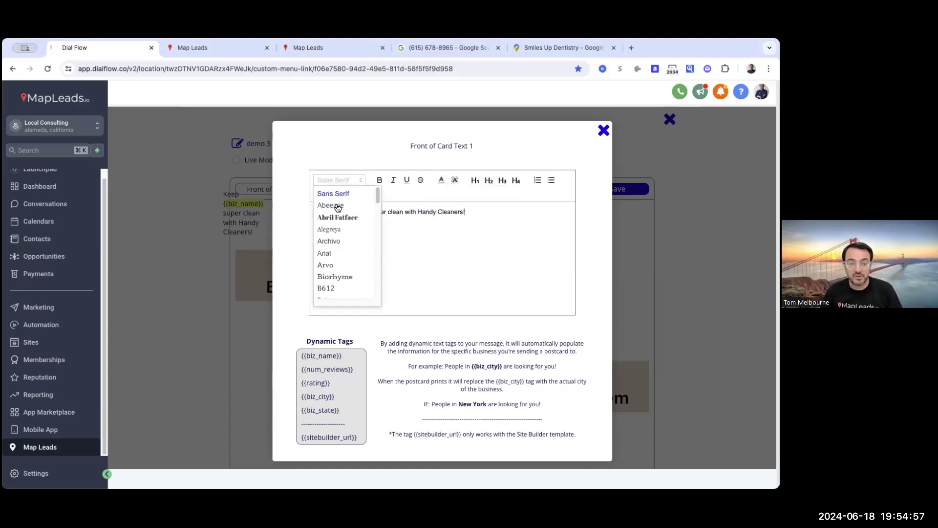
scroll(344, 271, down, 3)
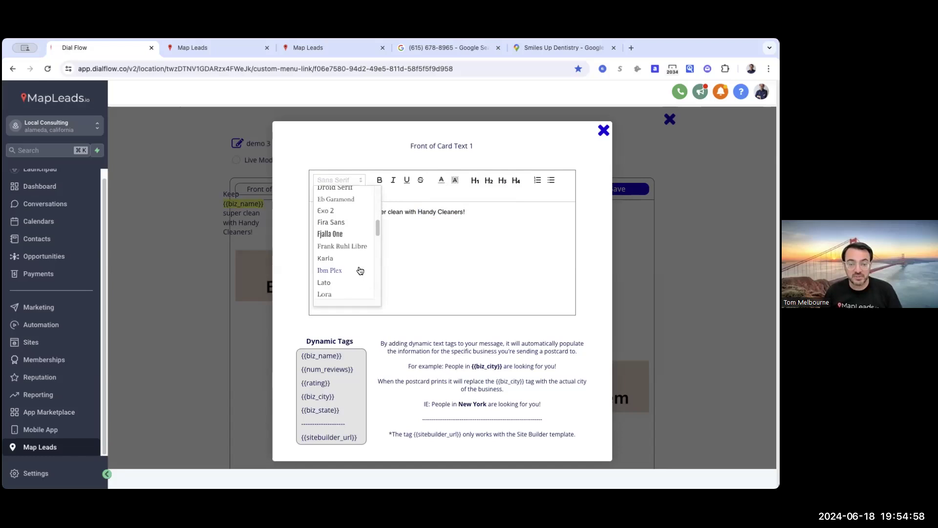
click(344, 231)
drag(465, 212, 317, 212)
click(322, 186)
click(335, 234)
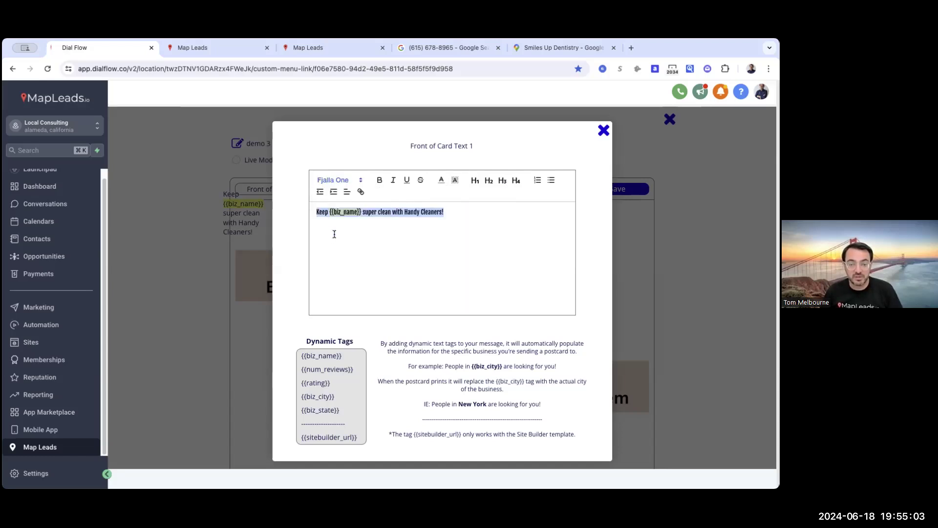
click(489, 180)
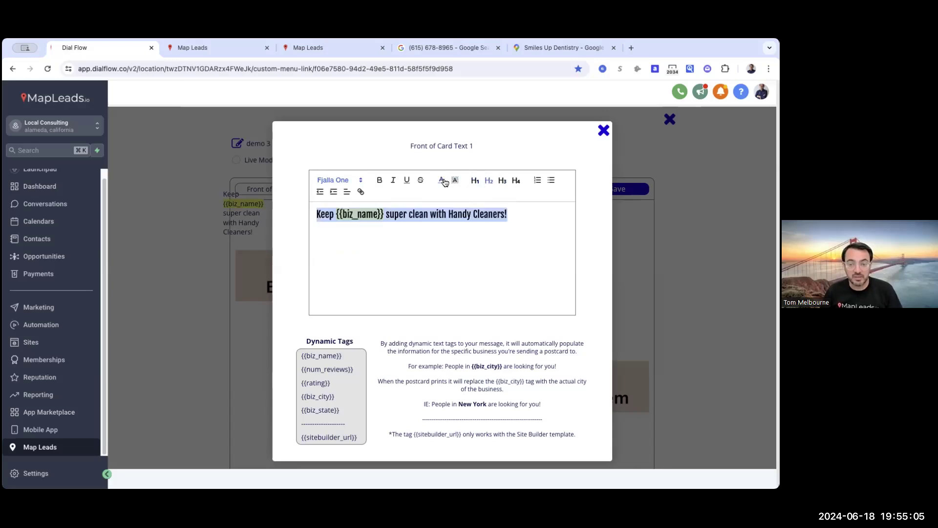
click(447, 229)
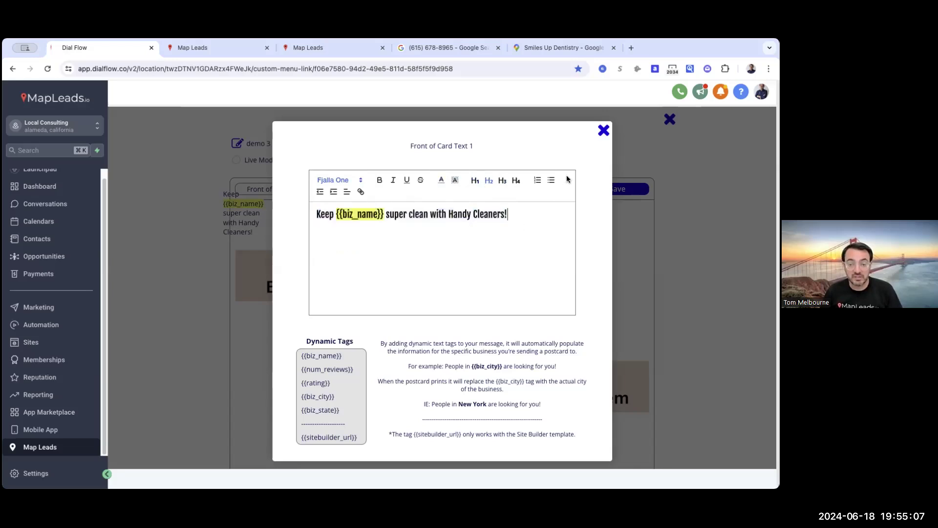
click(603, 130)
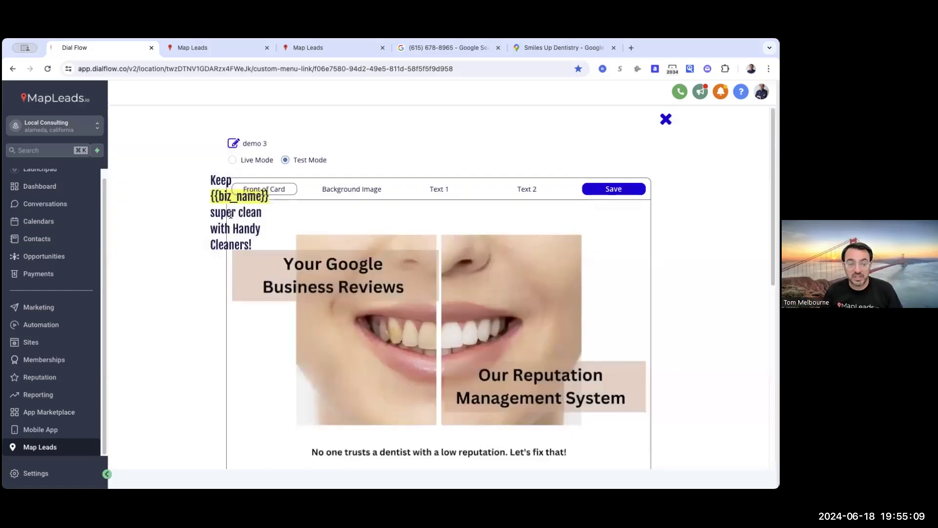
Widen the headline's text box so it fits on one line, place it above the smile image, and save the card front.
drag(243, 212, 542, 215)
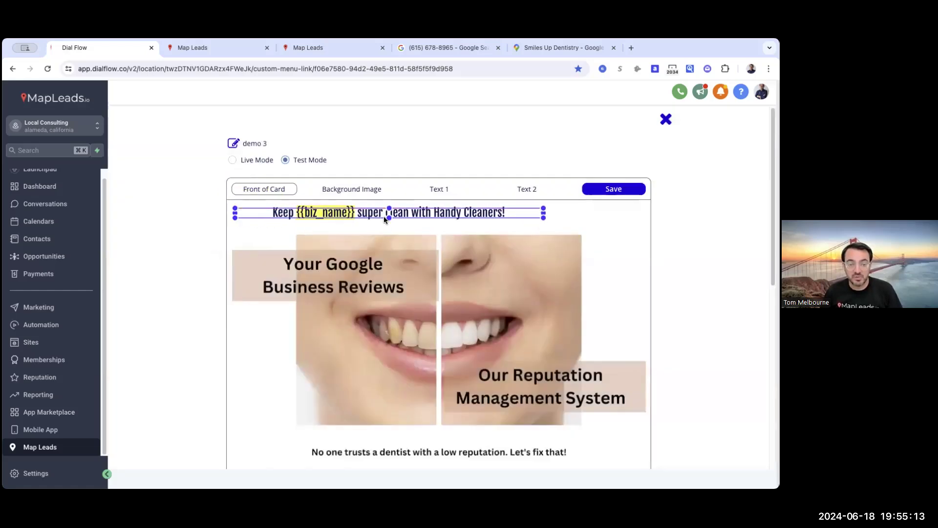
drag(386, 220, 447, 208)
click(623, 248)
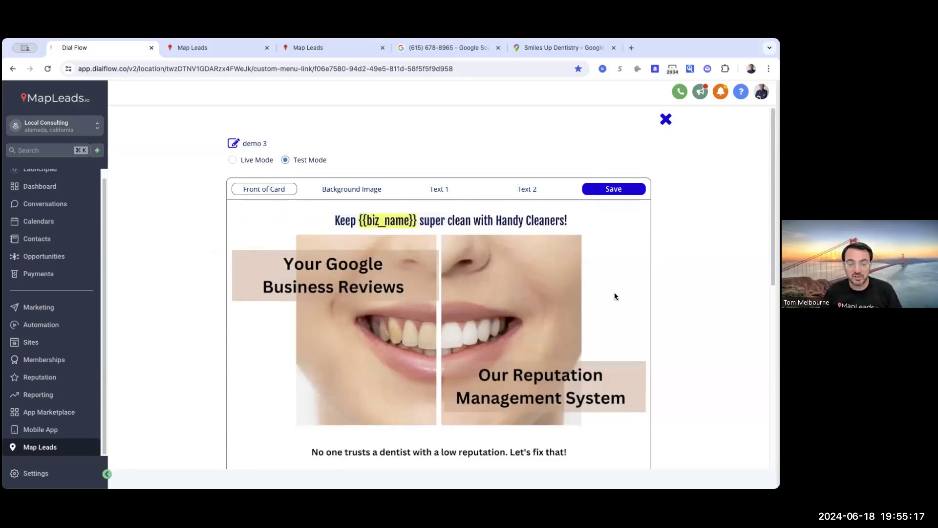
click(632, 190)
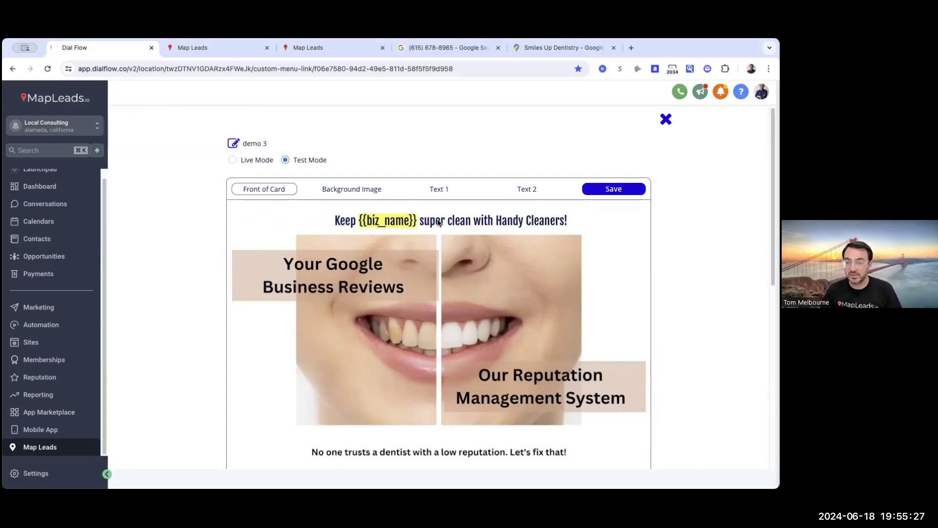
Check the Front of Card Text 2 editor, close it without adding text, and save the card front again.
click(528, 190)
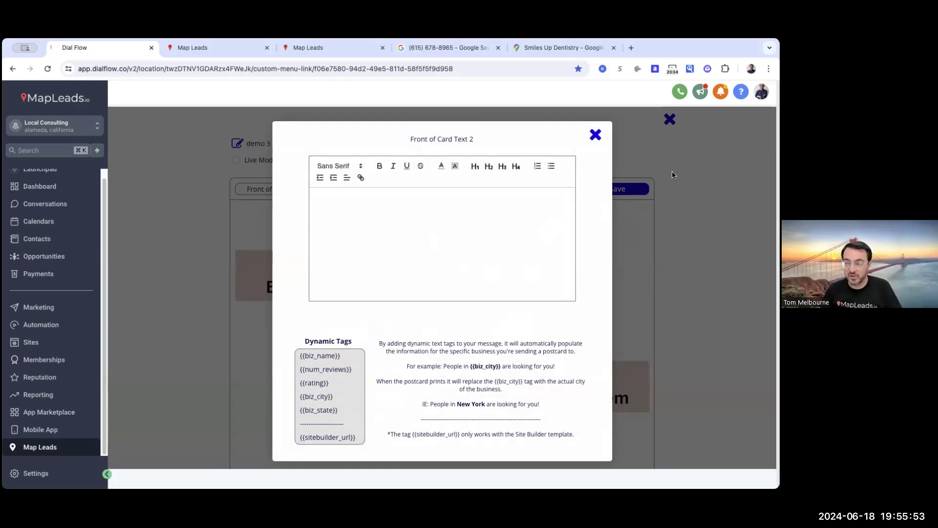
click(595, 135)
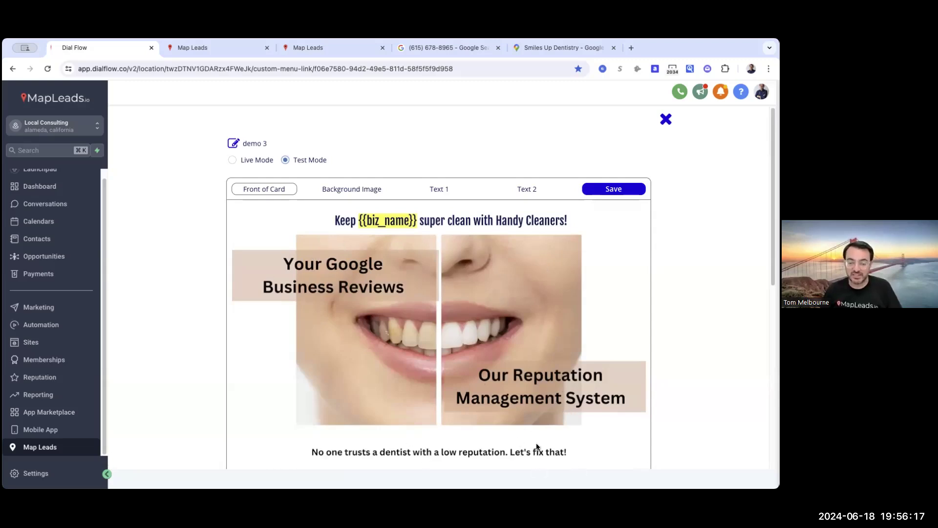
click(437, 221)
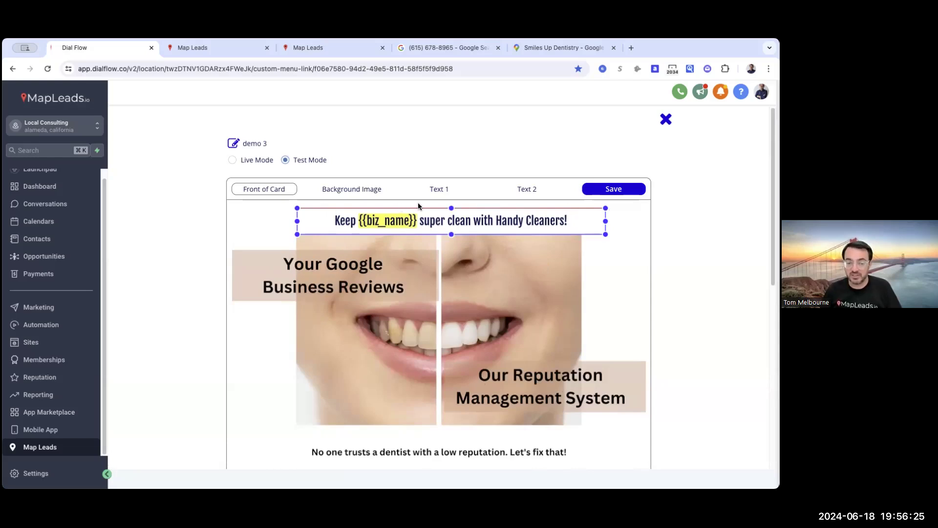
click(615, 189)
Examine the back of the "demo 3" card, its postage area and the Test Mode setting, and return to the template list.
scroll(621, 376, down, 3)
scroll(611, 387, down, 1)
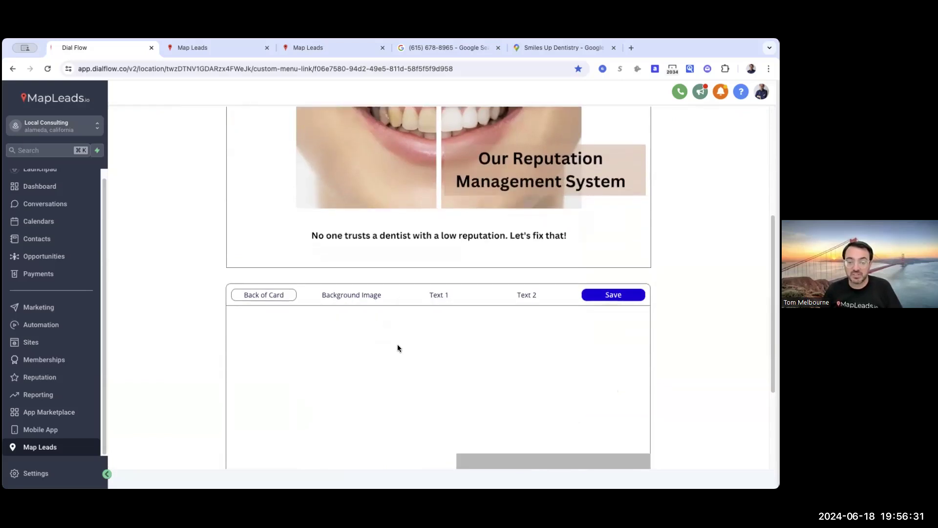
scroll(387, 343, down, 2)
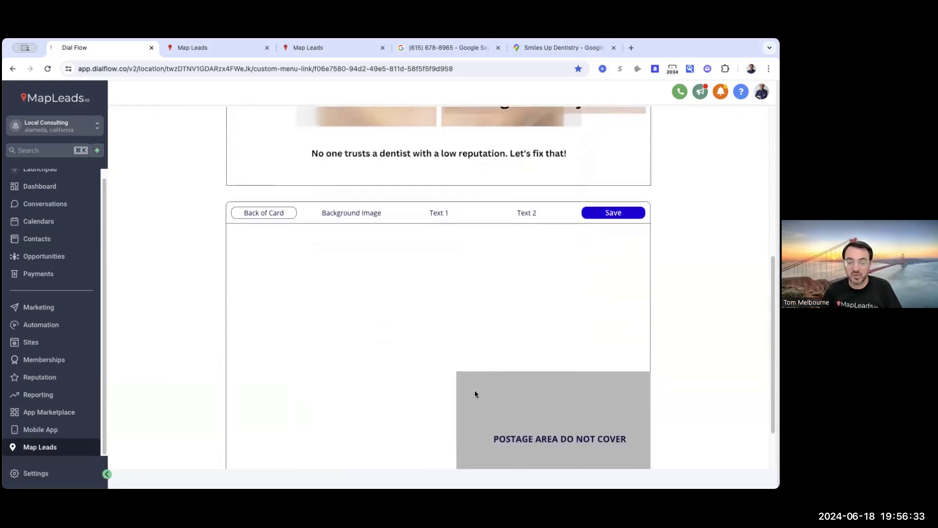
scroll(475, 390, down, 1)
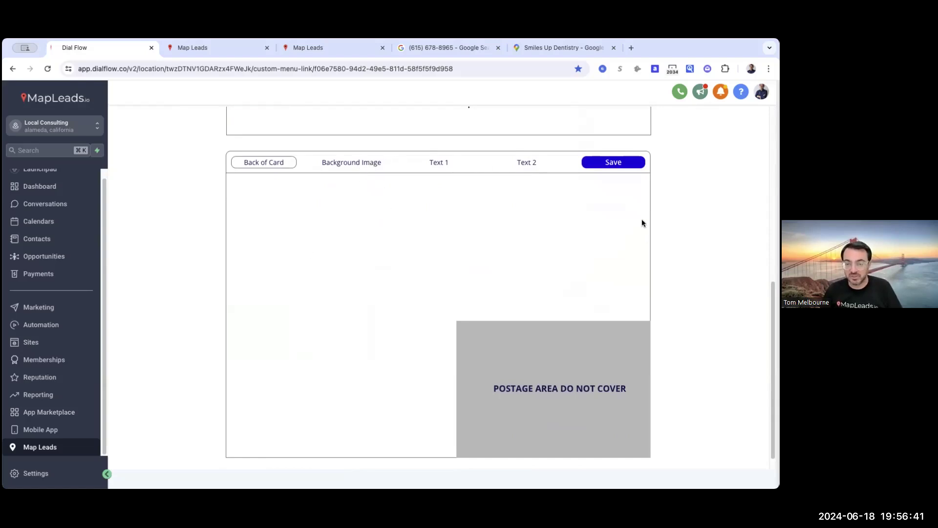
scroll(625, 234, up, 7)
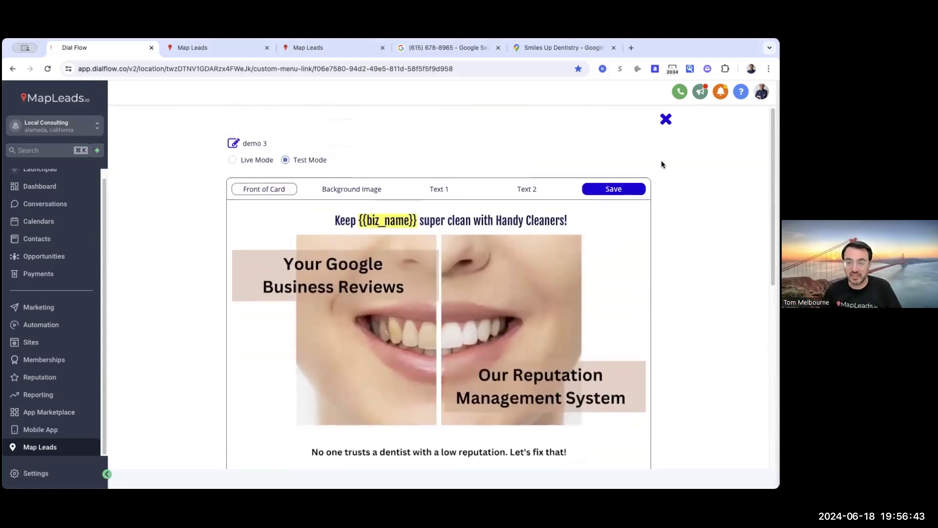
drag(322, 161, 279, 166)
click(430, 150)
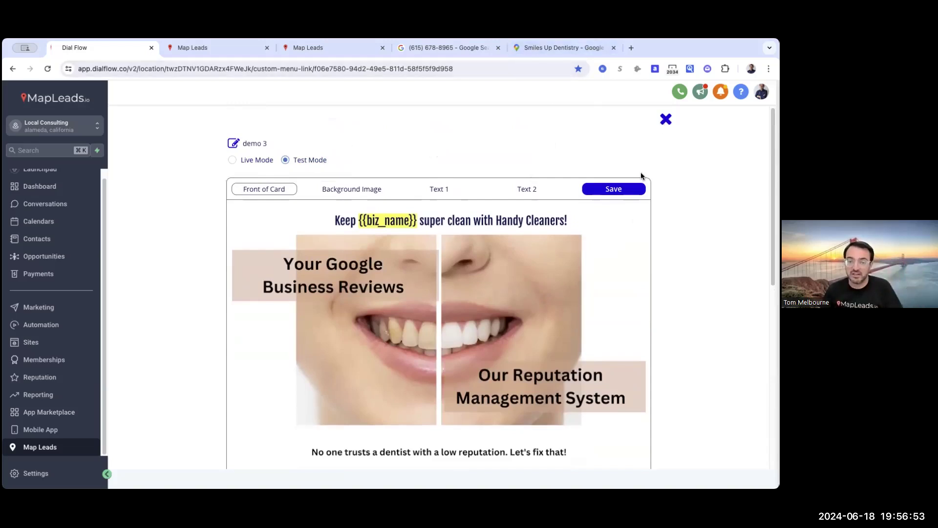
click(665, 119)
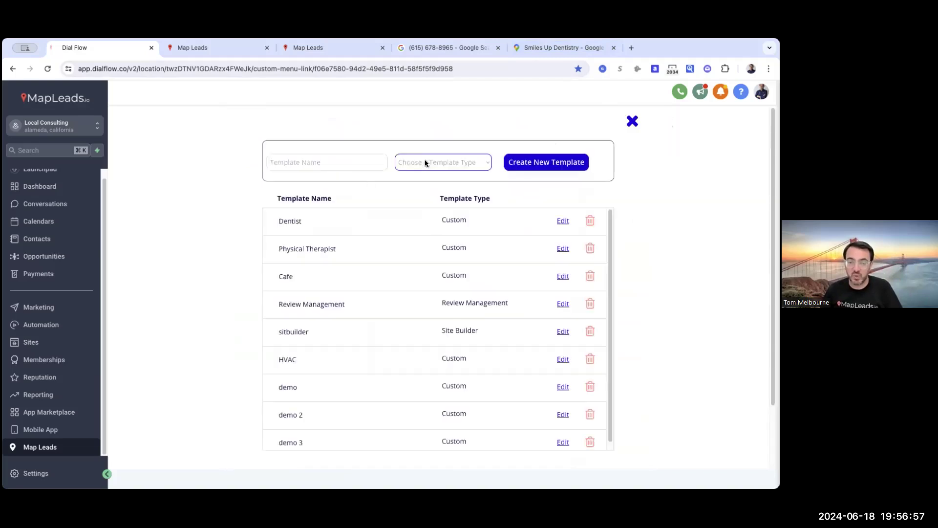
Open the Review Management template, review both card sides and the Back of Card Text 1 content, and close it without changes.
click(563, 304)
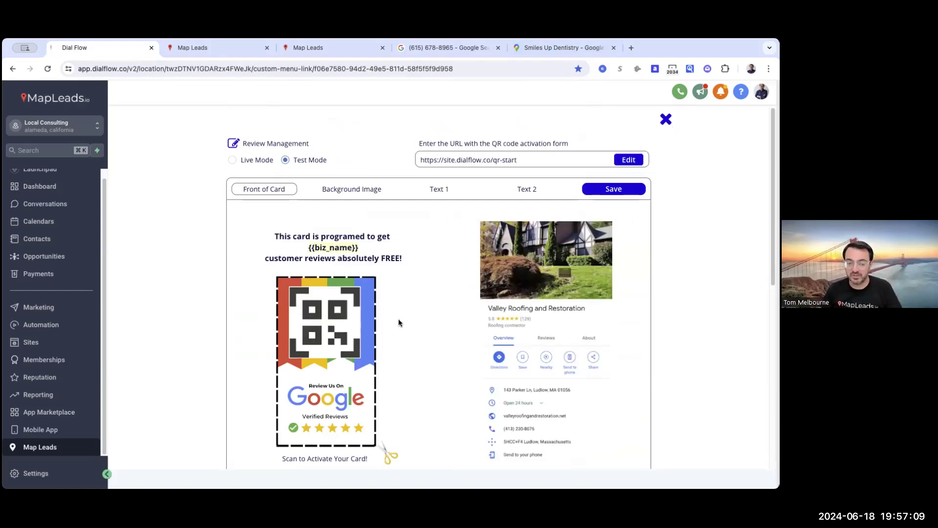
scroll(531, 298, down, 8)
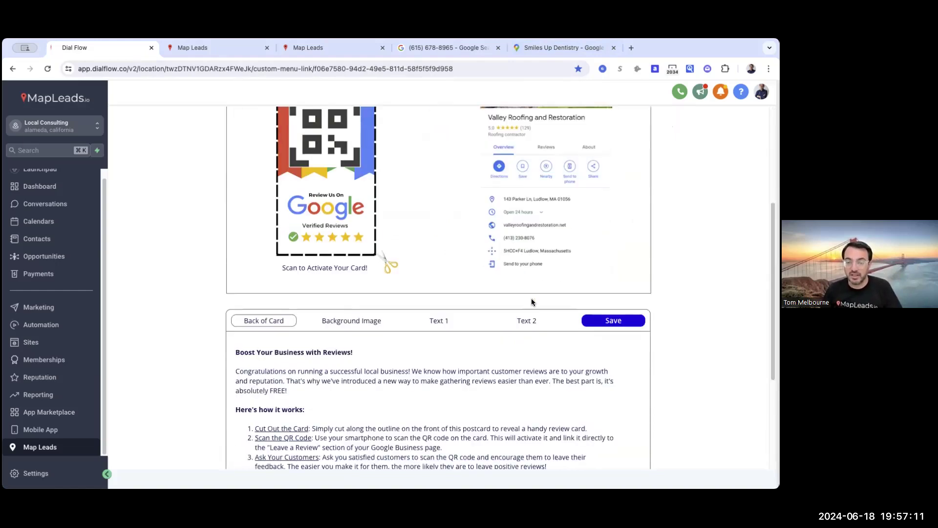
click(414, 194)
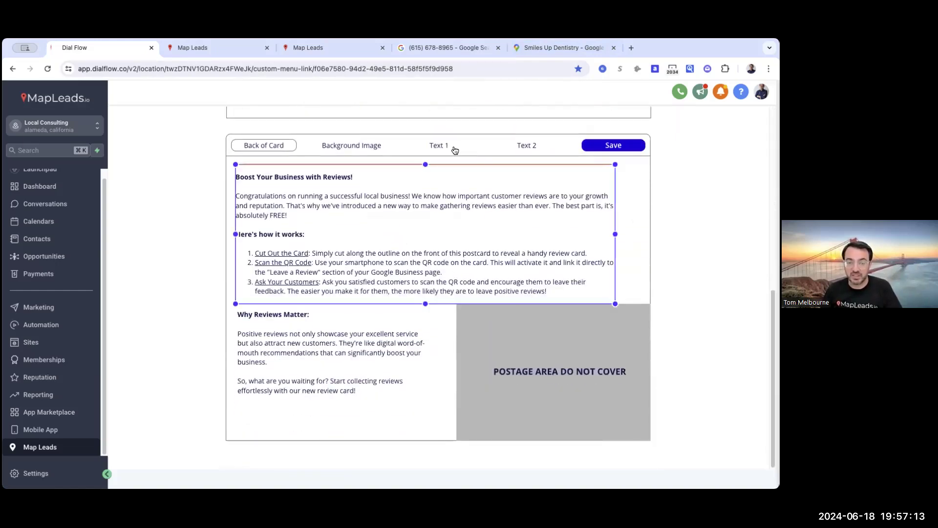
click(437, 145)
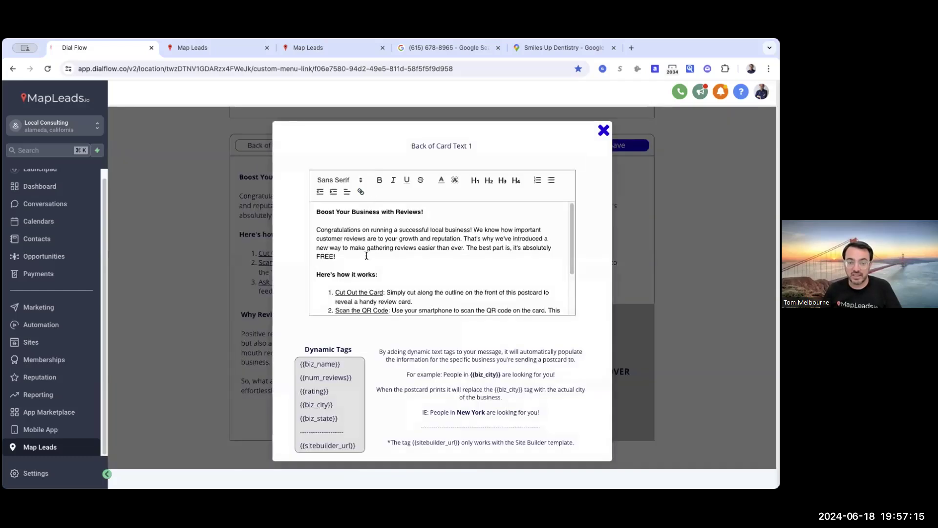
scroll(380, 251, down, 2)
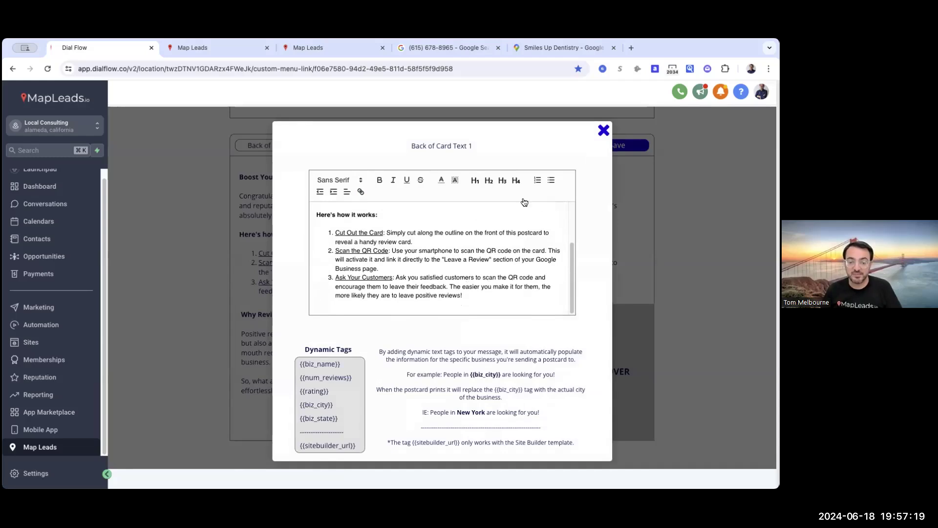
click(604, 131)
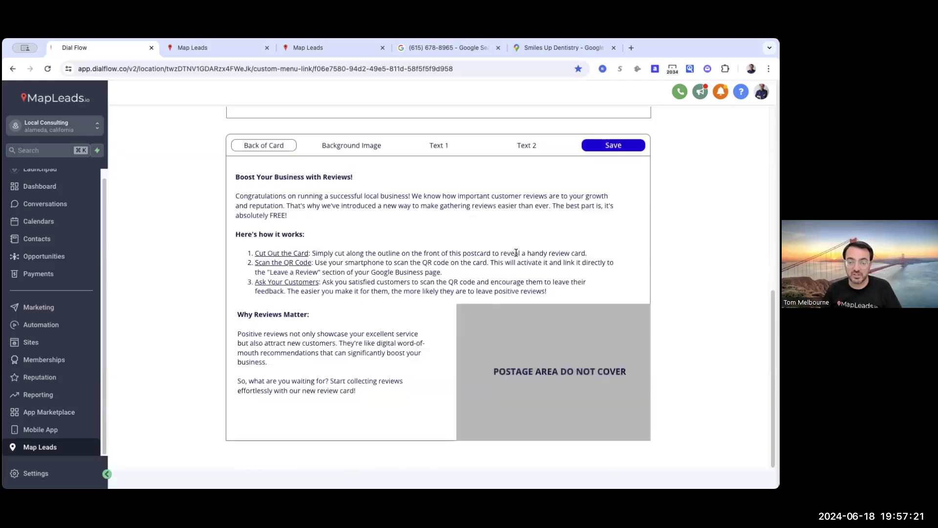
scroll(670, 210, up, 5)
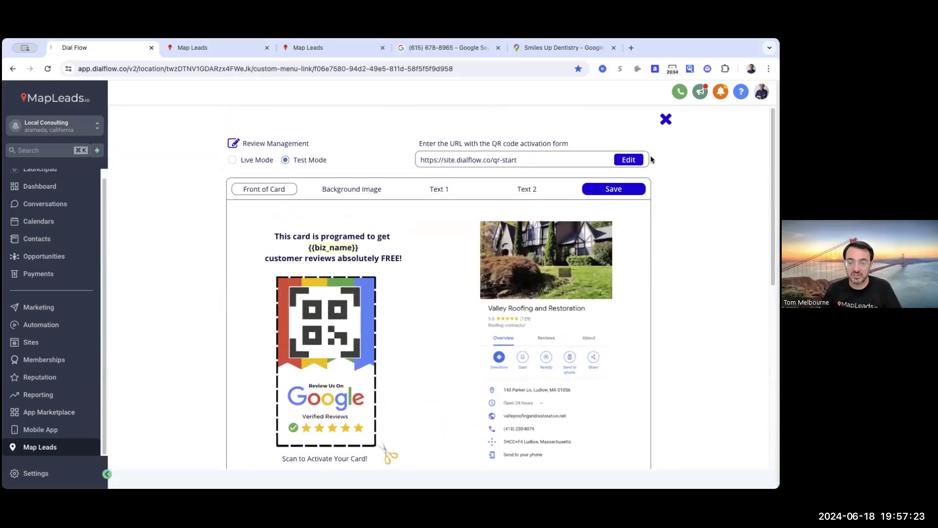
click(666, 120)
Open the "sitbuilder" Site Builder template and examine the front notice and the back layout with its website placeholder, QR code and dynamic tags.
scroll(375, 313, down, 2)
scroll(389, 343, down, 1)
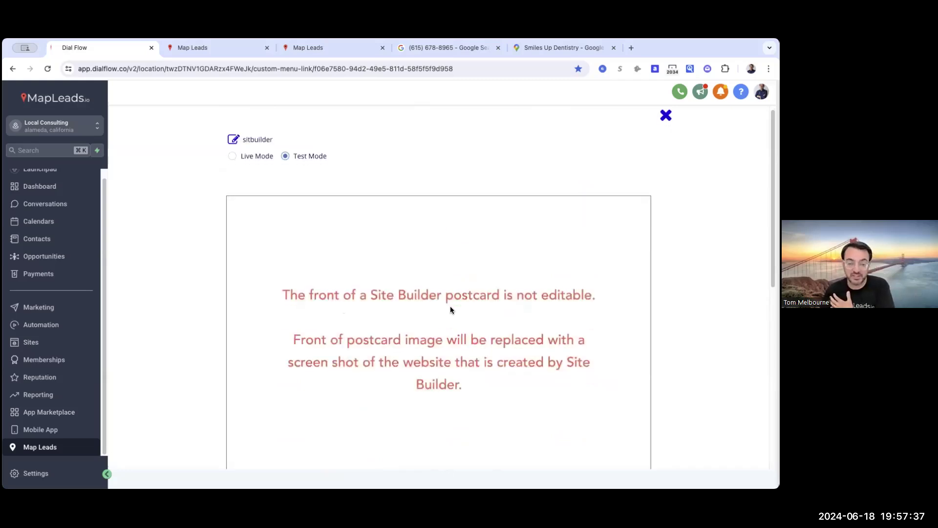
scroll(450, 306, down, 3)
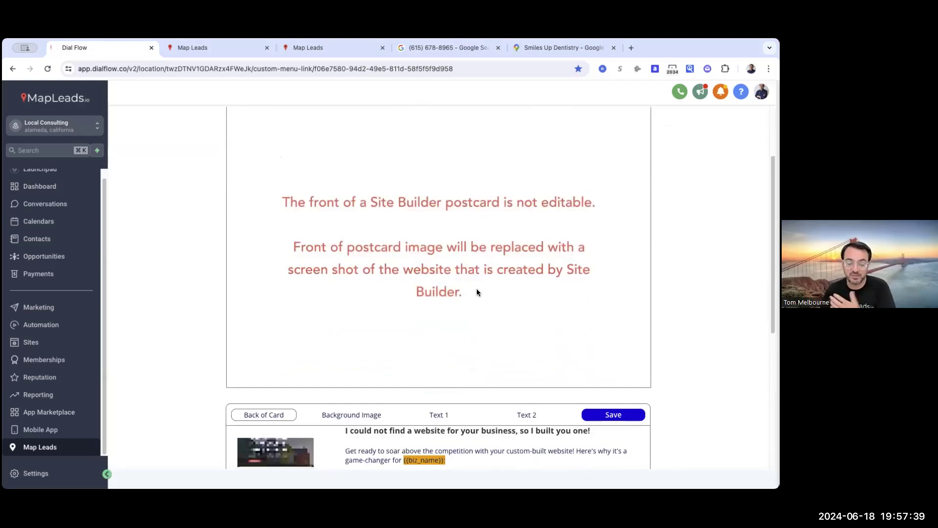
scroll(478, 290, down, 3)
scroll(481, 289, down, 3)
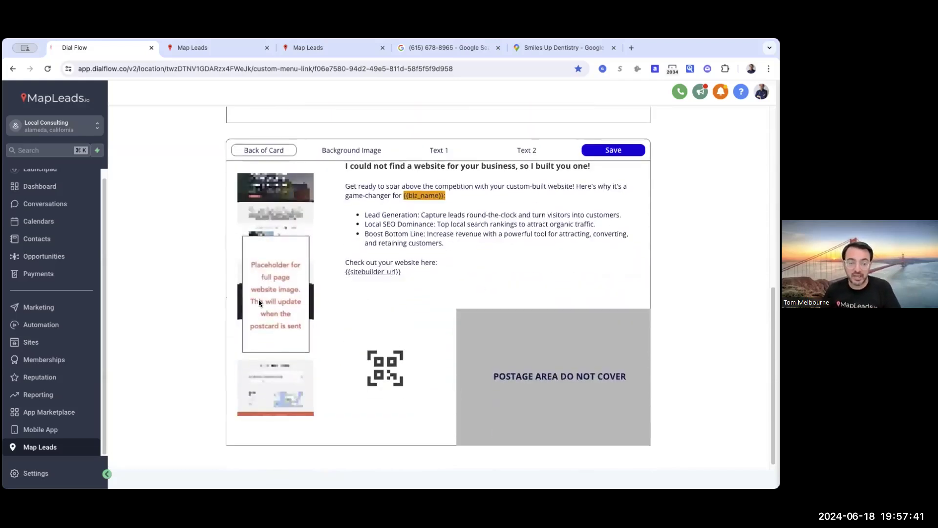
scroll(342, 323, up, 7)
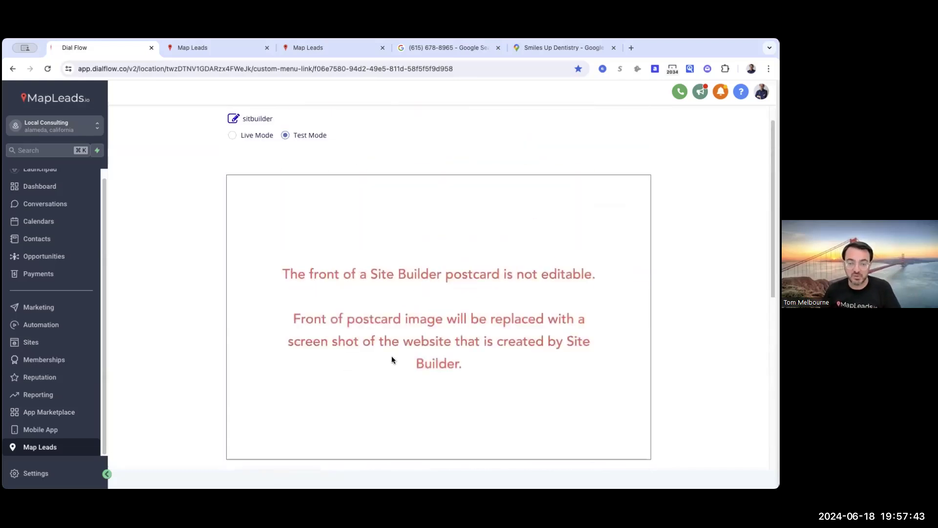
scroll(289, 207, up, 1)
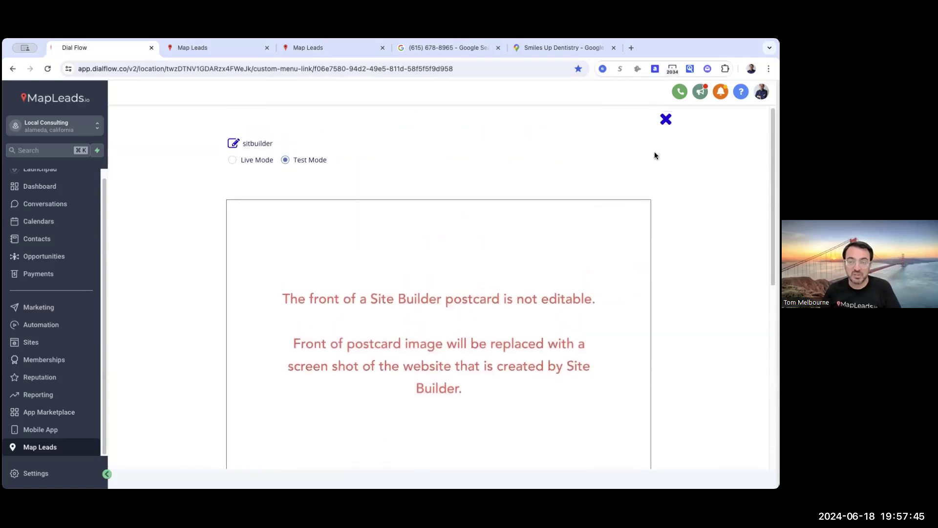
Close the Site Builder template, enrich the Smiles Up Dentistry listing to find its contact emails and social profiles, and close its details.
click(666, 120)
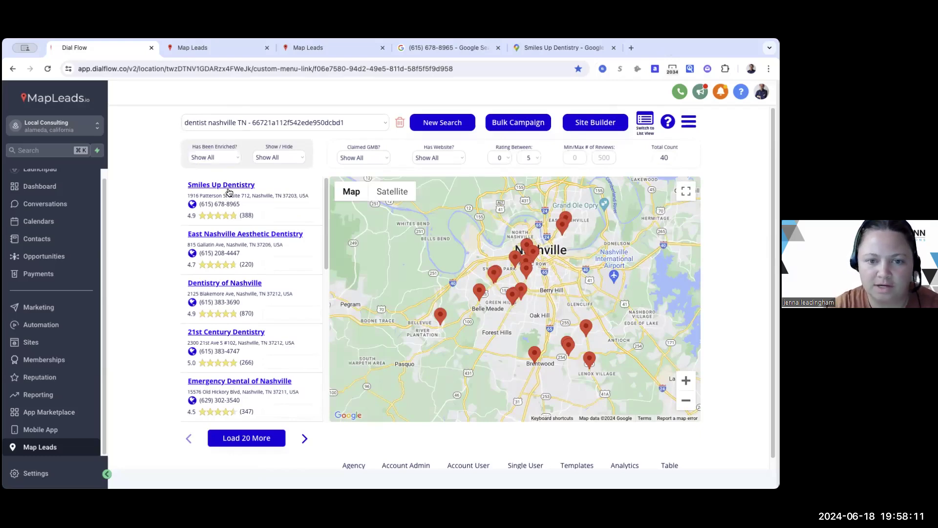
click(250, 185)
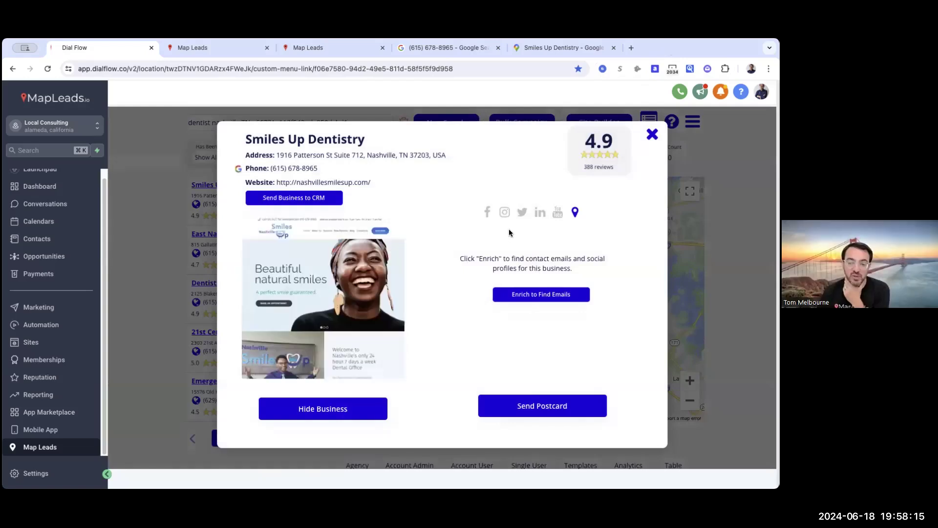
click(523, 300)
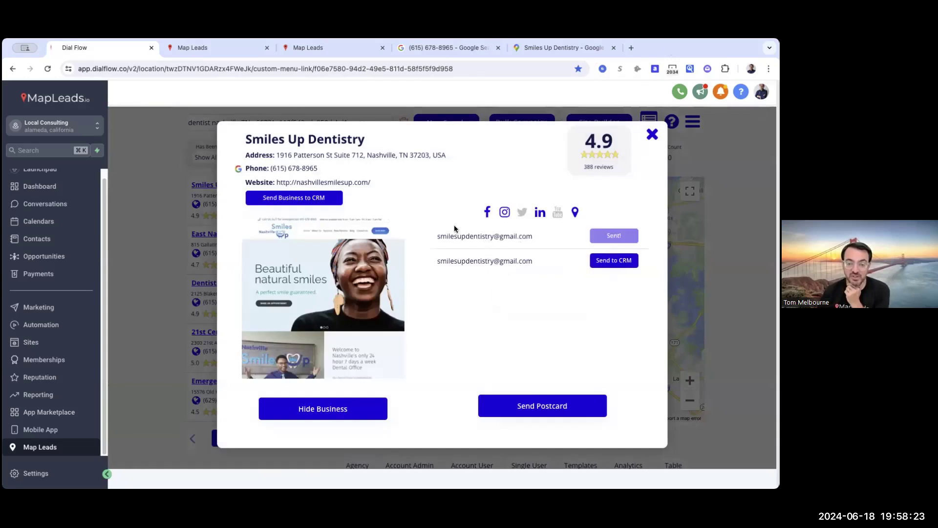
click(652, 139)
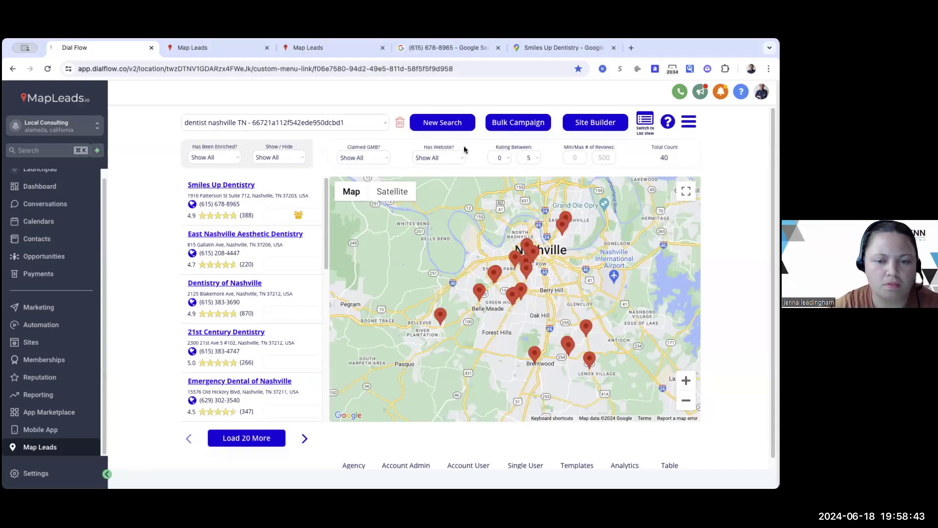
Switch the Nashville dentist results to list view, select all businesses, and clear the selection again.
click(642, 121)
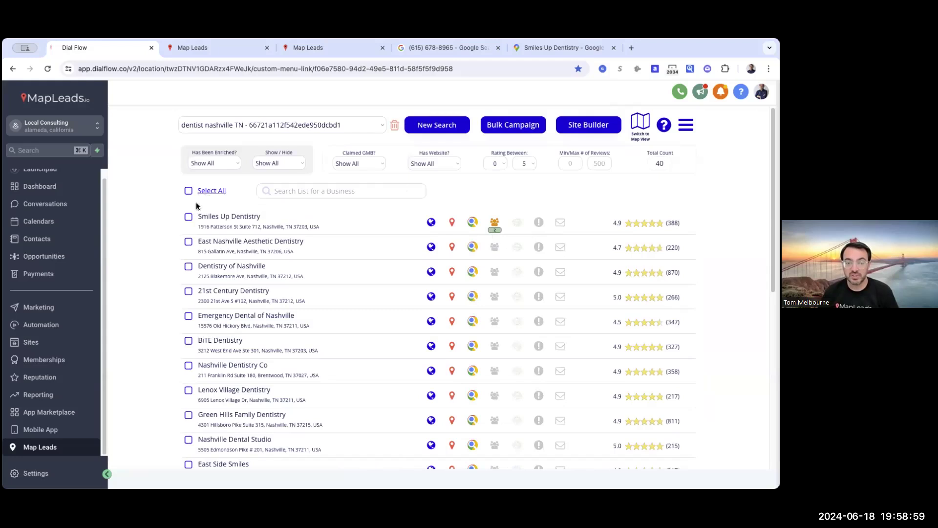
click(216, 192)
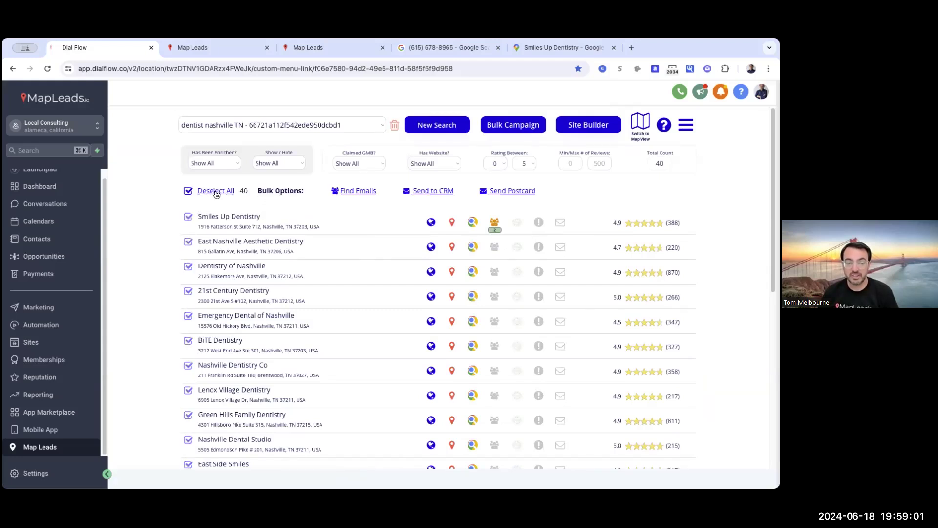
click(216, 191)
Select the businesses from East Nashville Aesthetic Dentistry through Green Hills Family Dentistry and find their emails in bulk.
click(188, 218)
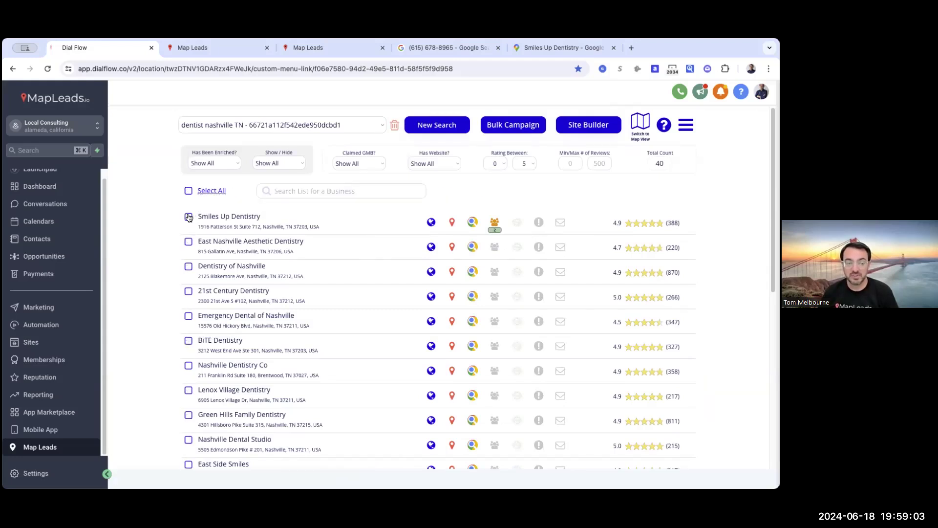
click(188, 241)
click(189, 266)
click(188, 292)
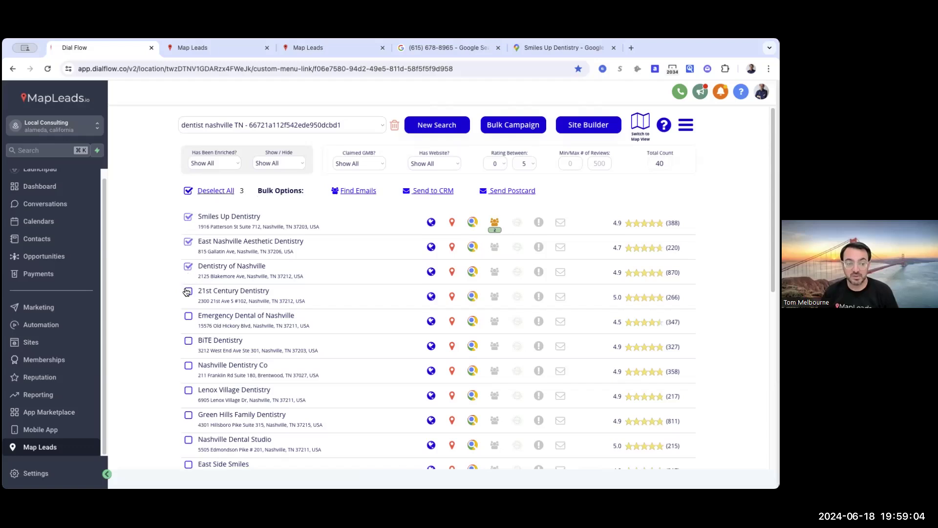
click(188, 316)
click(188, 365)
click(188, 390)
click(189, 415)
click(188, 217)
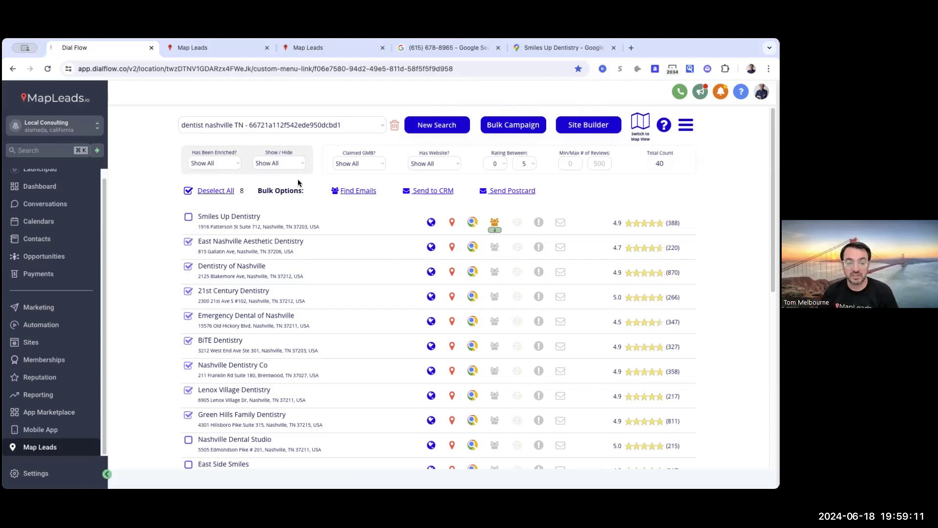
click(353, 194)
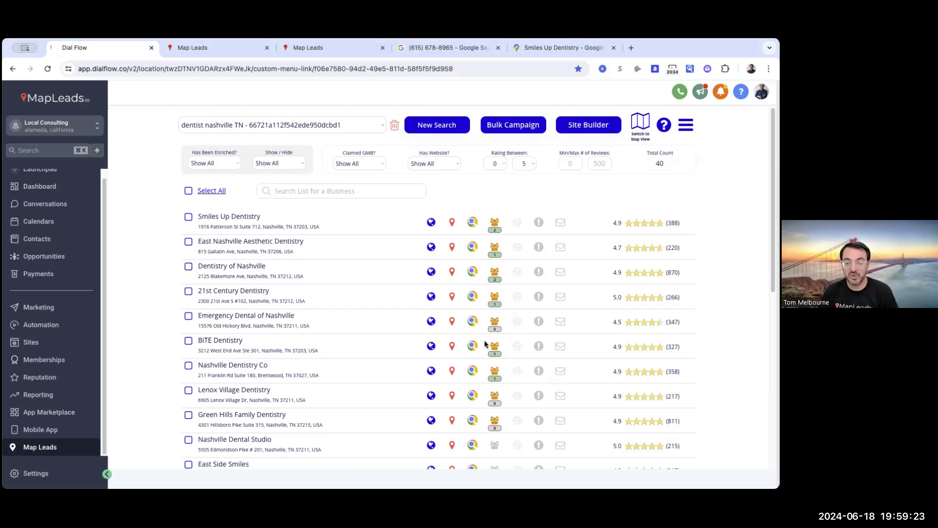
Send all found Dentistry of Nashville emails to the CRM with the tags "campaign tag" and "chicago il", and close the email list.
click(496, 273)
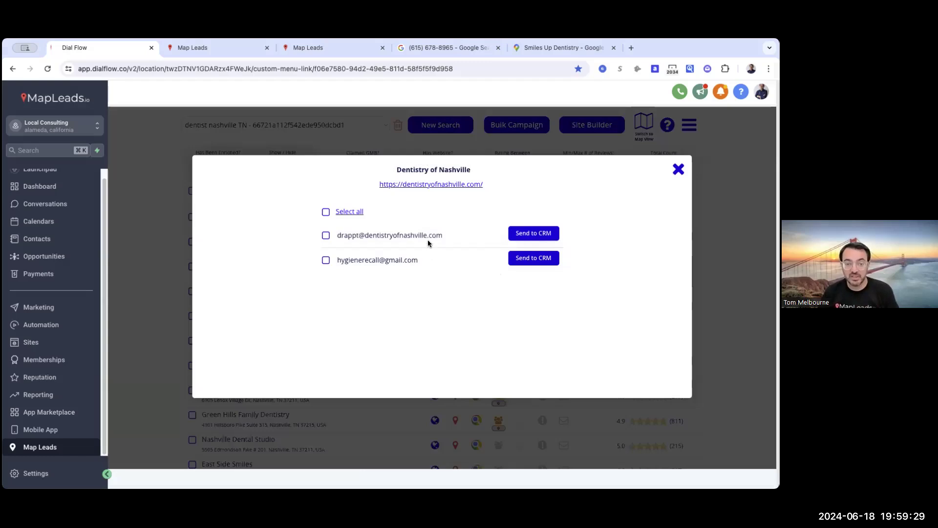
click(341, 213)
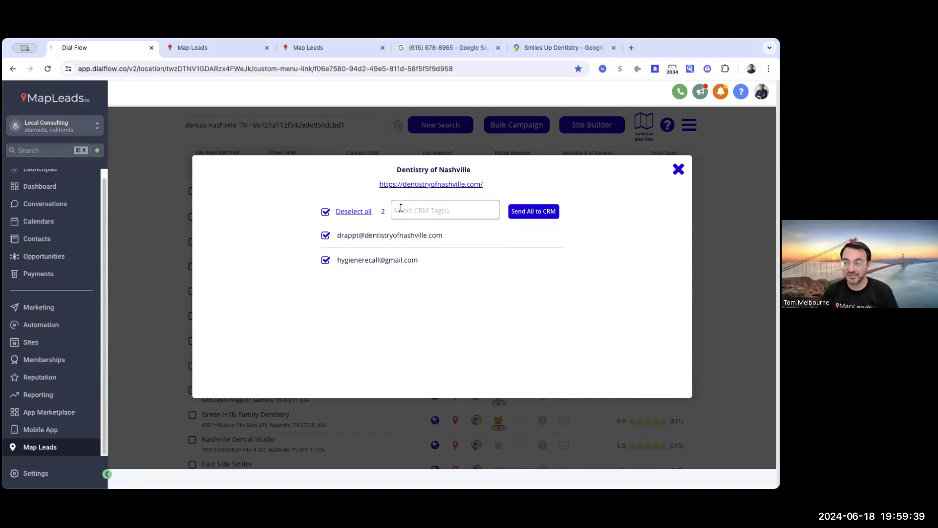
click(401, 207)
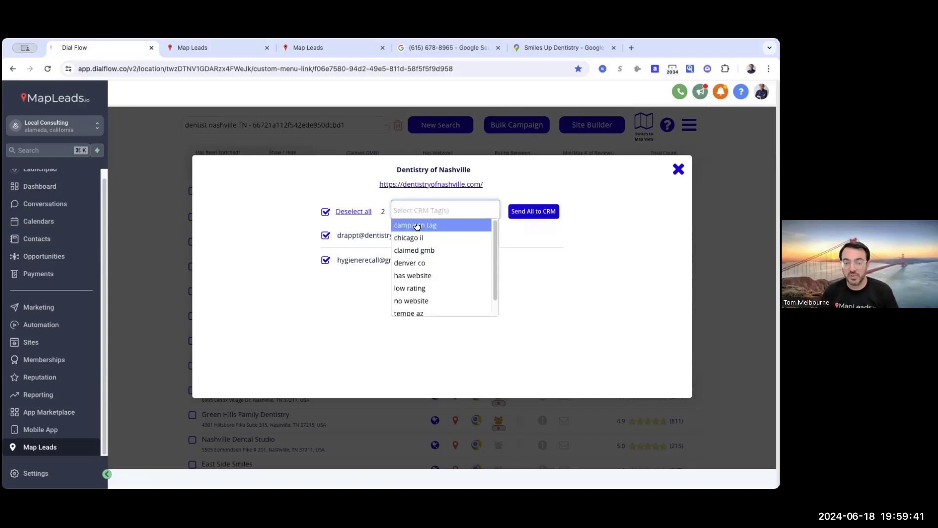
click(419, 225)
click(459, 208)
click(438, 235)
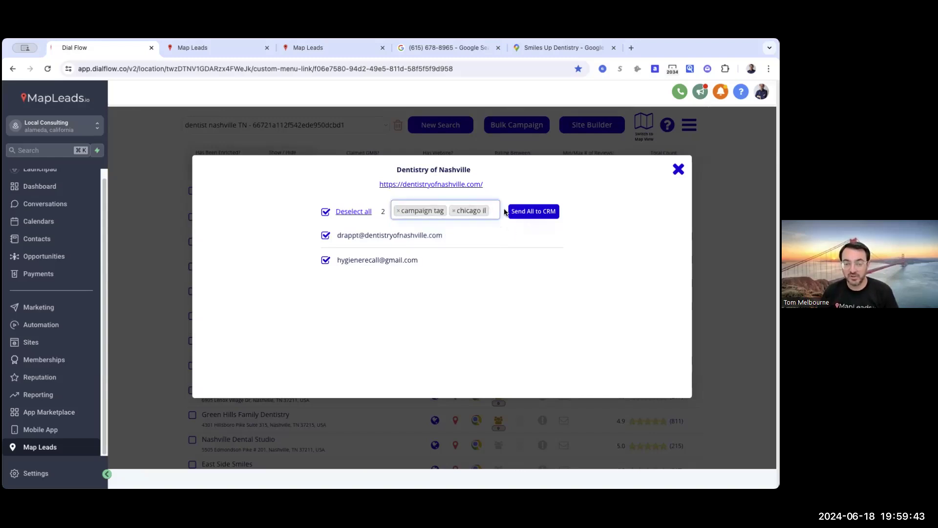
click(529, 212)
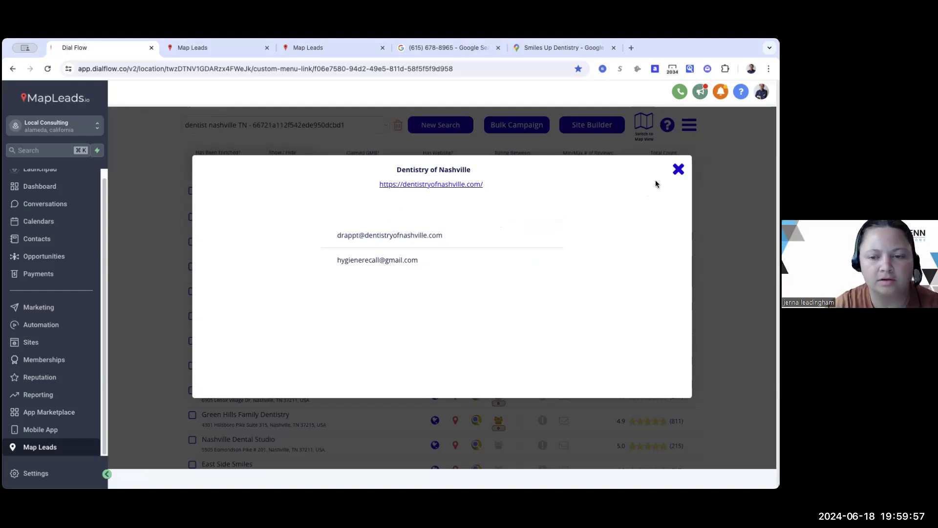
click(679, 170)
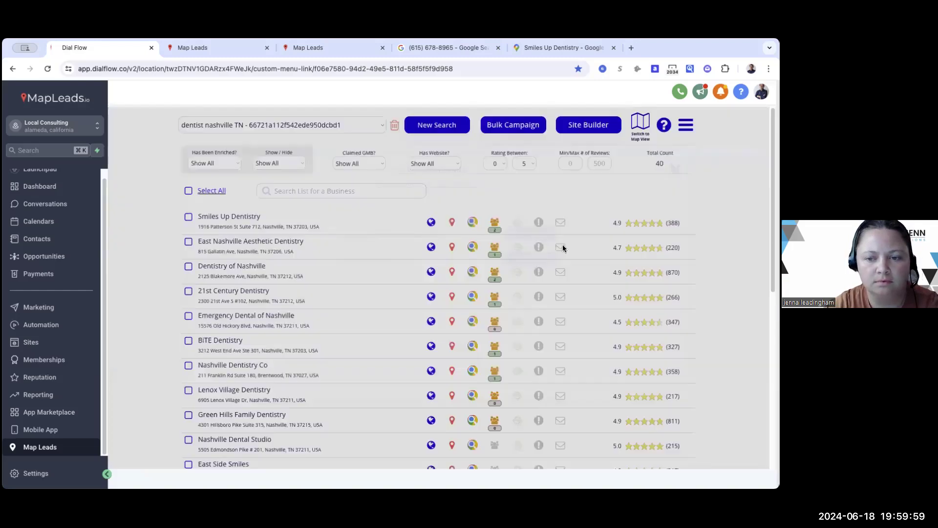
Open the East Nashville Aesthetic Dentistry emails, review the available CRM tags for its contact, and close without sending.
click(496, 250)
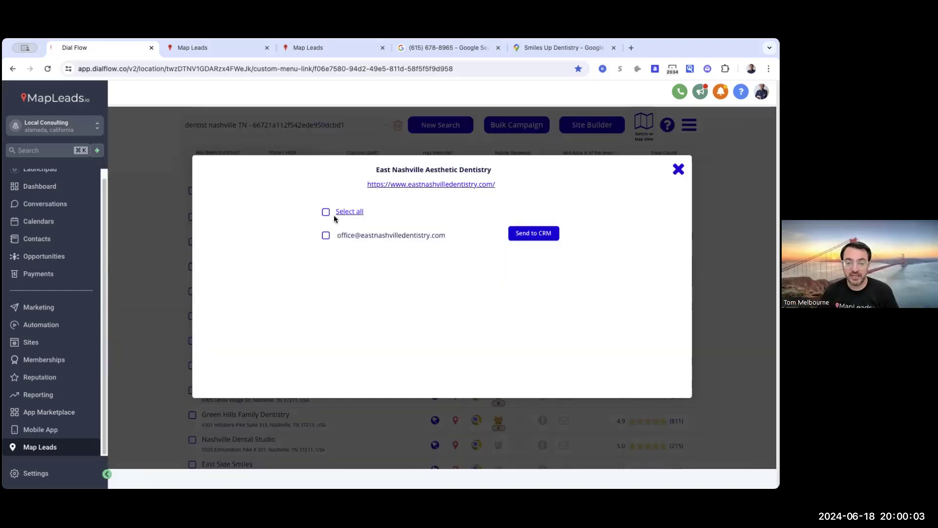
click(411, 211)
scroll(435, 277, down, 1)
scroll(438, 278, up, 1)
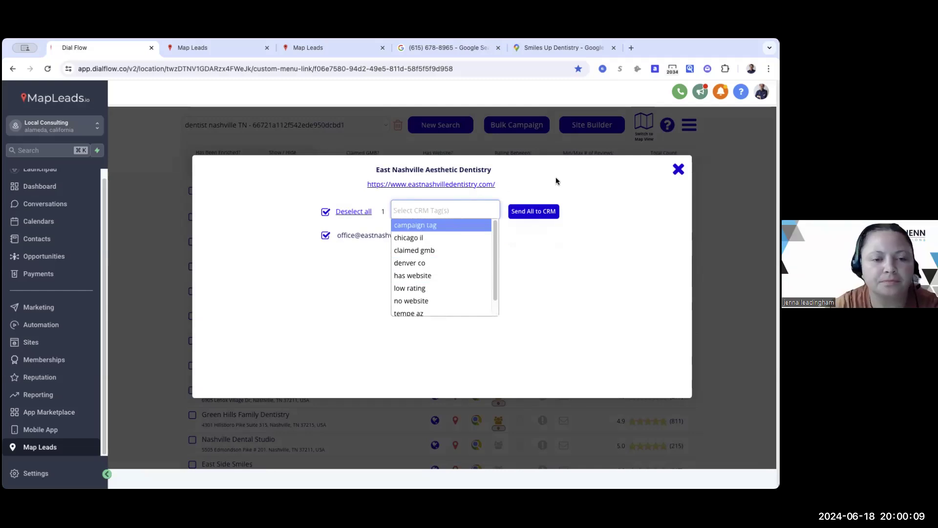
click(678, 169)
click(677, 169)
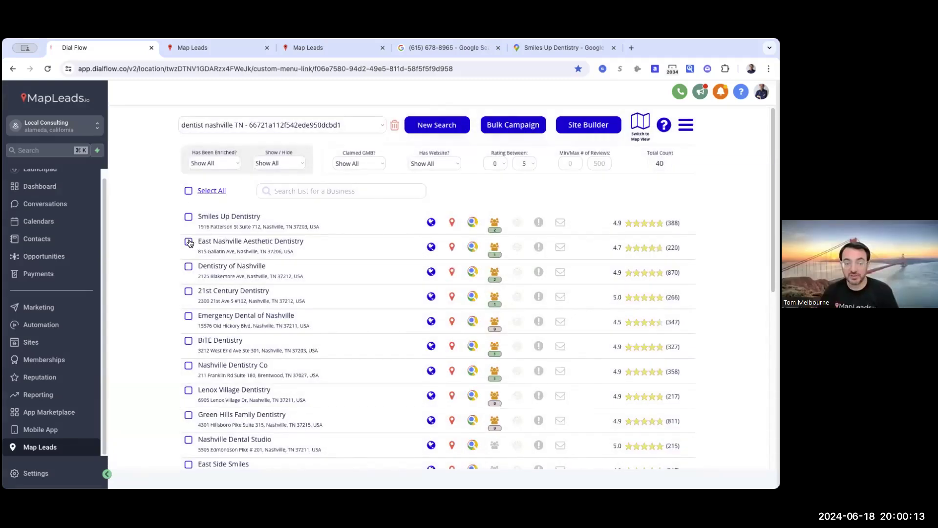
Select every business in the list and open the bulk send to CRM options.
click(188, 217)
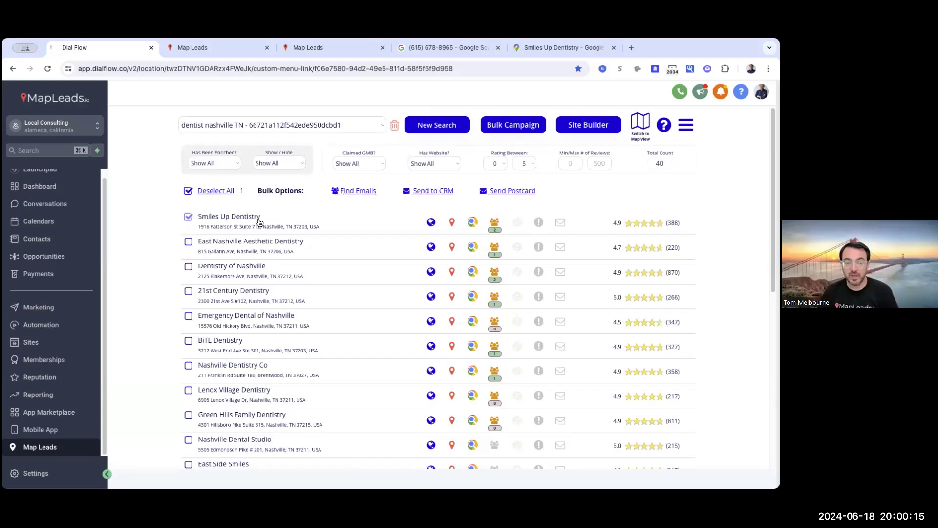
click(217, 191)
click(215, 191)
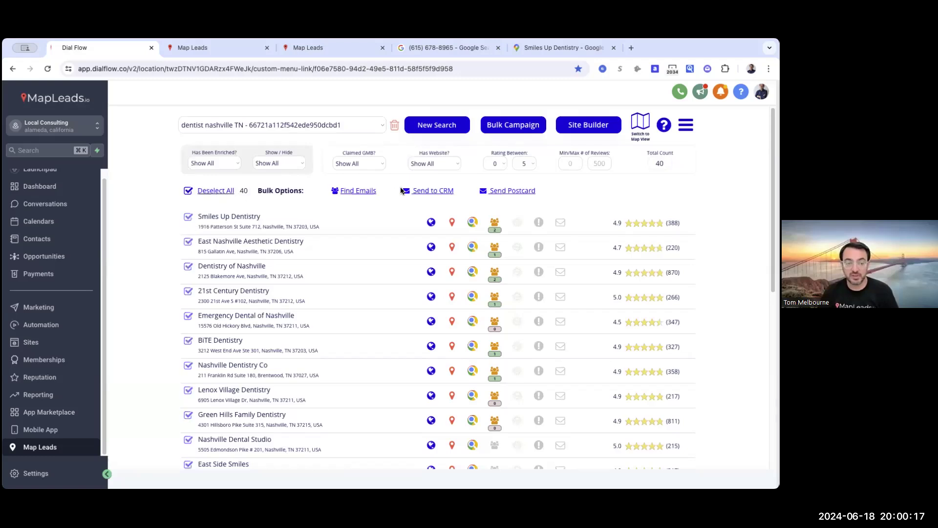
click(428, 191)
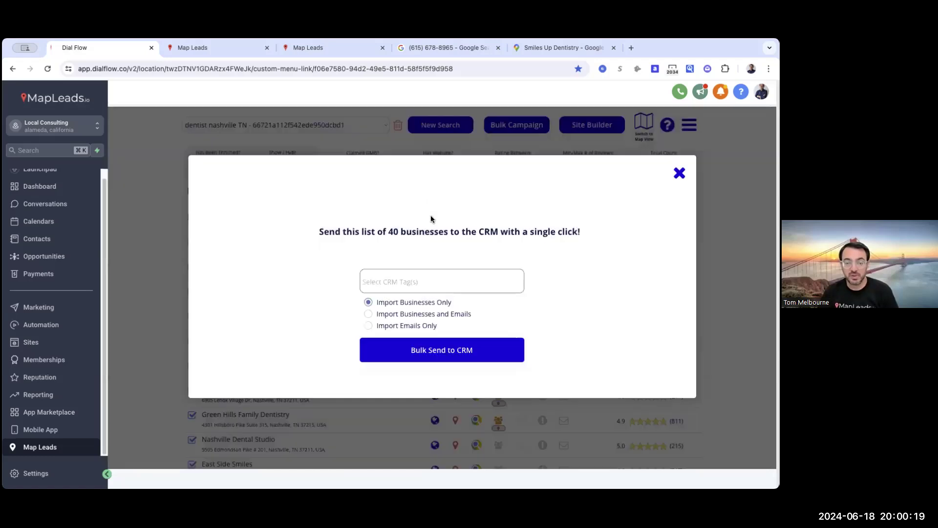
Add the "chicago il" tag to the bulk CRM send, try Import Businesses and Emails and Import Emails Only, and close without sending.
drag(372, 231, 612, 228)
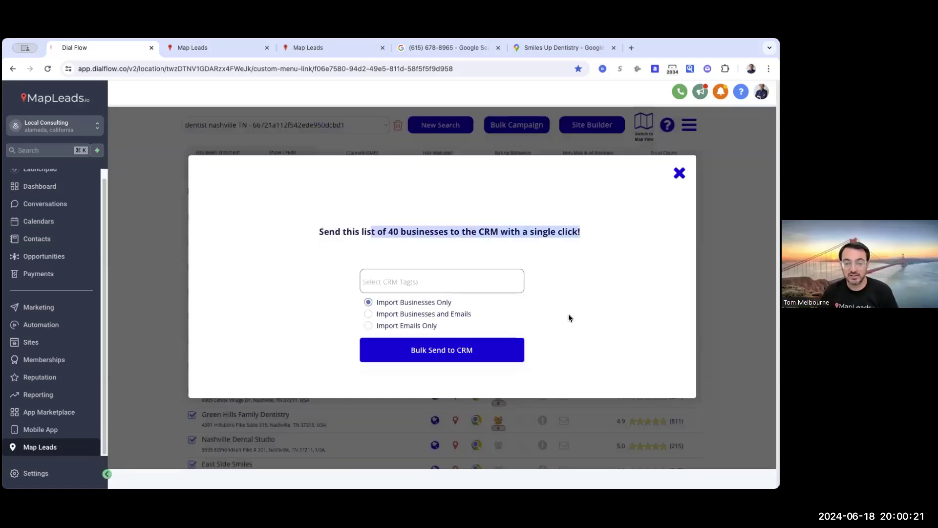
click(413, 281)
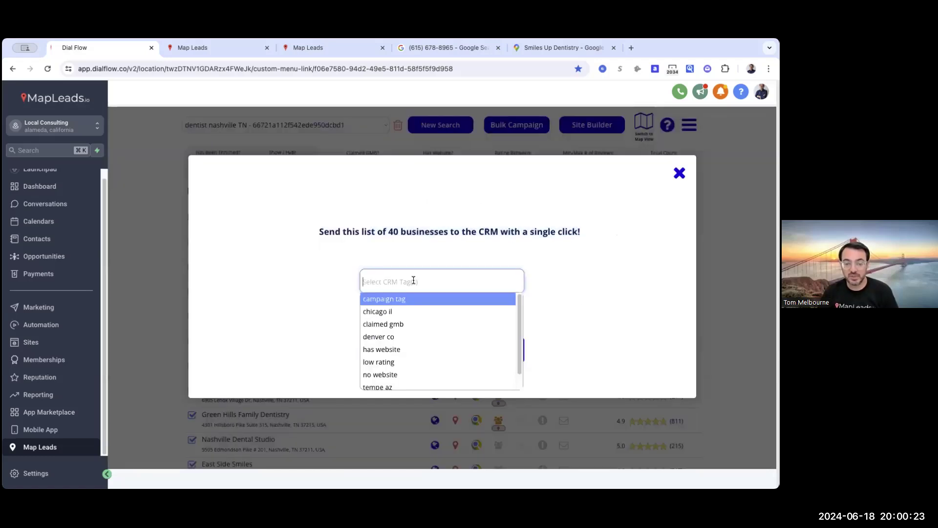
click(392, 310)
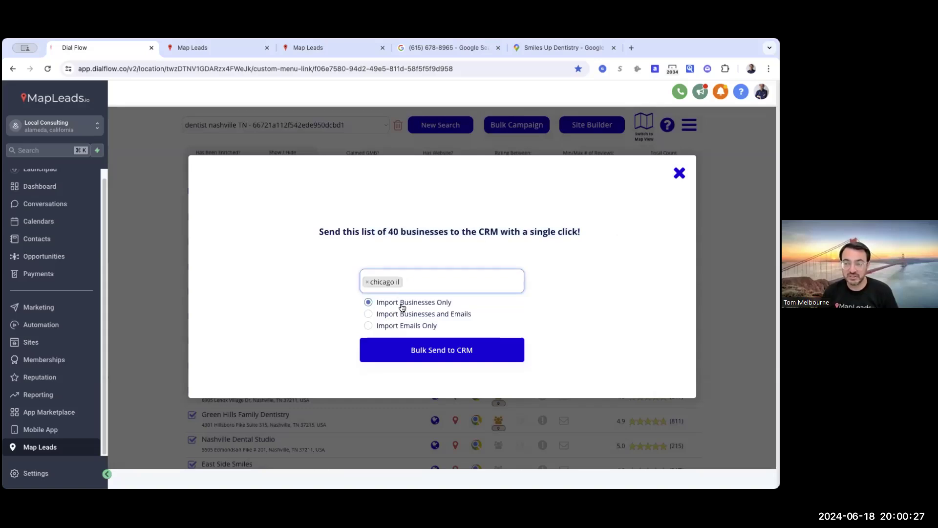
click(384, 315)
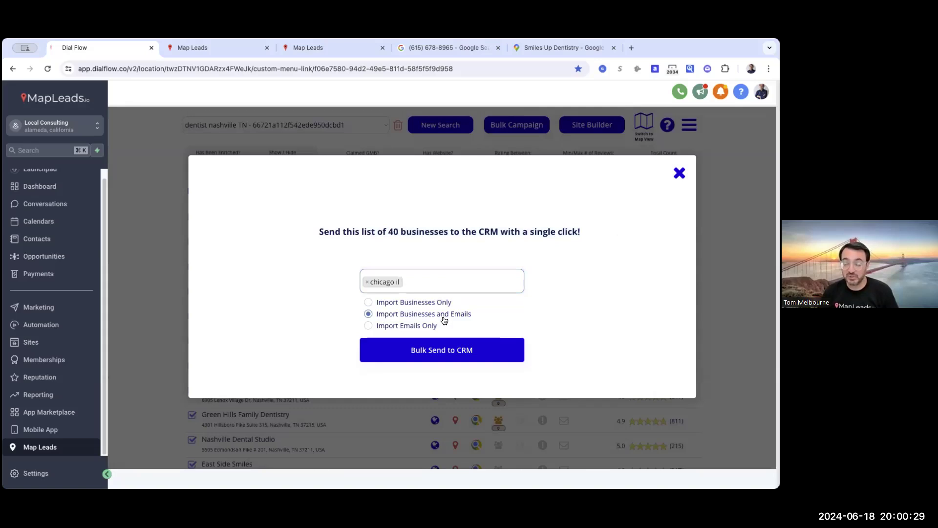
click(405, 327)
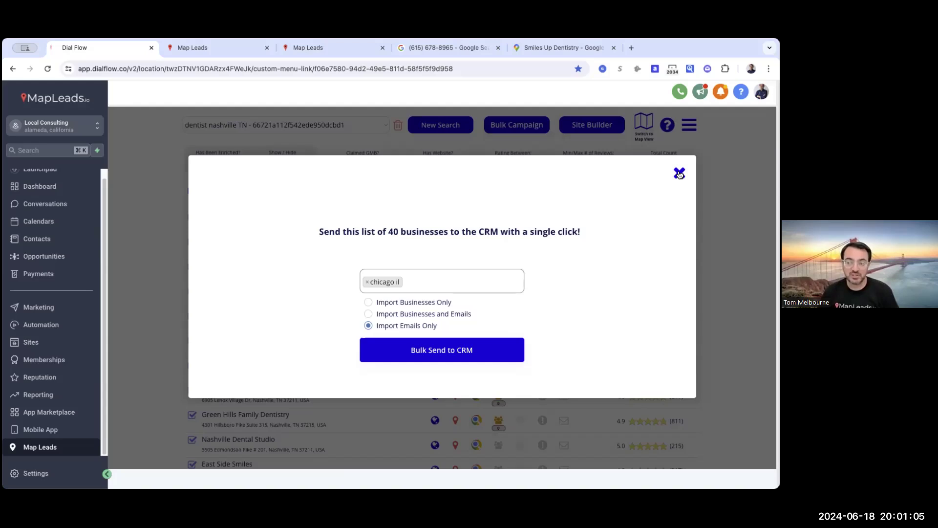
click(680, 174)
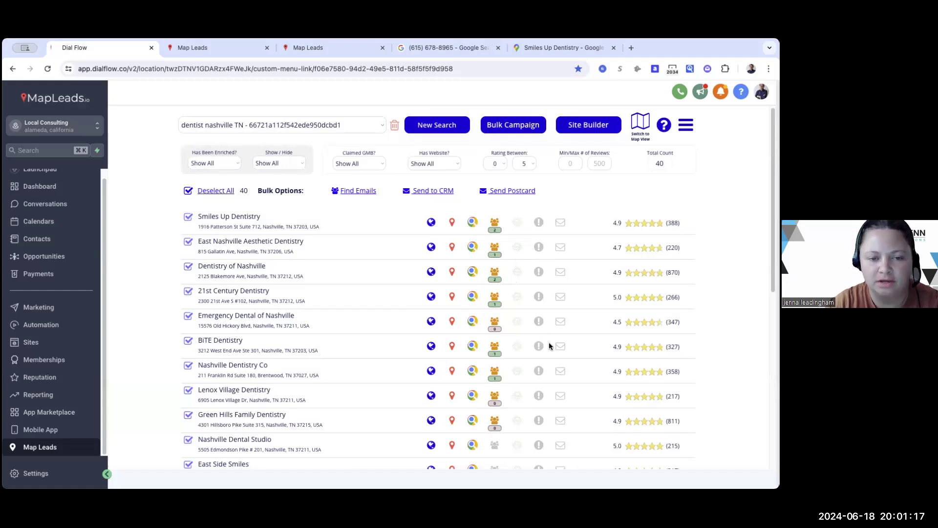
Open the bulk postcard confirmation for all selected businesses, review its credit terms, and close it without sending.
scroll(549, 345, down, 1)
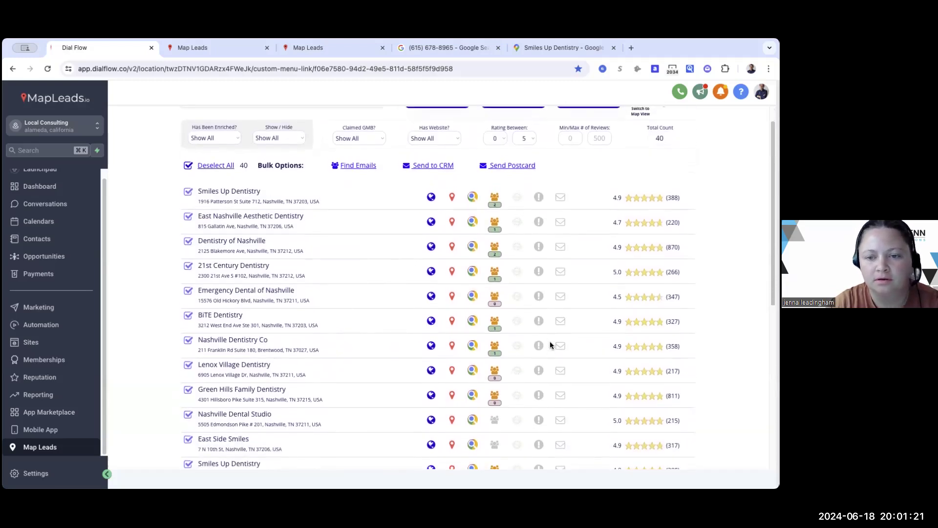
scroll(550, 342, up, 1)
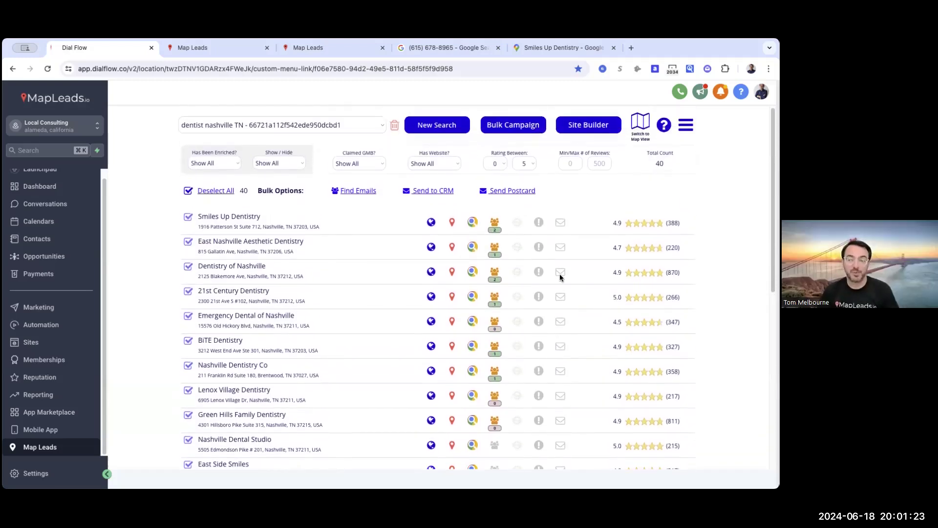
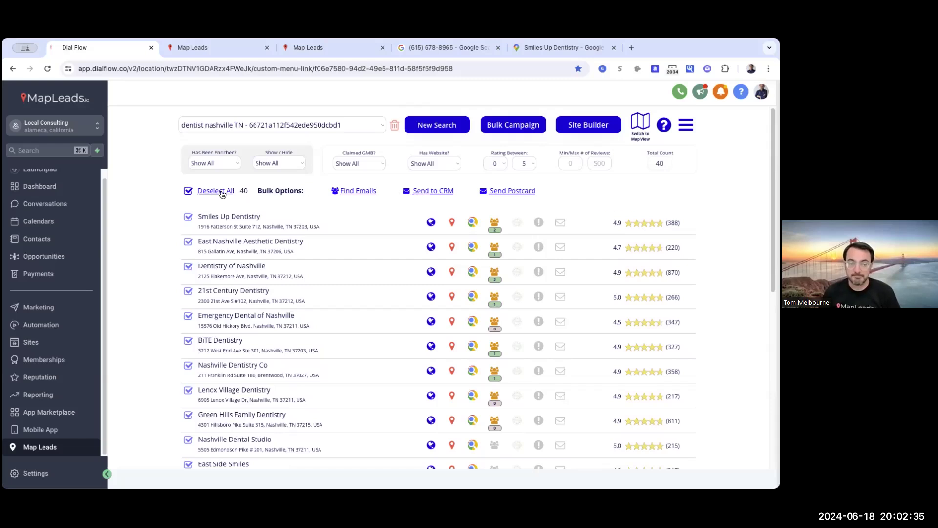
click(513, 190)
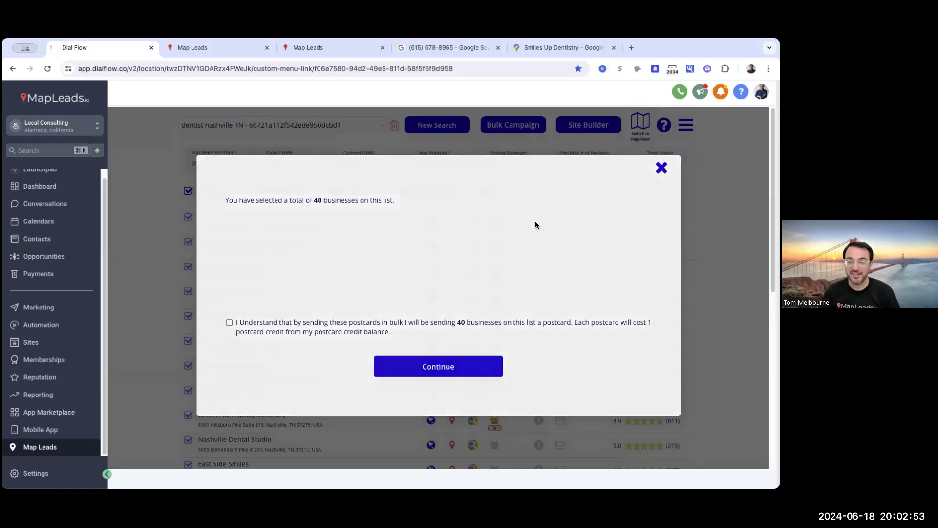
click(665, 168)
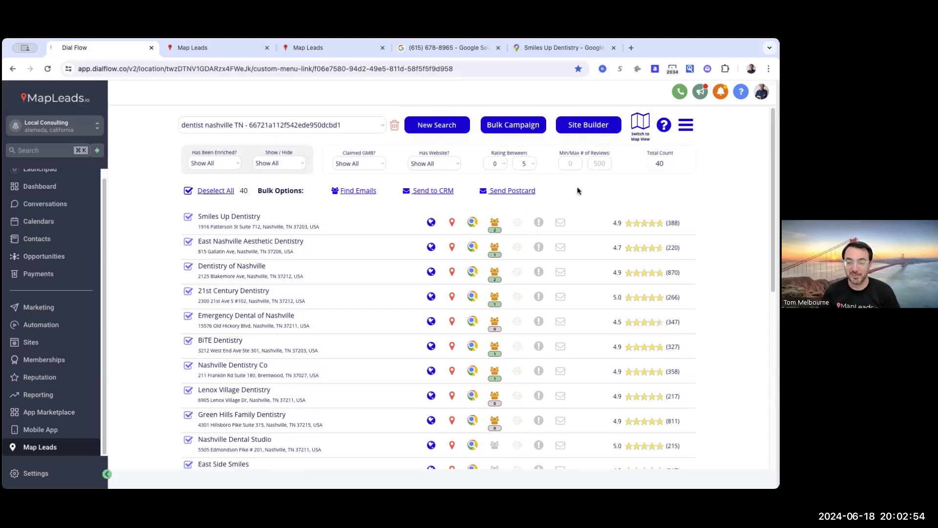
Open Site Builder and examine how many businesses need a website in the "roofer - trenton, nj" search.
click(593, 127)
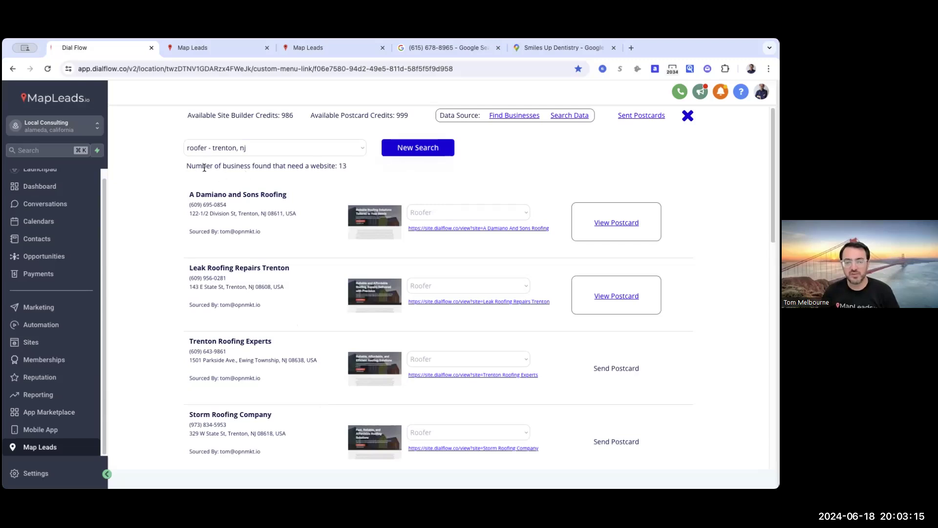
drag(202, 166, 359, 167)
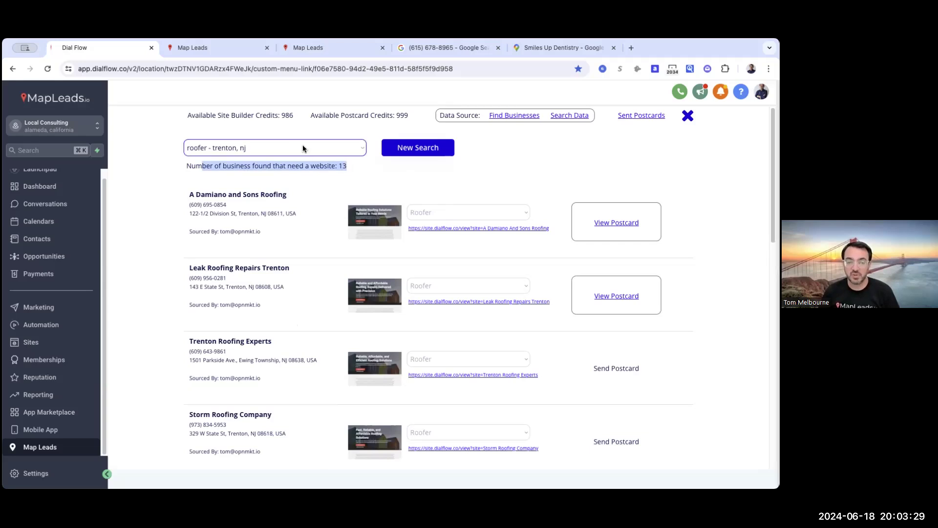
Build a site for Yerick Luis Construction LLC using the Roofer template.
scroll(308, 337, down, 5)
scroll(306, 343, up, 5)
scroll(307, 343, down, 6)
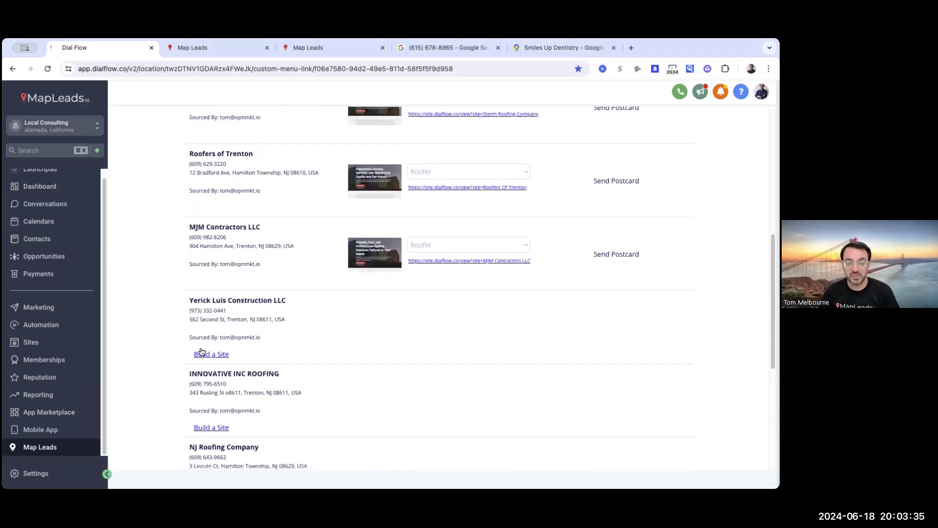
click(208, 354)
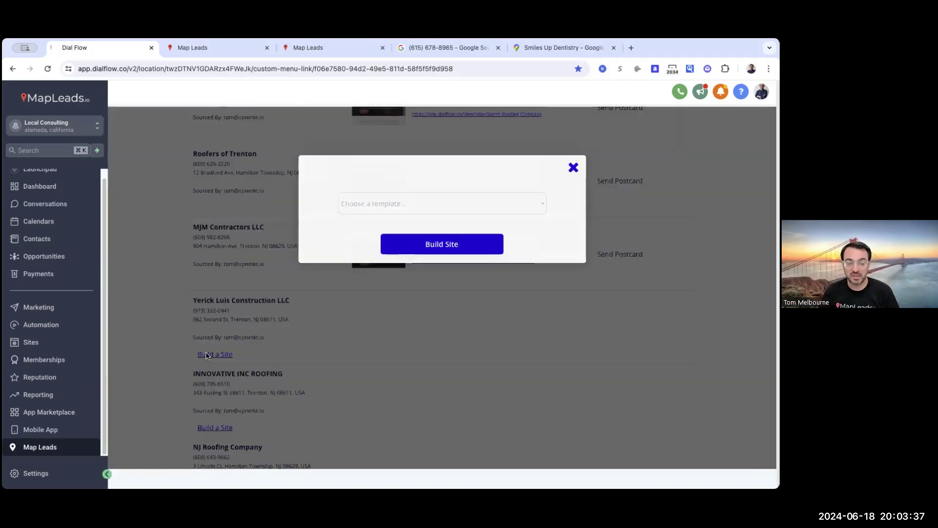
click(369, 204)
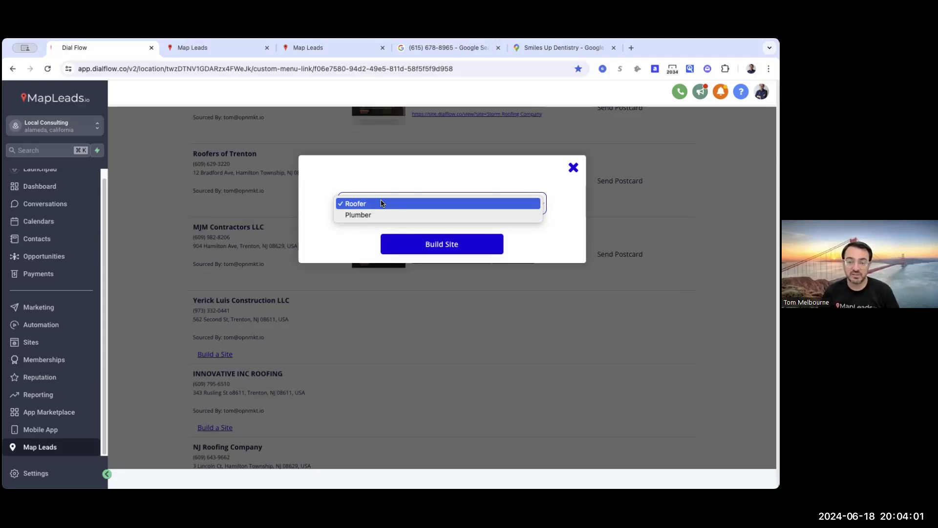
click(382, 204)
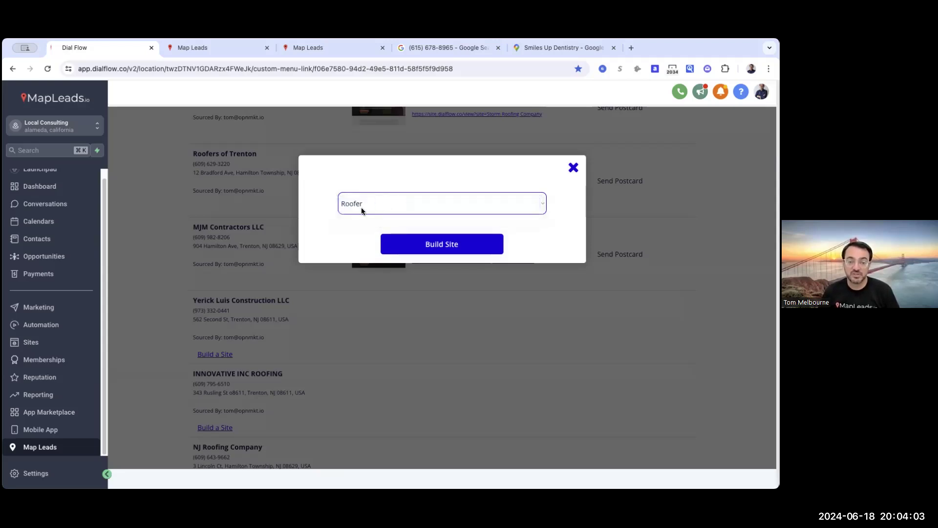
click(362, 206)
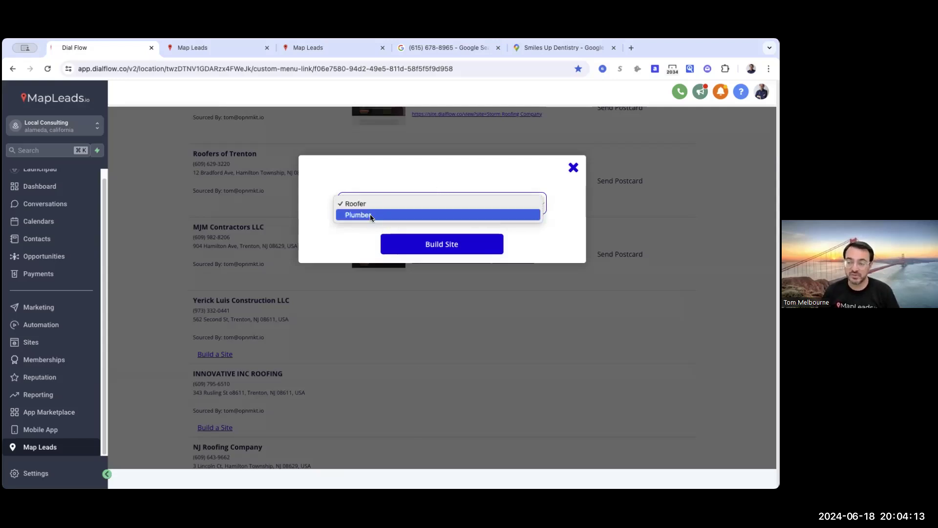
click(435, 246)
click(433, 248)
click(211, 354)
drag(255, 300, 185, 302)
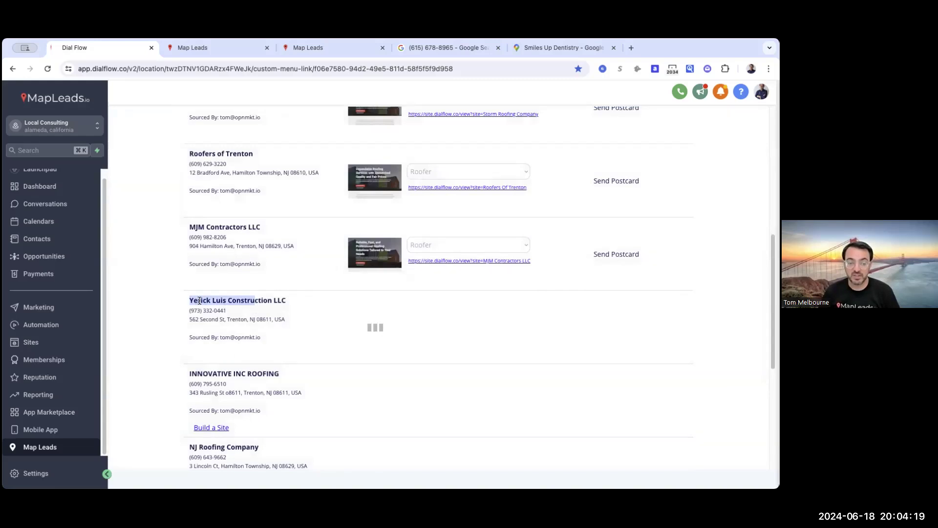
Open the generated site for A Damiano and Sons Roofing and examine its headline and company introduction.
scroll(424, 389, up, 10)
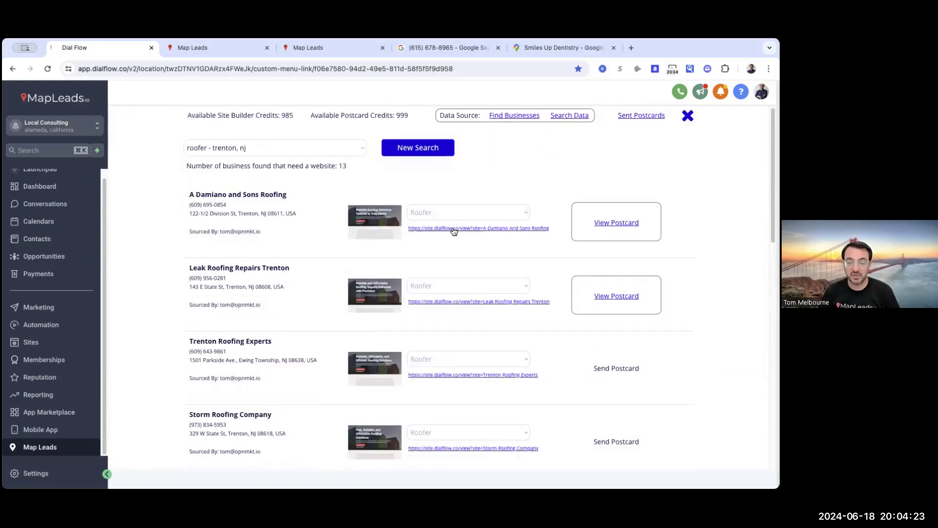
click(454, 229)
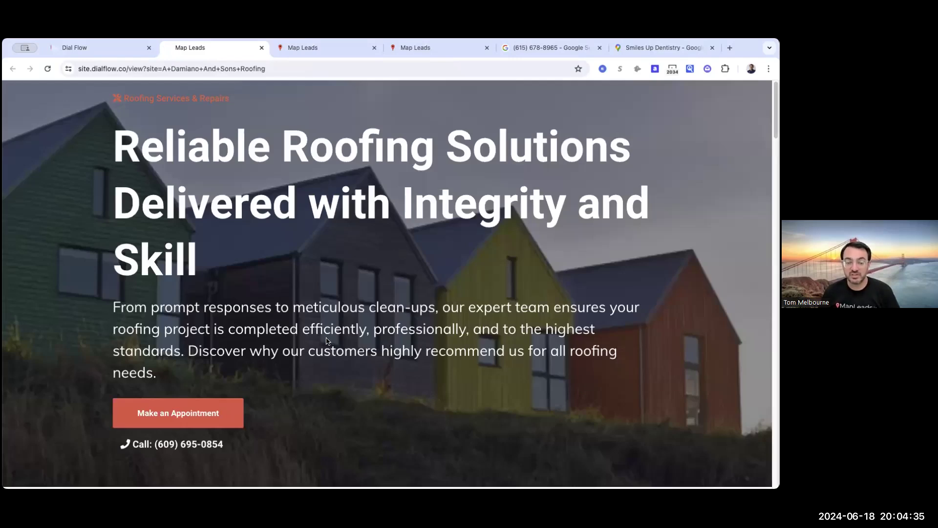
scroll(251, 312, down, 1)
drag(304, 283, 610, 292)
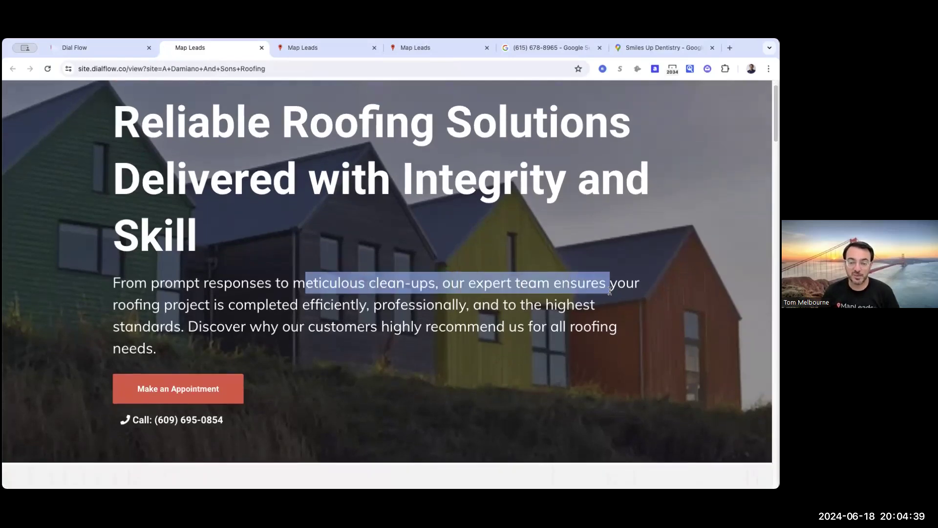
scroll(497, 348, down, 6)
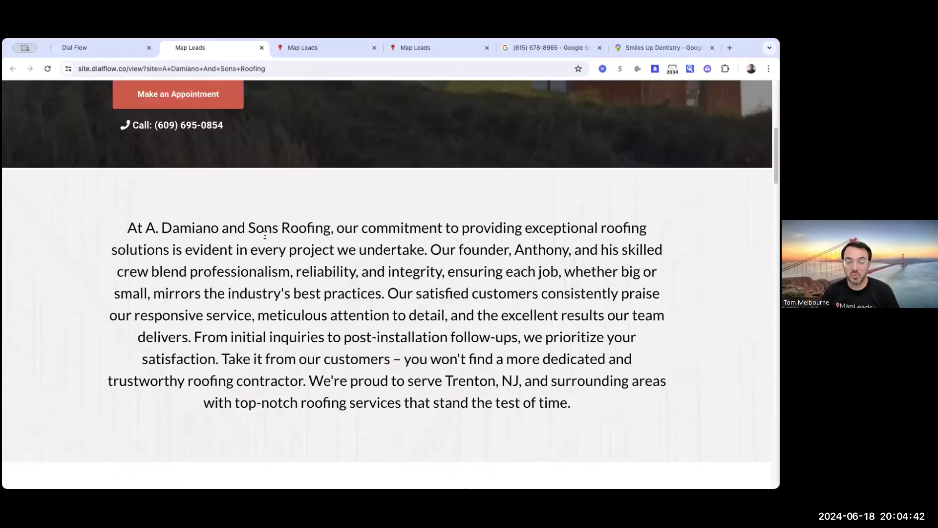
drag(179, 223, 574, 328)
scroll(498, 284, down, 1)
drag(472, 231, 611, 296)
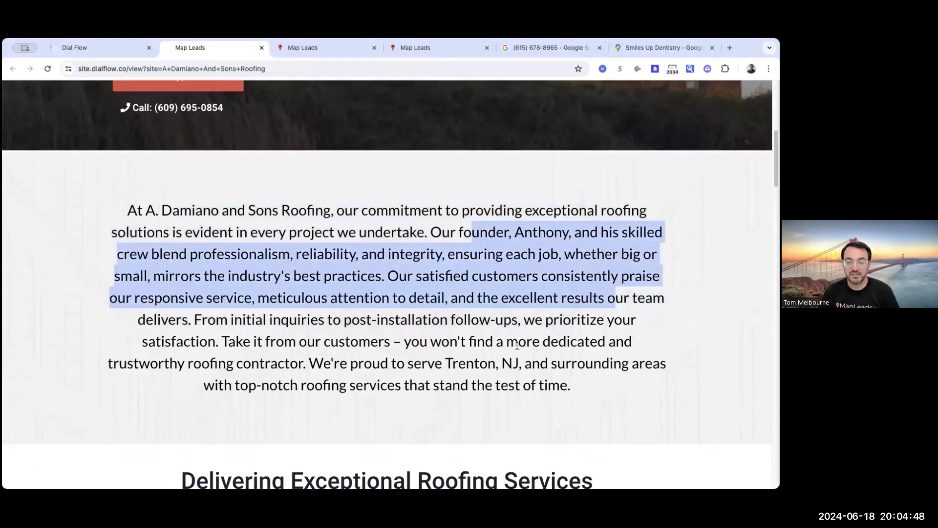
scroll(515, 348, down, 3)
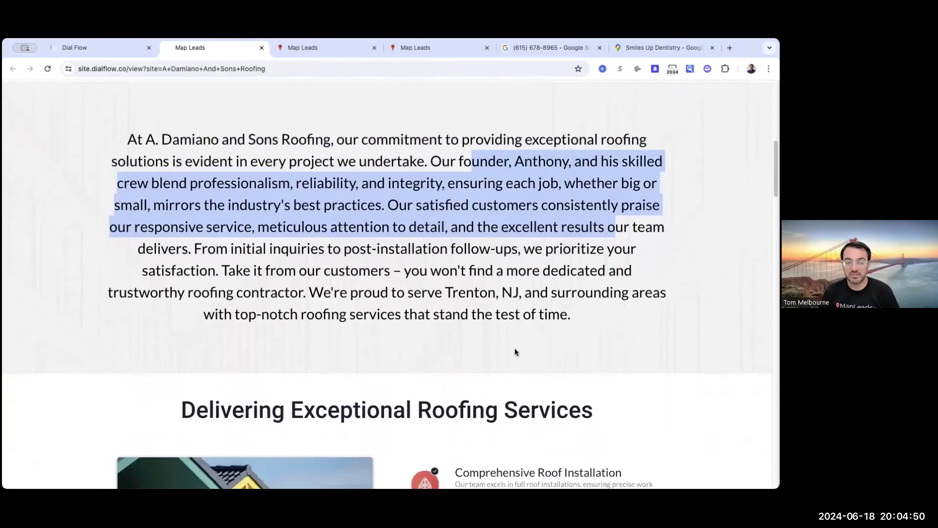
scroll(515, 352, down, 2)
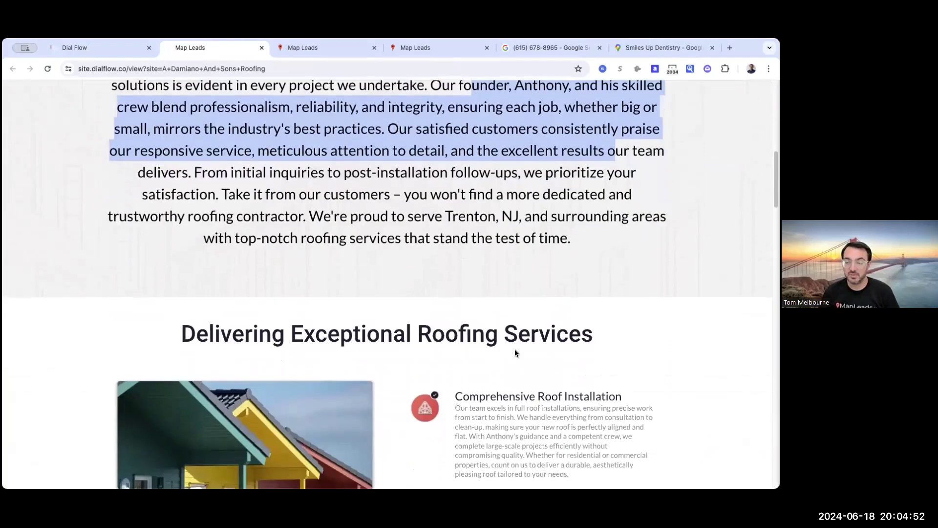
Examine the service descriptions under Delivering Exceptional Roofing Services on the generated site.
scroll(514, 351, down, 4)
drag(462, 290, 585, 362)
scroll(584, 362, down, 3)
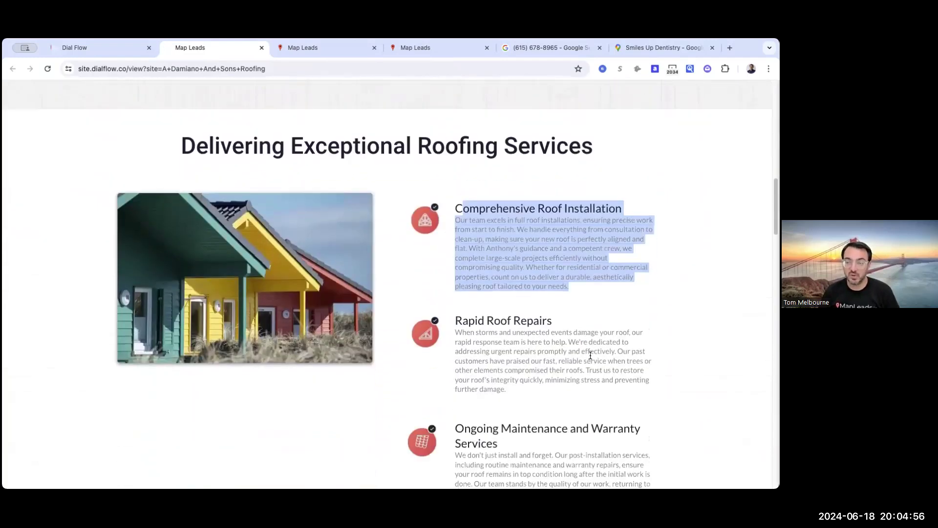
scroll(569, 241, down, 1)
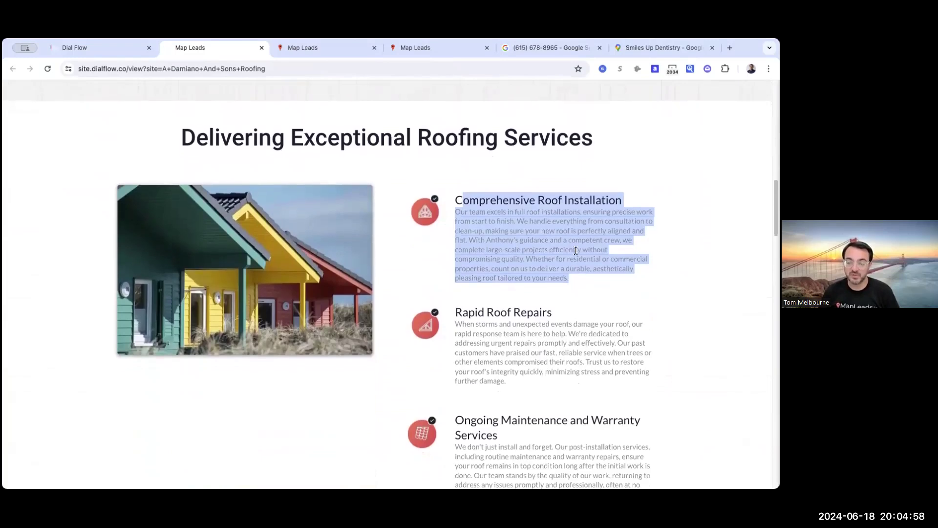
scroll(576, 250, down, 1)
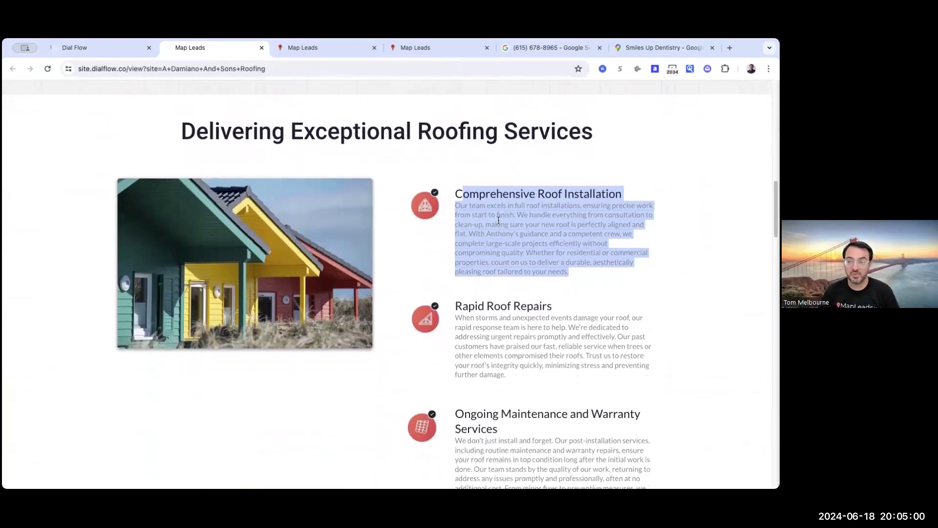
drag(483, 194, 651, 196)
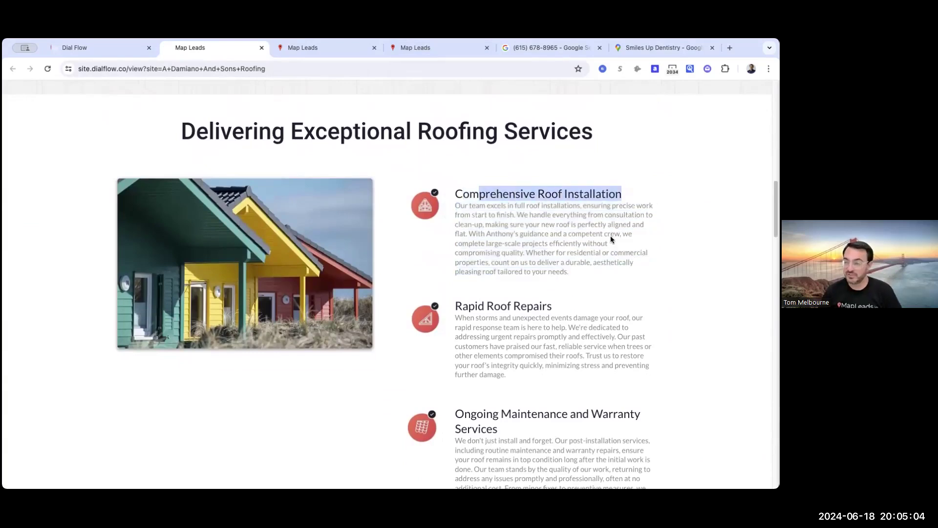
scroll(622, 269, down, 1)
scroll(622, 272, down, 3)
drag(487, 236, 570, 240)
drag(538, 344, 479, 344)
Examine the Expect a Great Experience quotes and the What Our Customers Say reviews on the generated site.
scroll(508, 329, down, 15)
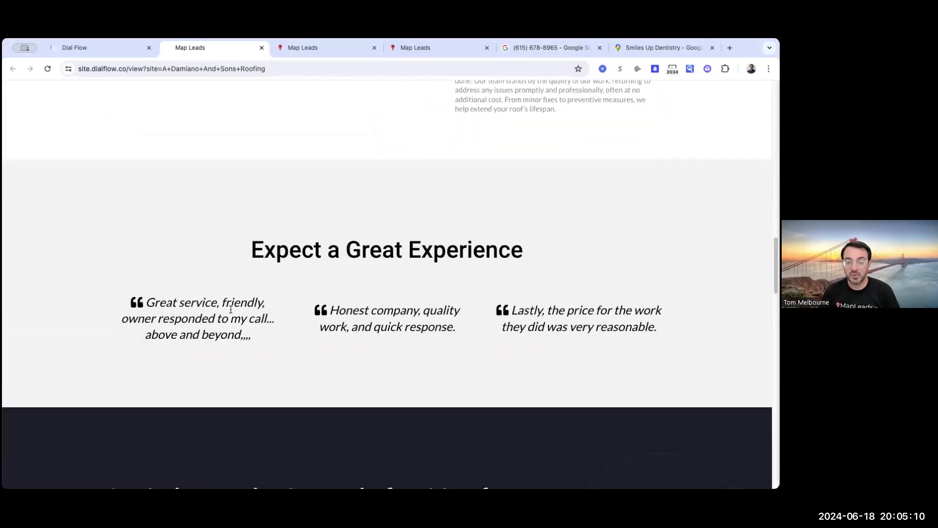
drag(146, 301, 260, 336)
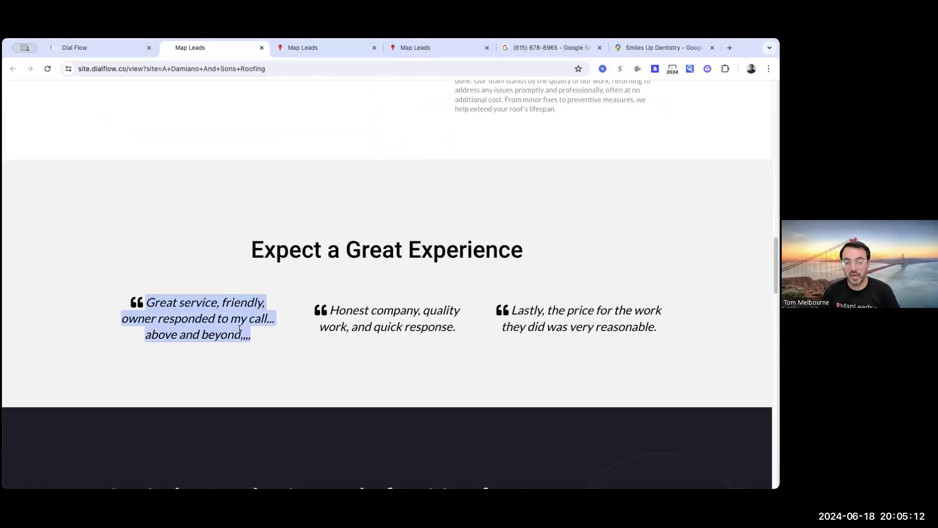
scroll(440, 307, down, 3)
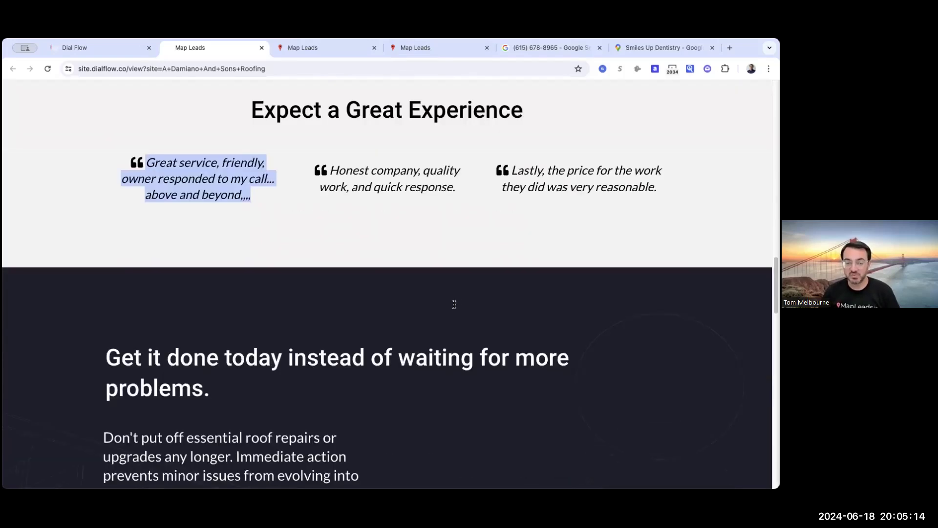
drag(637, 187, 525, 169)
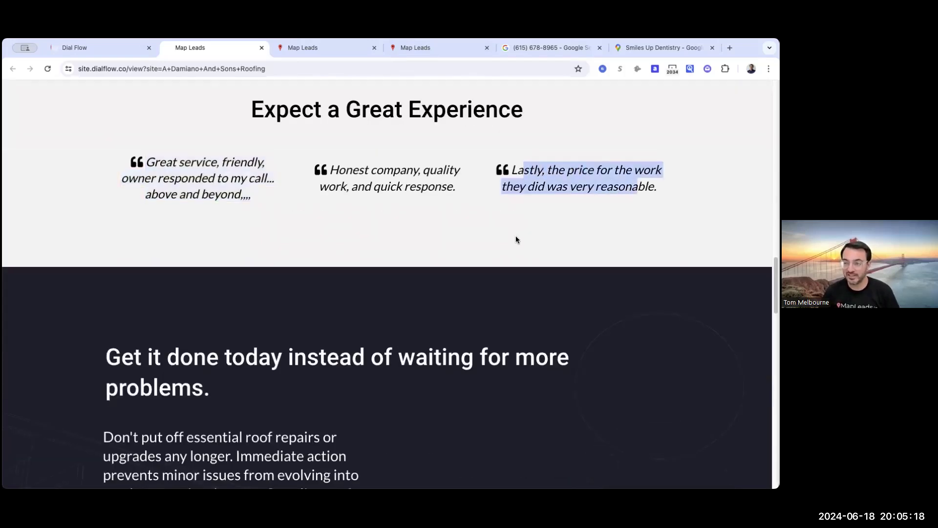
scroll(516, 237, down, 3)
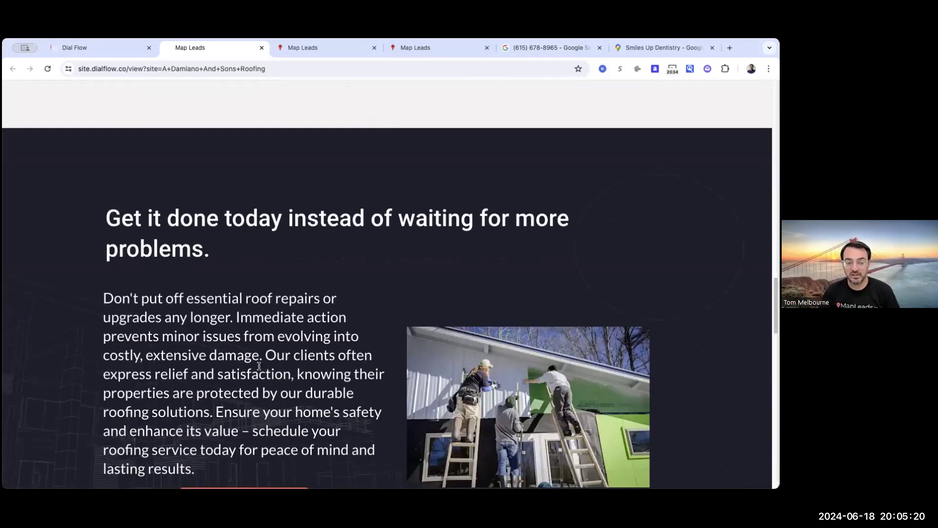
scroll(265, 364, down, 3)
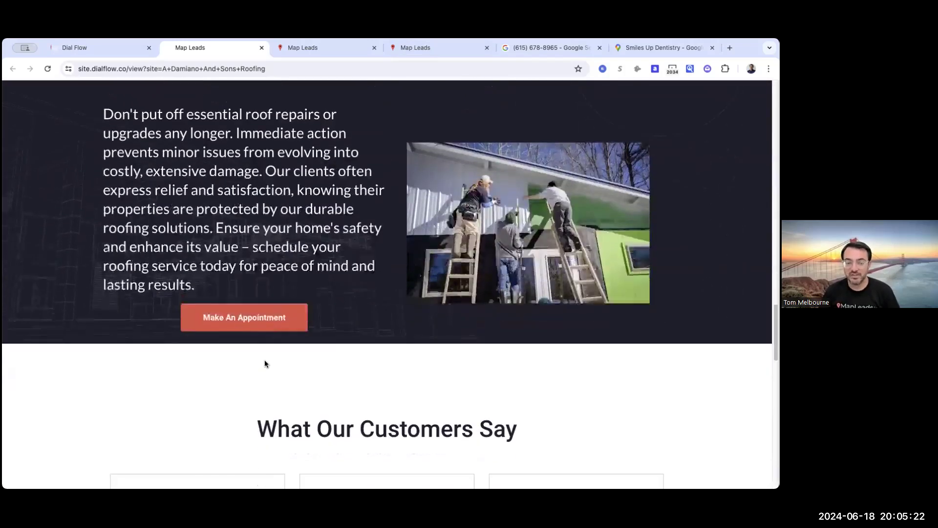
scroll(265, 363, down, 5)
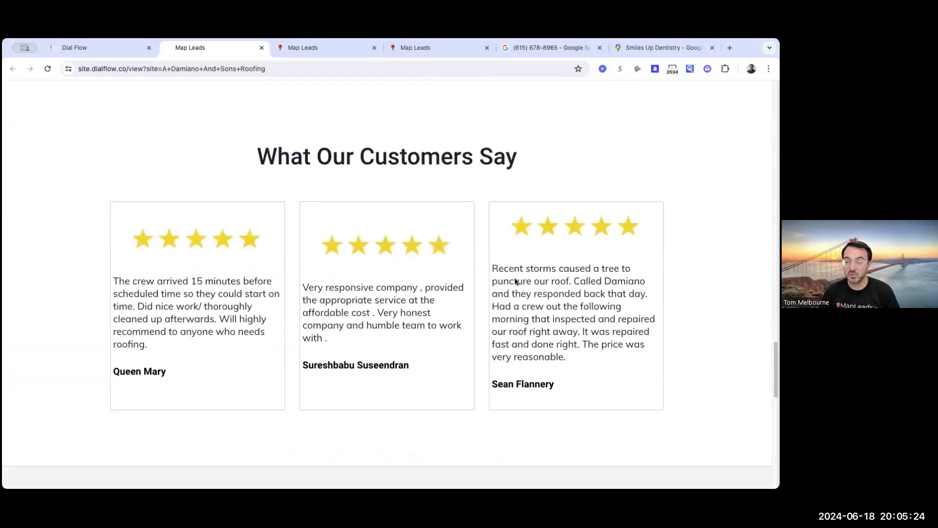
scroll(518, 280, down, 3)
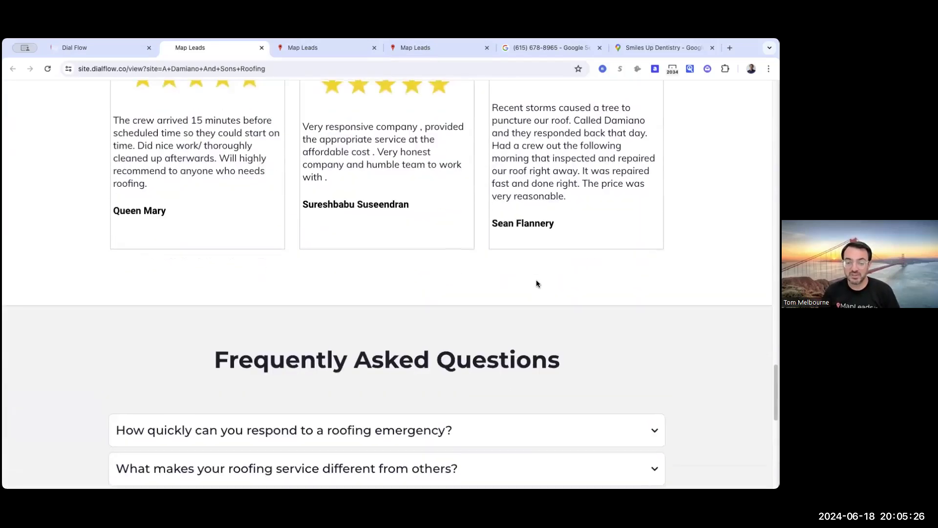
Expand the FAQ answers on roofing emergency response and what makes the roofing service different from others.
scroll(536, 283, down, 2)
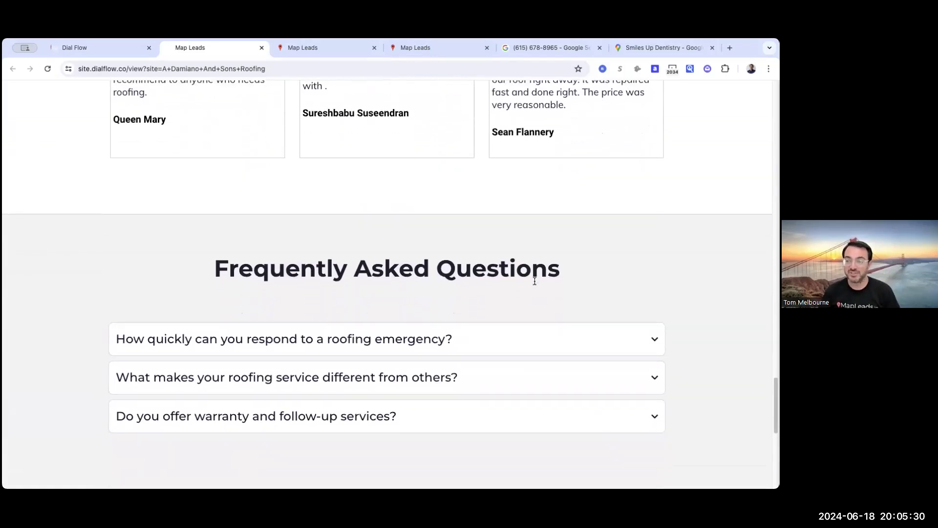
scroll(534, 281, down, 1)
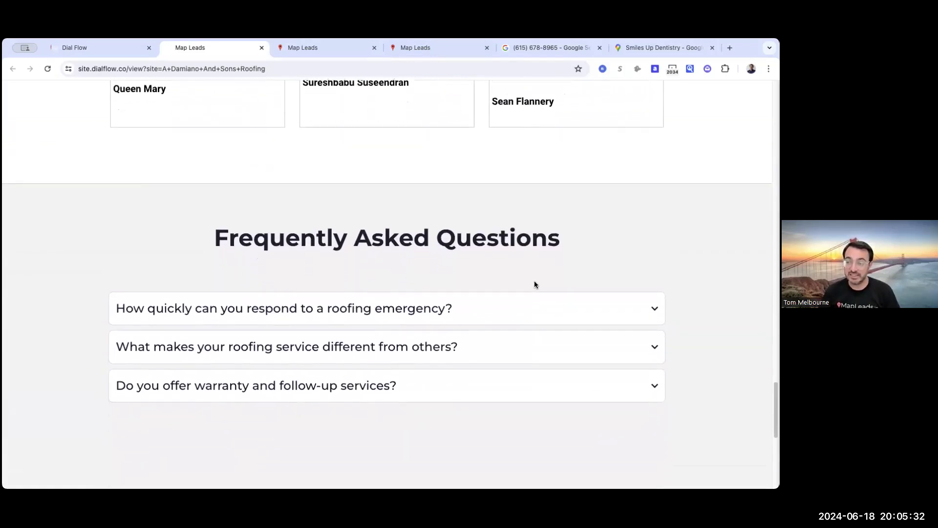
scroll(535, 285, down, 1)
click(453, 275)
scroll(453, 279, down, 3)
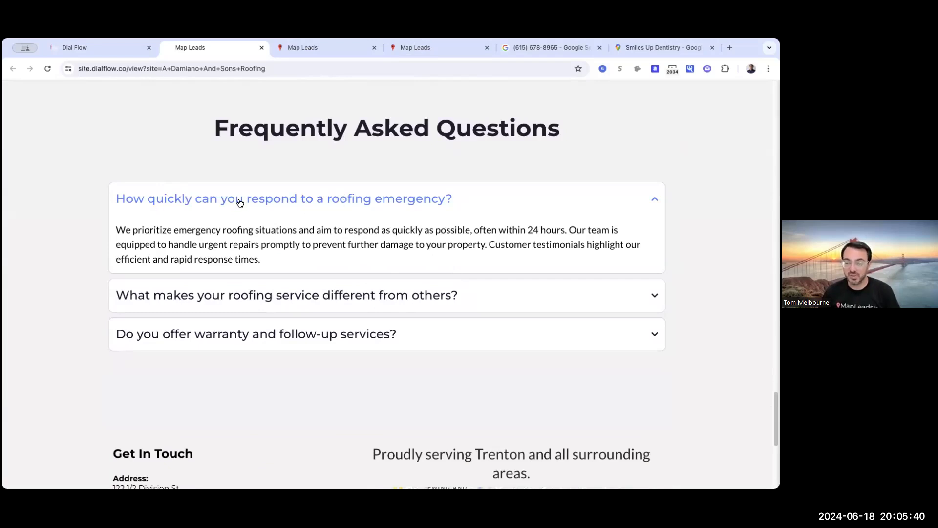
click(252, 283)
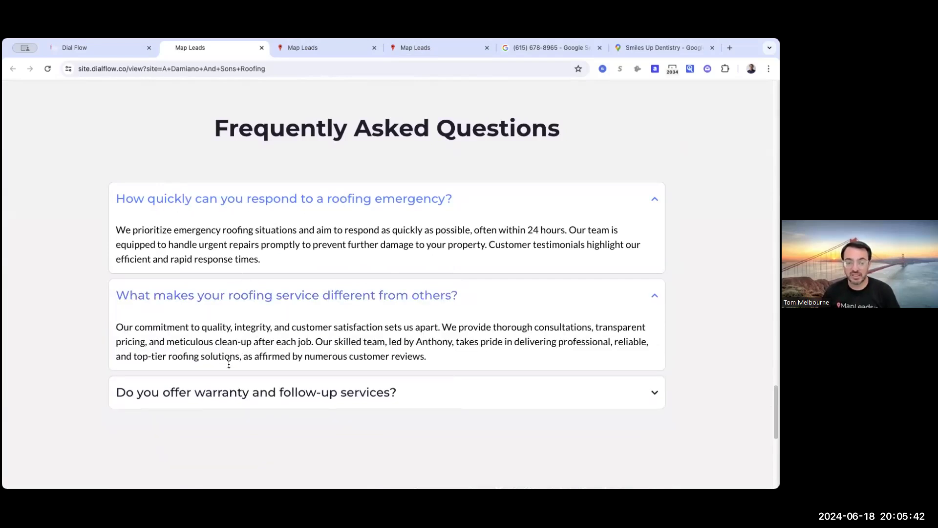
Review the Get In Touch address, phone number and service-area map on the generated site.
scroll(308, 284, down, 4)
scroll(352, 277, down, 3)
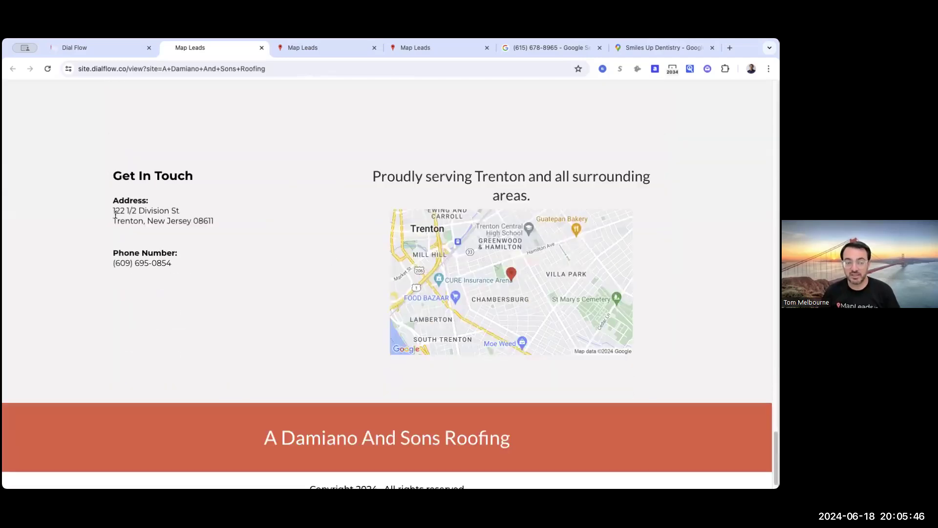
drag(113, 221, 211, 222)
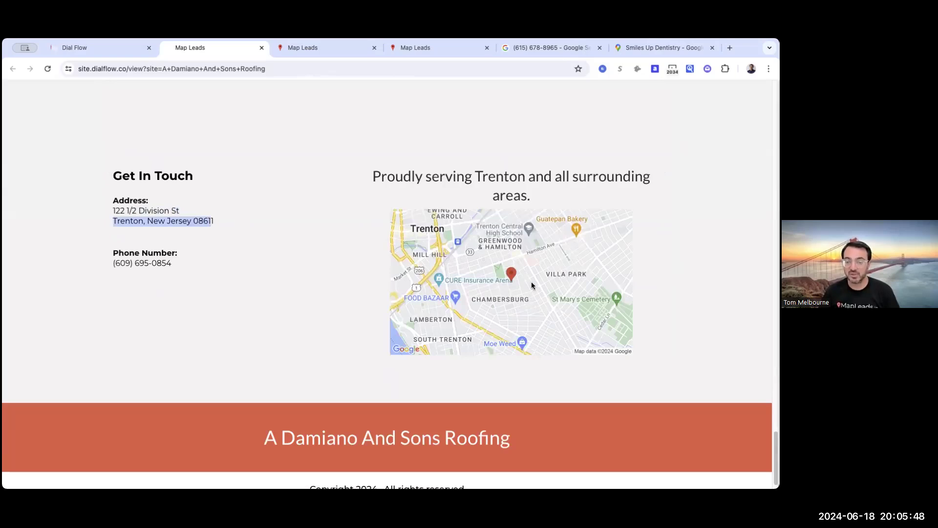
scroll(528, 269, down, 1)
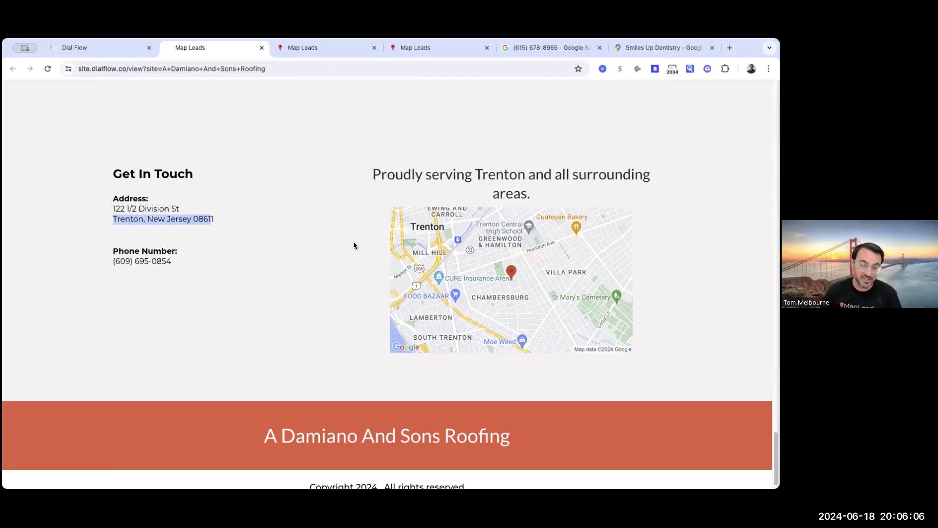
scroll(353, 244, up, 4)
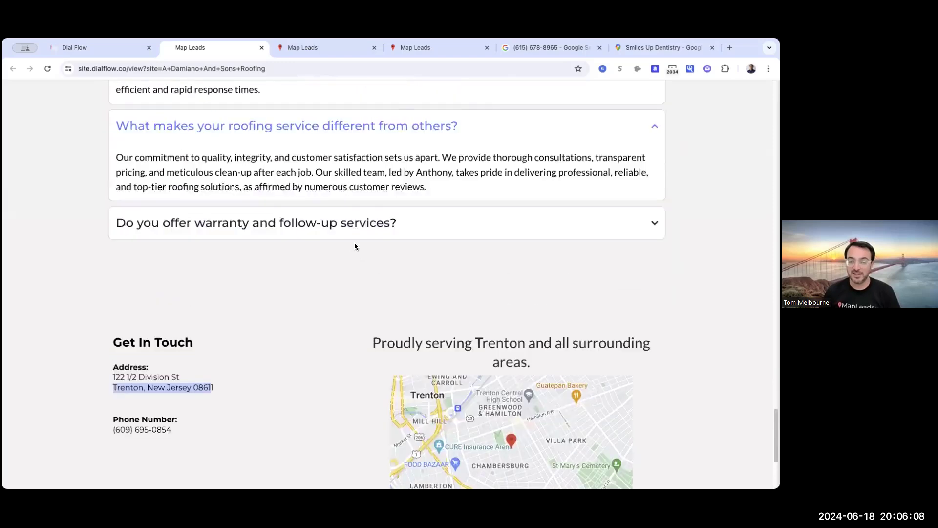
scroll(355, 246, up, 12)
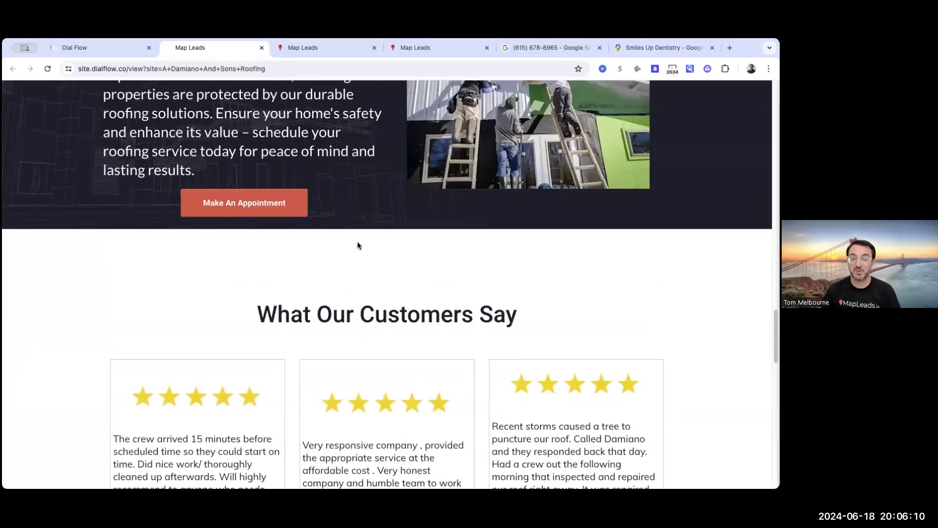
scroll(356, 246, up, 3)
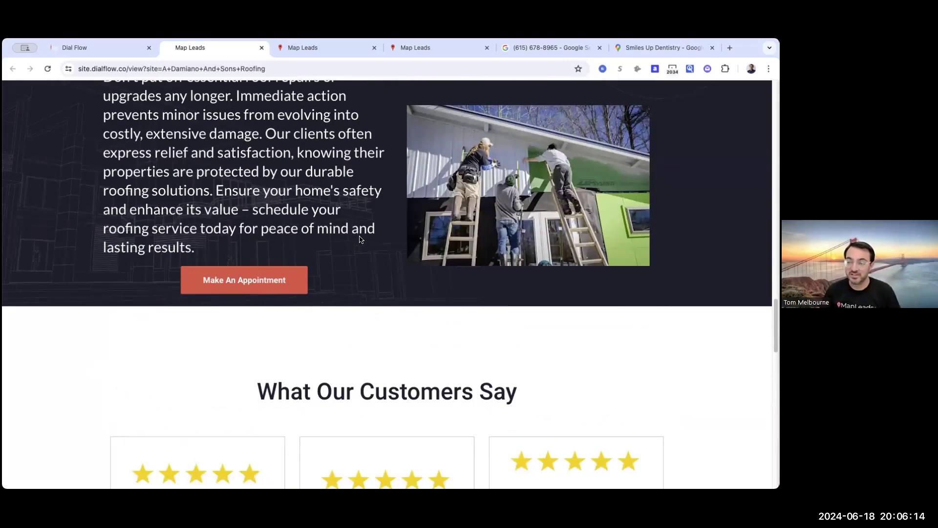
Return to the headline section at the start of the generated A Damiano And Sons Roofing site.
scroll(368, 243, up, 10)
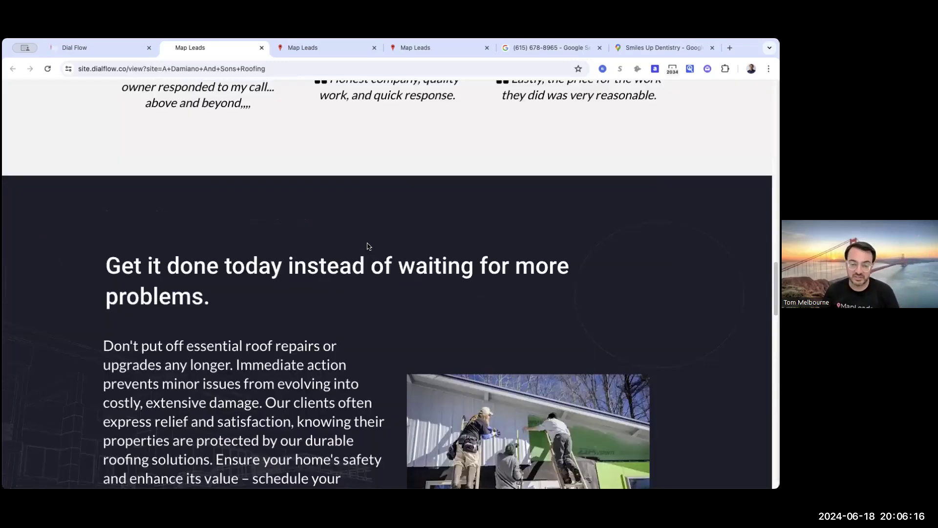
scroll(368, 246, up, 7)
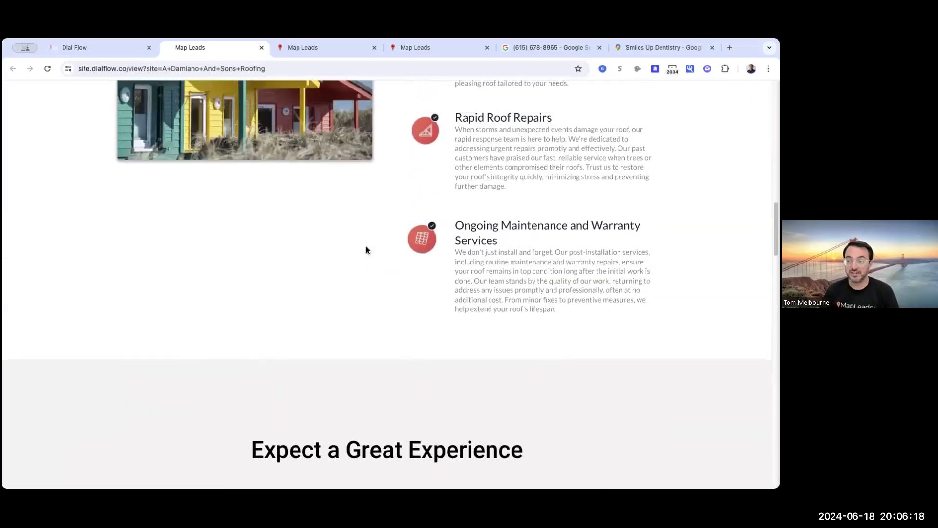
scroll(367, 247, up, 5)
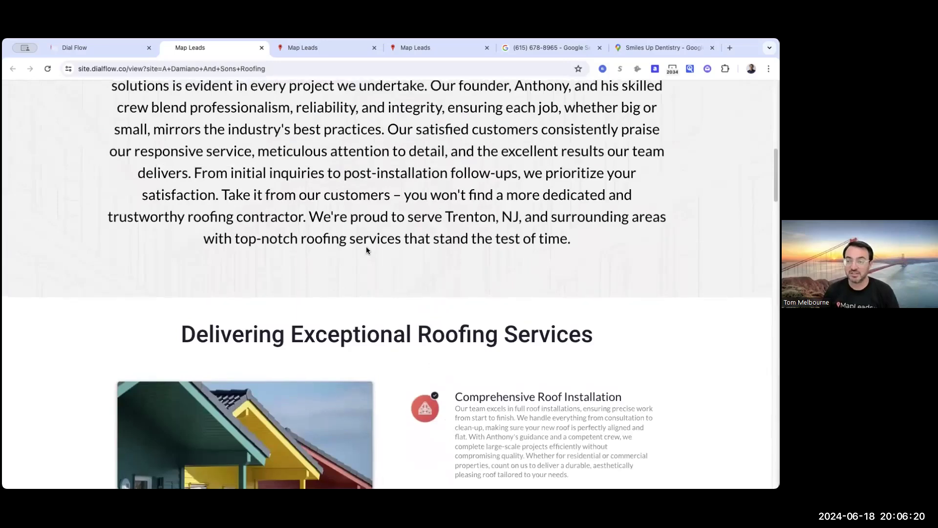
scroll(366, 247, up, 5)
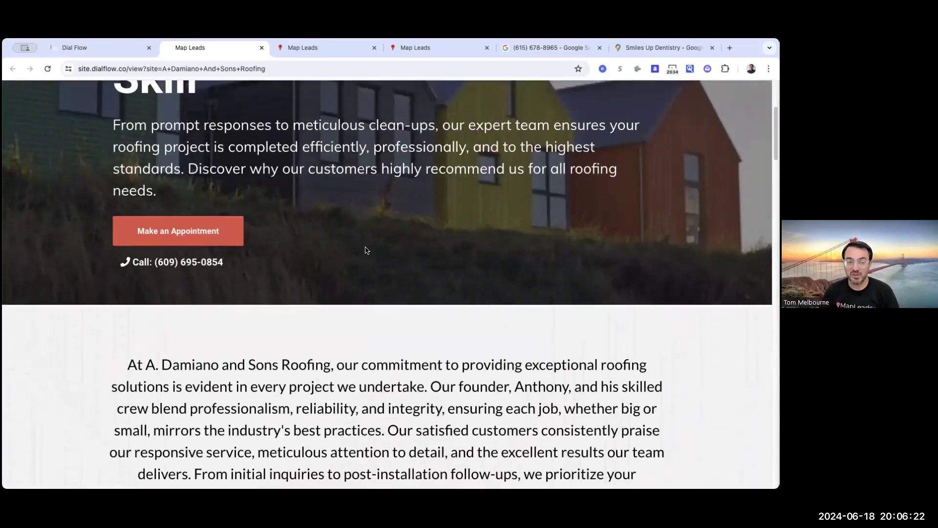
scroll(366, 252, up, 1)
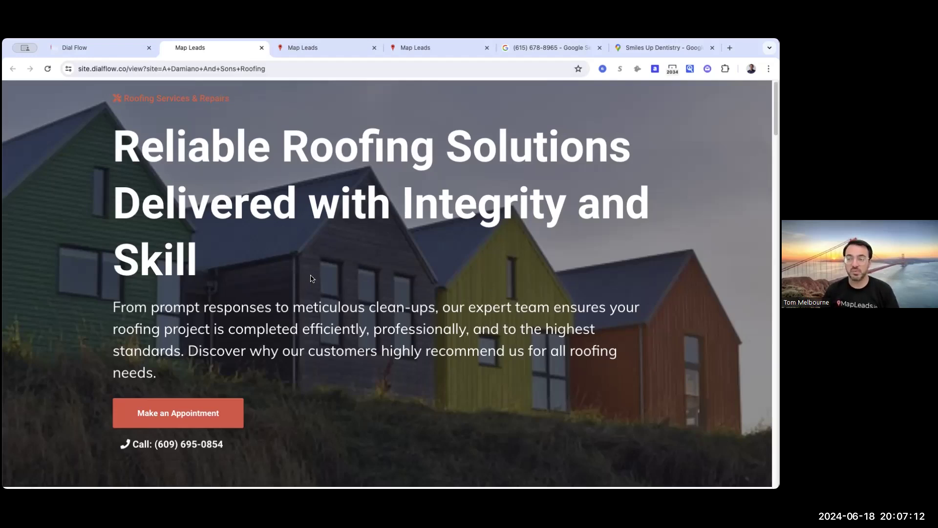
Open the A Damiano and Sons Roofing postcard and examine its front design, sales message, website link and mailing address block.
click(116, 47)
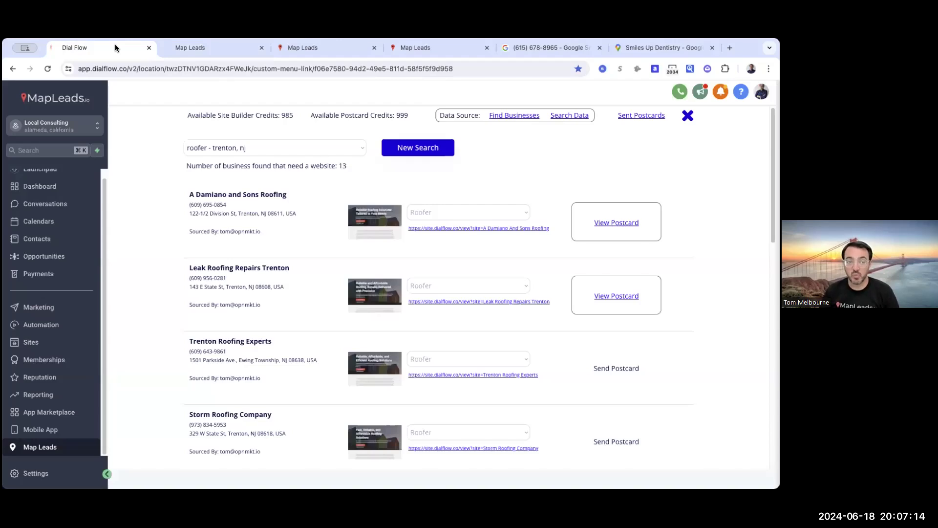
click(618, 223)
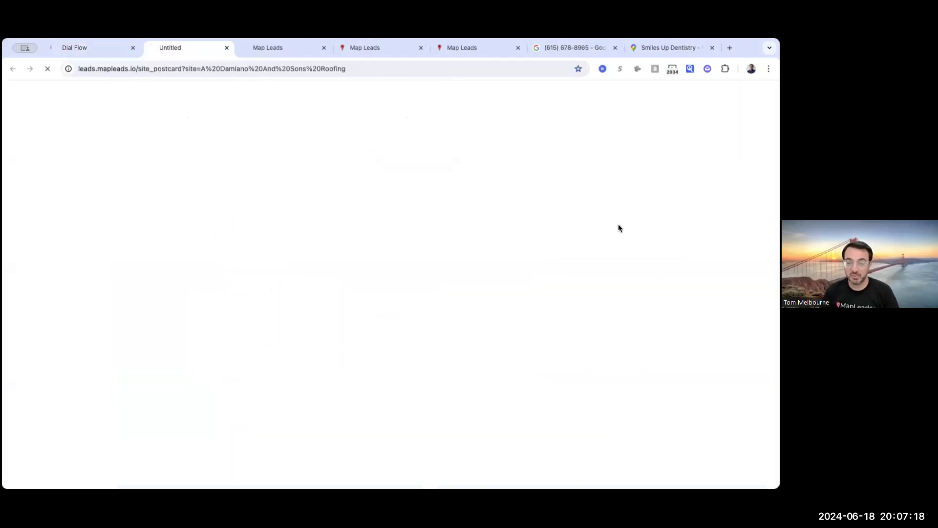
click(89, 47)
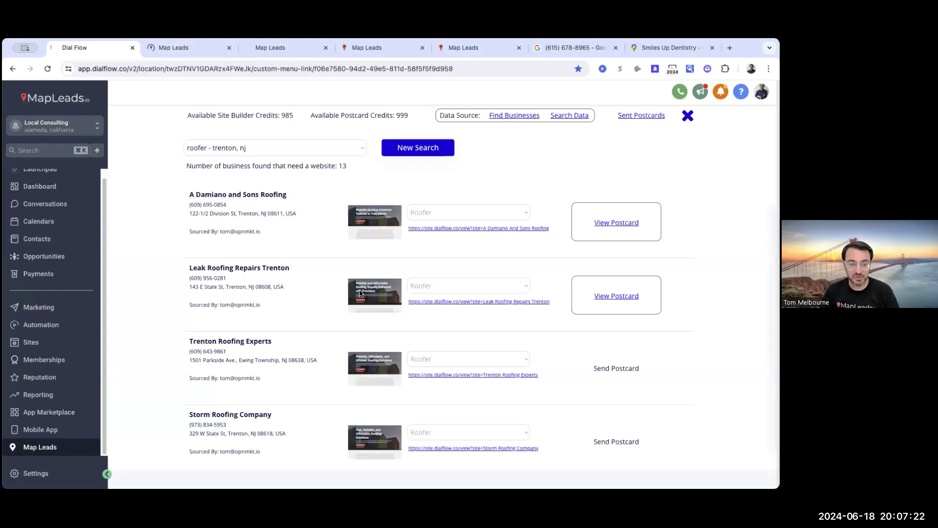
scroll(360, 292, down, 3)
scroll(360, 292, up, 1)
click(193, 51)
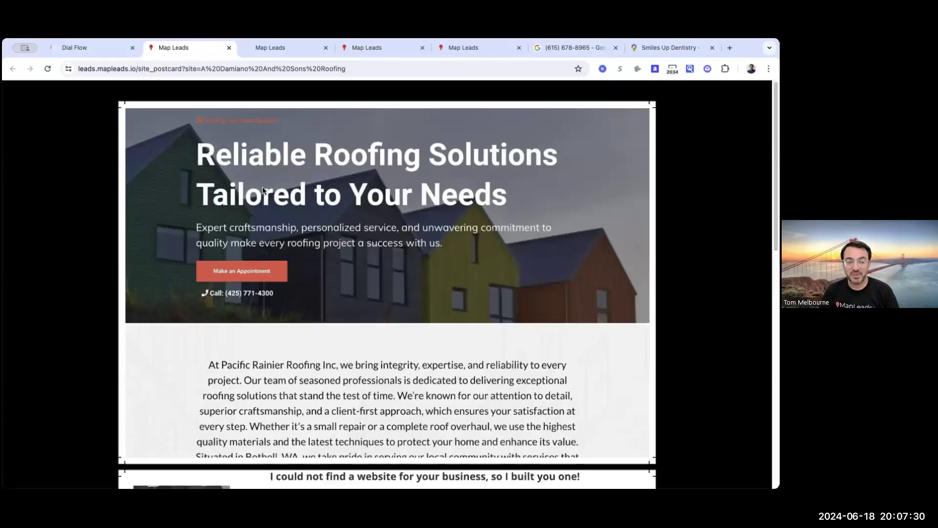
scroll(266, 205, down, 7)
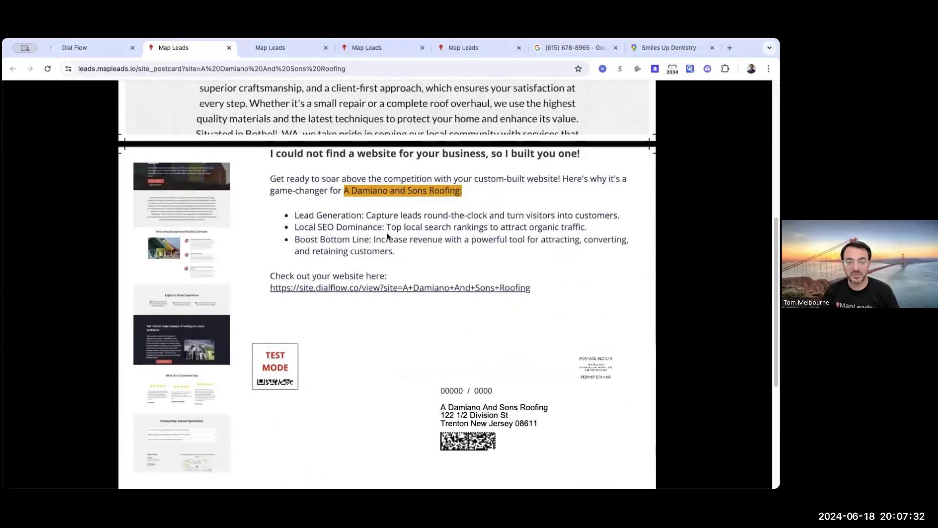
scroll(308, 257, down, 2)
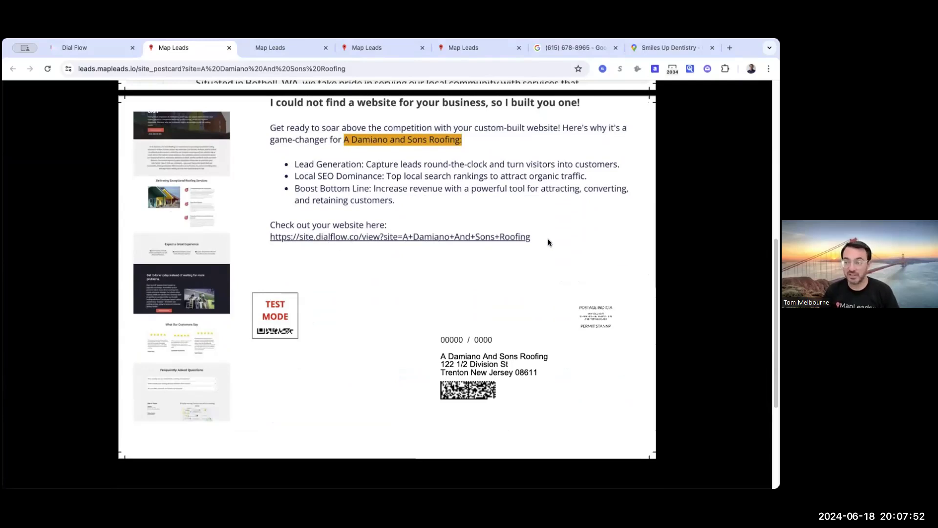
scroll(480, 299, up, 1)
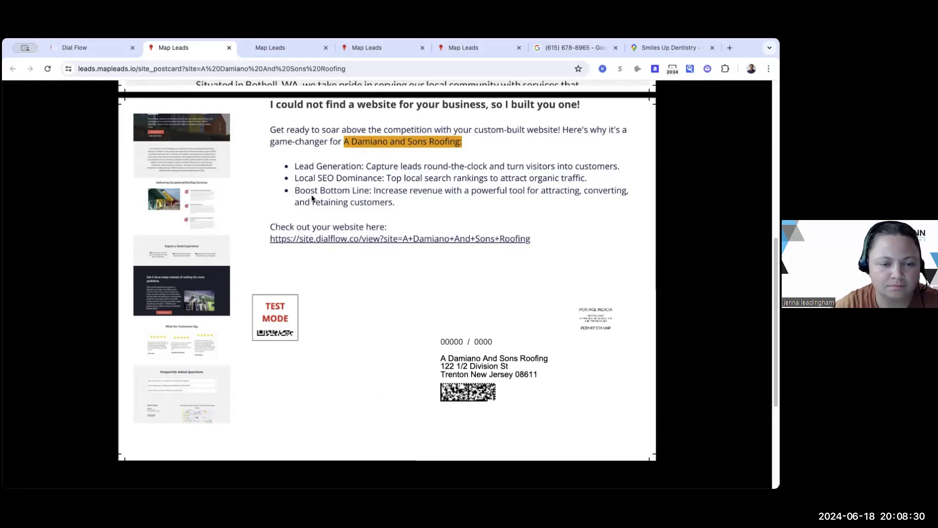
Find Yerick Luis Construction LLC in the roofer results and open its generated website.
click(97, 49)
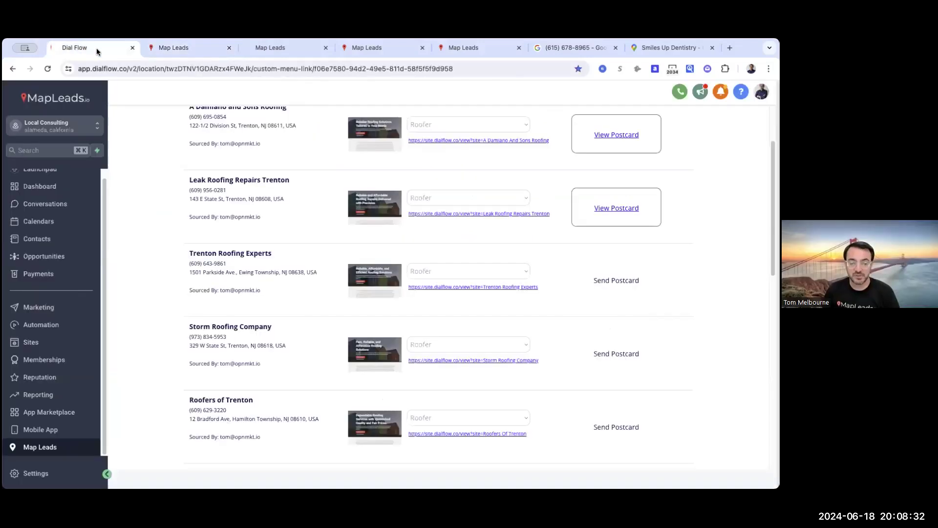
scroll(317, 323, down, 3)
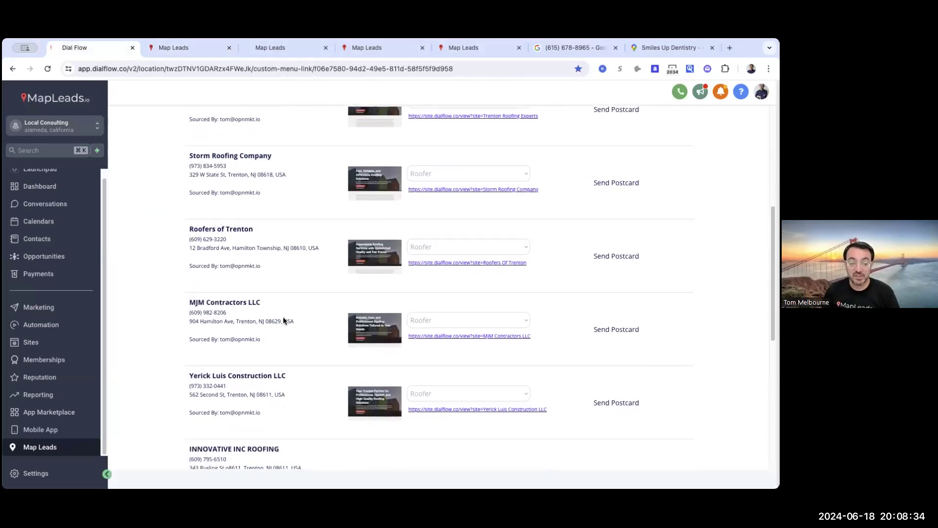
scroll(285, 320, down, 2)
drag(201, 310, 286, 310)
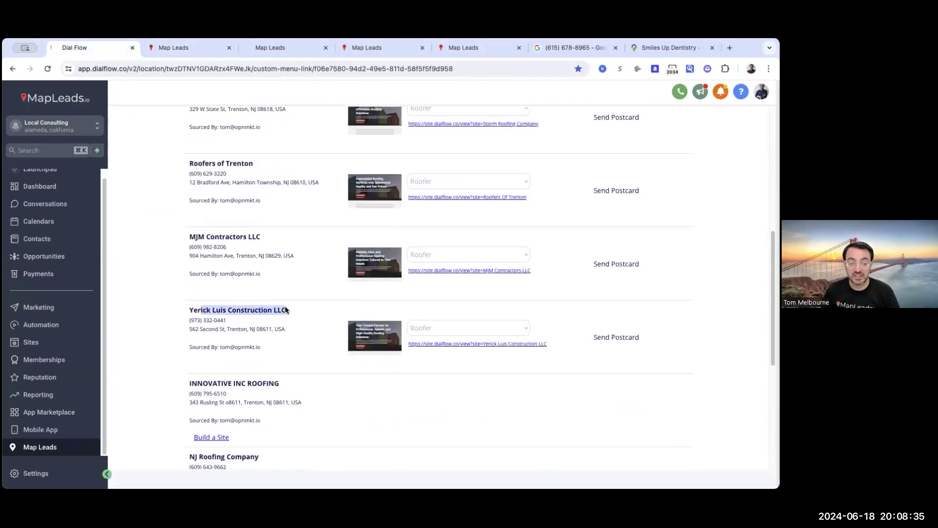
click(441, 344)
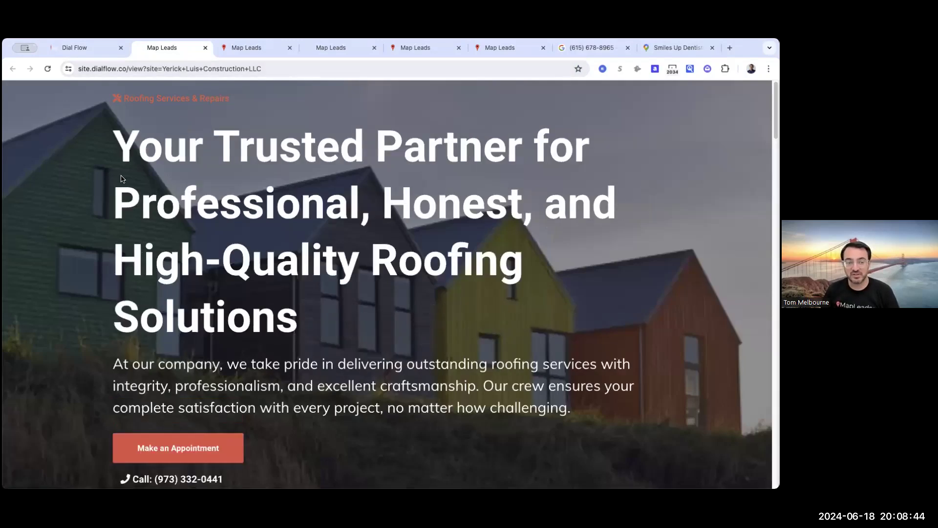
Review the main headline and the company introduction on the Yerick Luis Construction LLC site.
drag(133, 139, 380, 316)
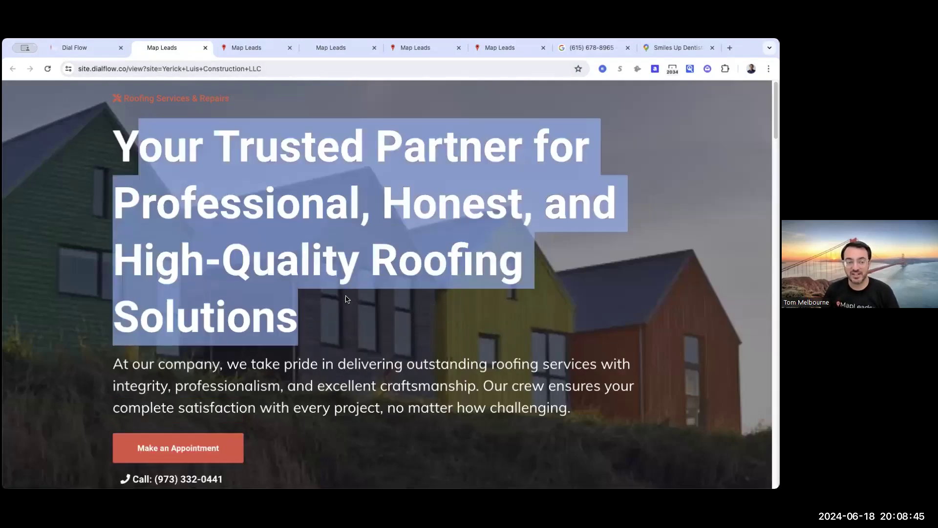
click(377, 317)
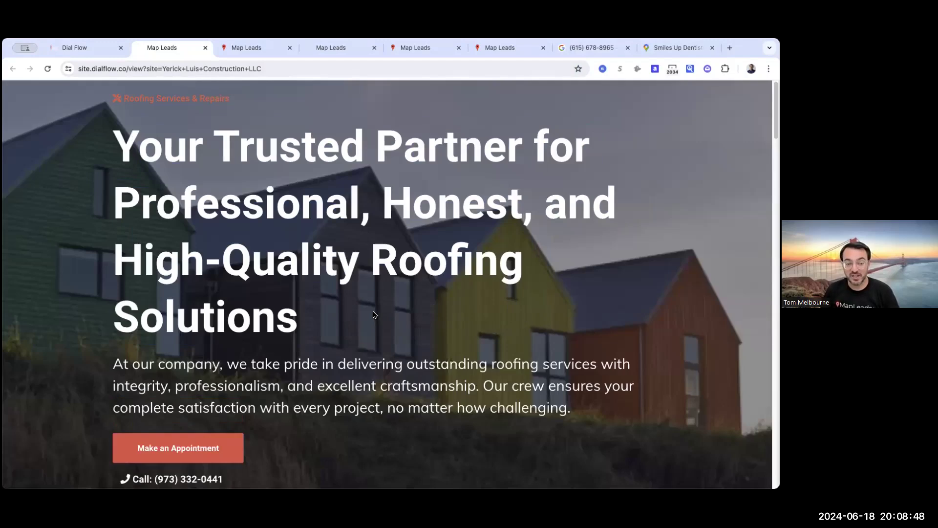
scroll(419, 279, down, 6)
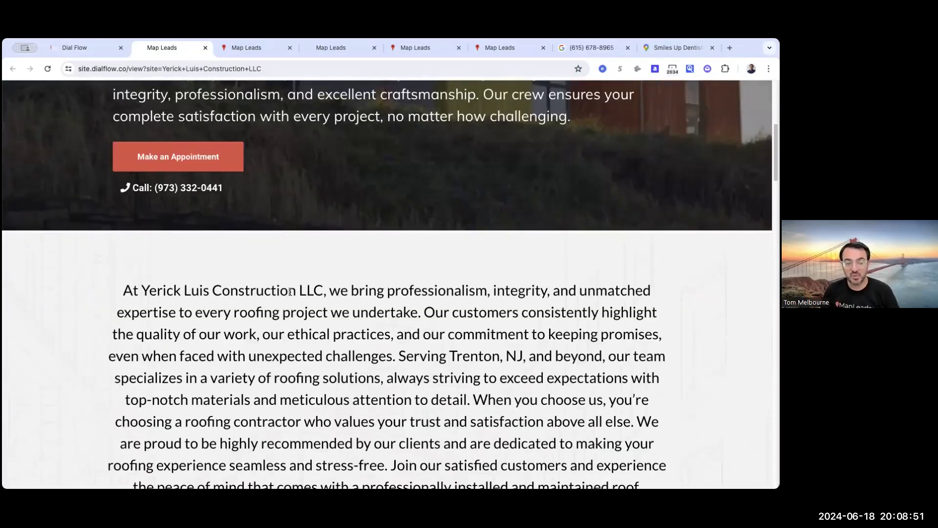
drag(163, 290, 497, 377)
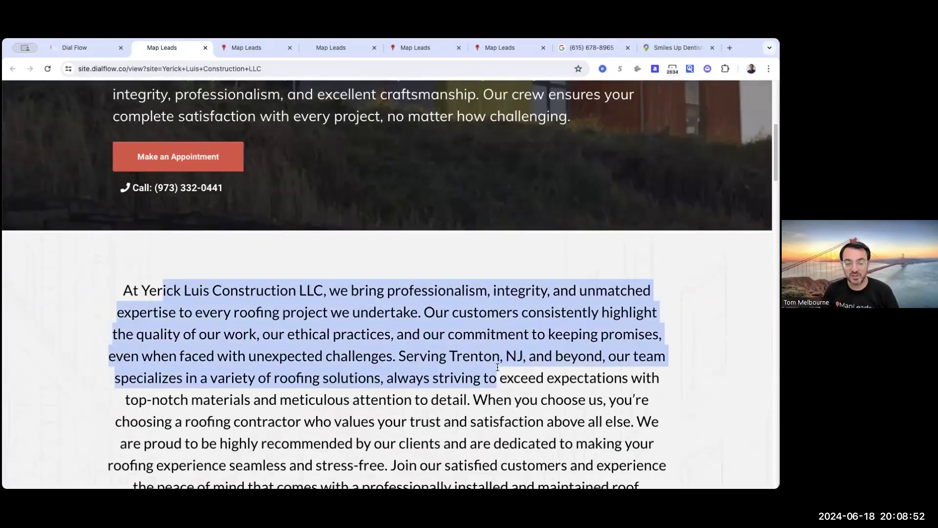
scroll(489, 342, down, 2)
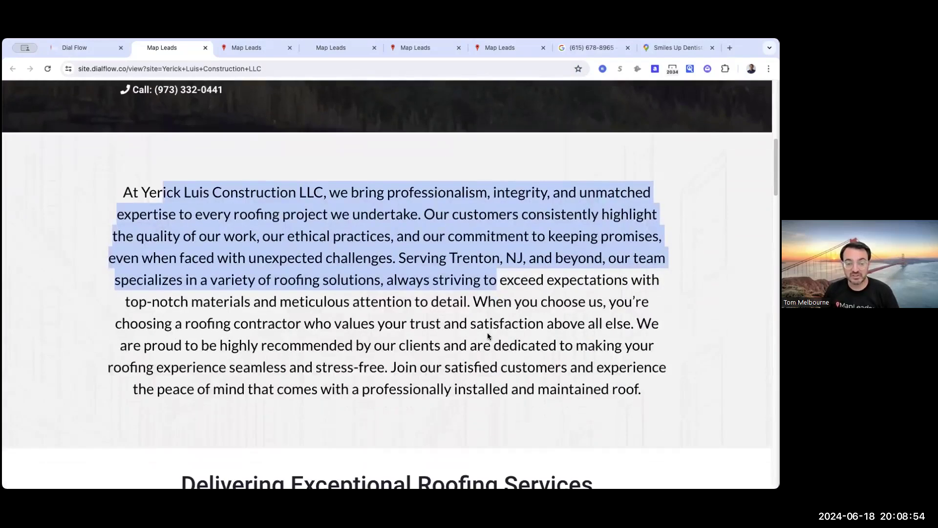
Examine the Asphalt Roof Replacement, Metal Roof Replacement and Comprehensive Roof Repairs descriptions under Delivering Exceptional Roofing Services.
scroll(488, 333, down, 2)
scroll(488, 333, down, 3)
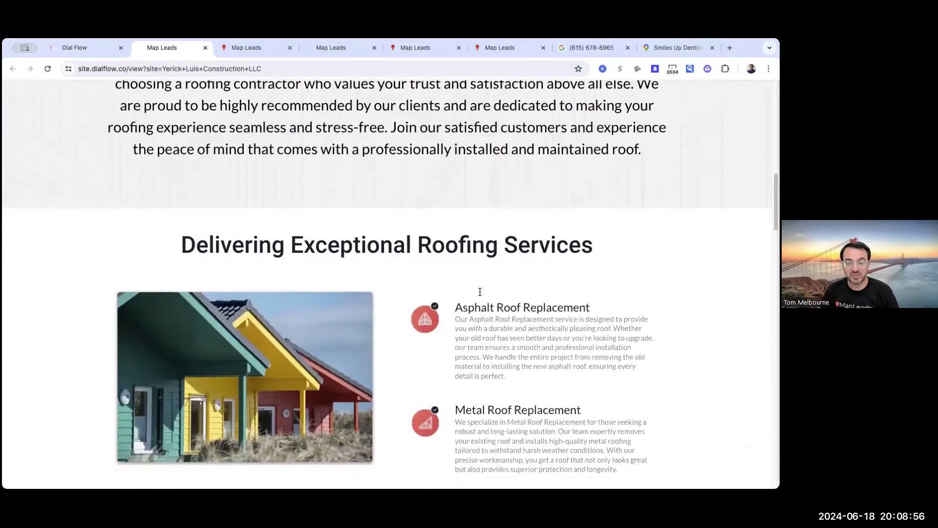
drag(481, 297, 600, 305)
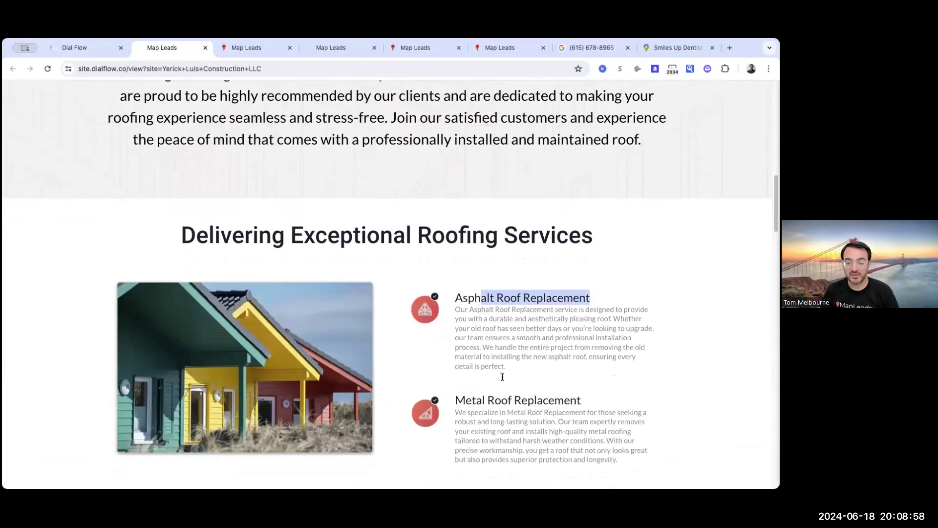
drag(483, 400, 564, 398)
scroll(554, 378, down, 3)
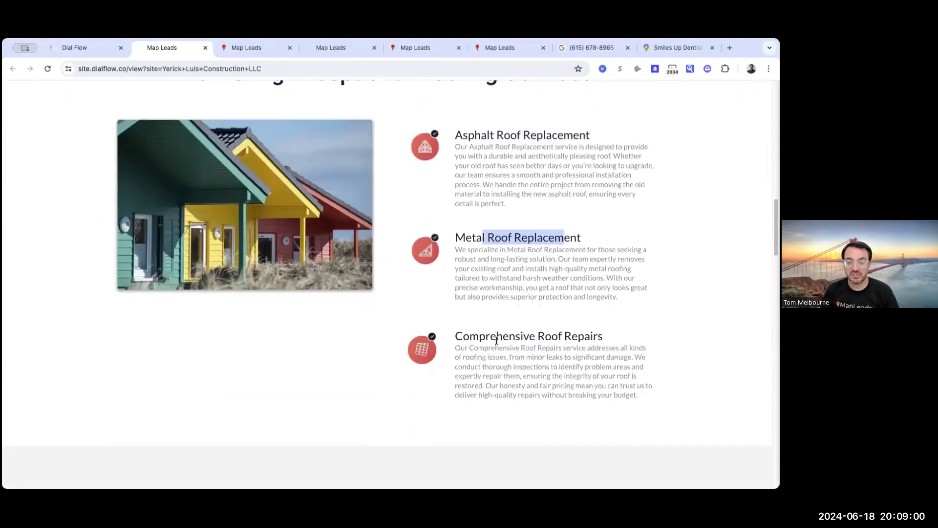
drag(502, 336, 623, 348)
scroll(621, 349, down, 3)
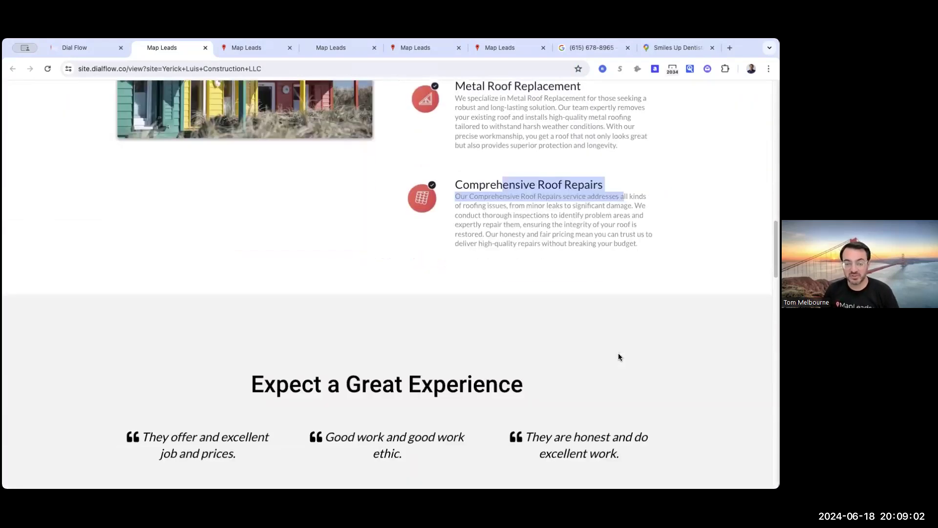
Review the customer reviews, Frequently Asked Questions and Get In Touch sections on the Yerick Luis Construction LLC site.
scroll(620, 357, down, 3)
scroll(622, 358, down, 15)
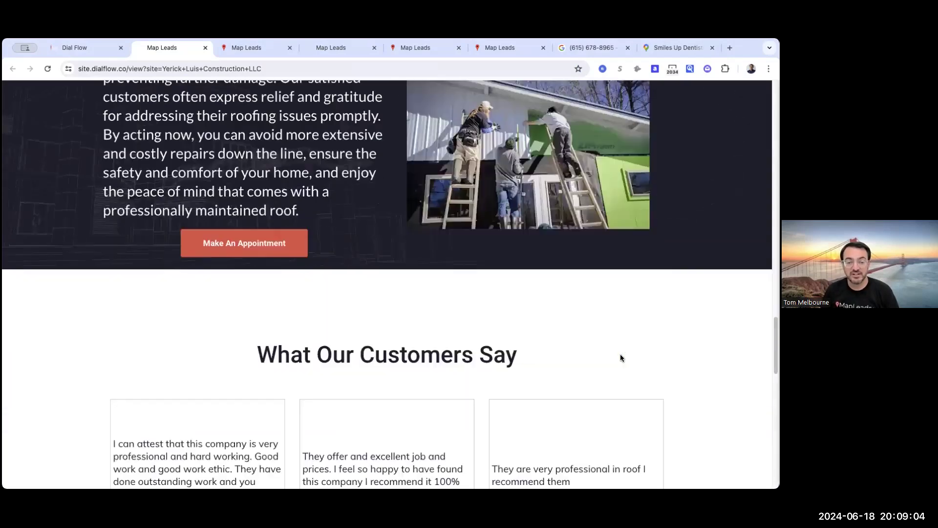
scroll(620, 358, down, 4)
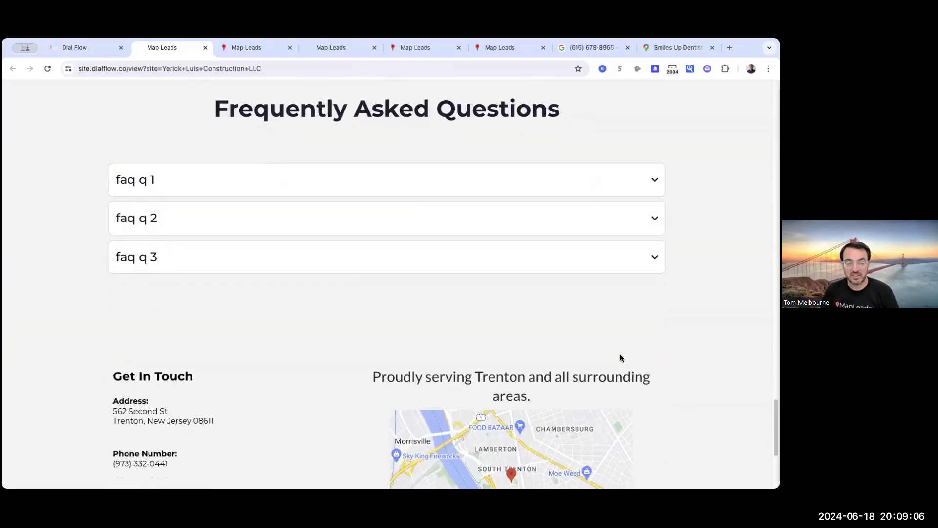
scroll(366, 320, down, 1)
scroll(364, 322, up, 7)
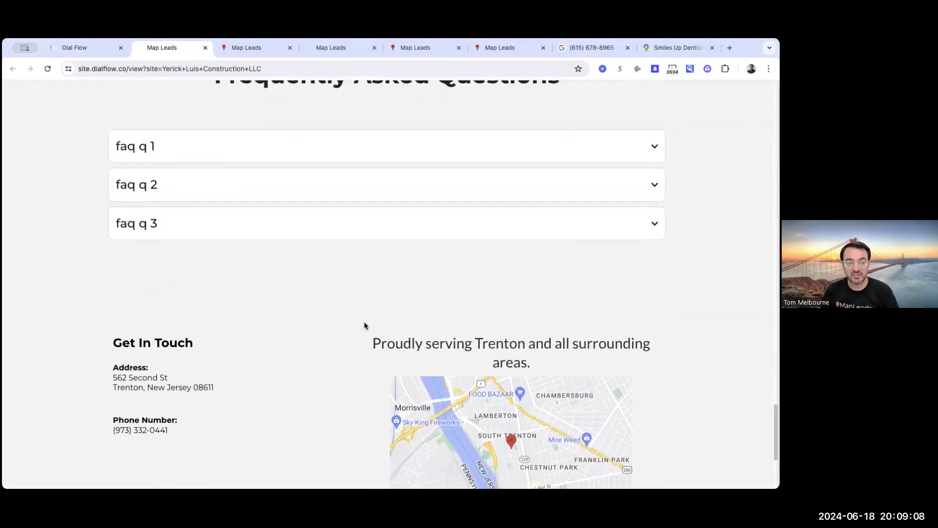
scroll(364, 322, up, 6)
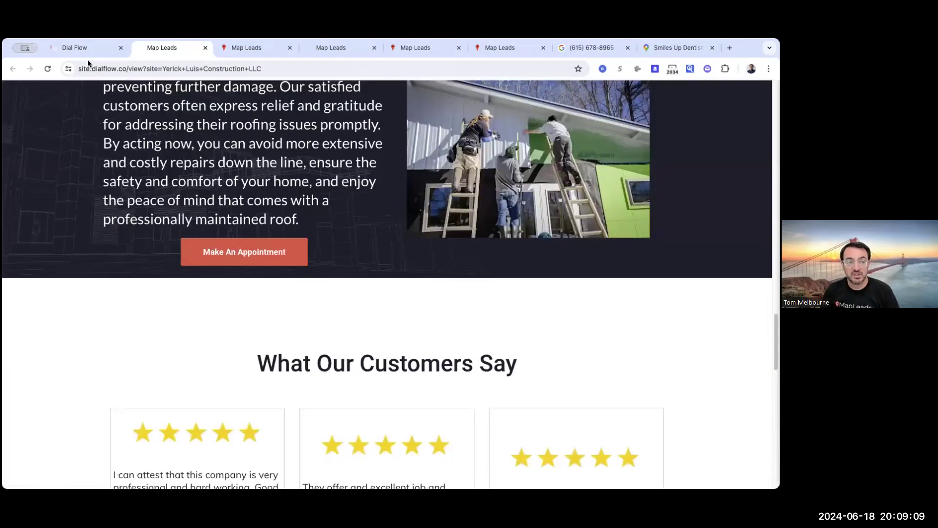
Switch the Site Builder results to the saved search plumber - orlando, fl and open the Wel-Done Services LLC website.
click(111, 45)
scroll(365, 309, up, 6)
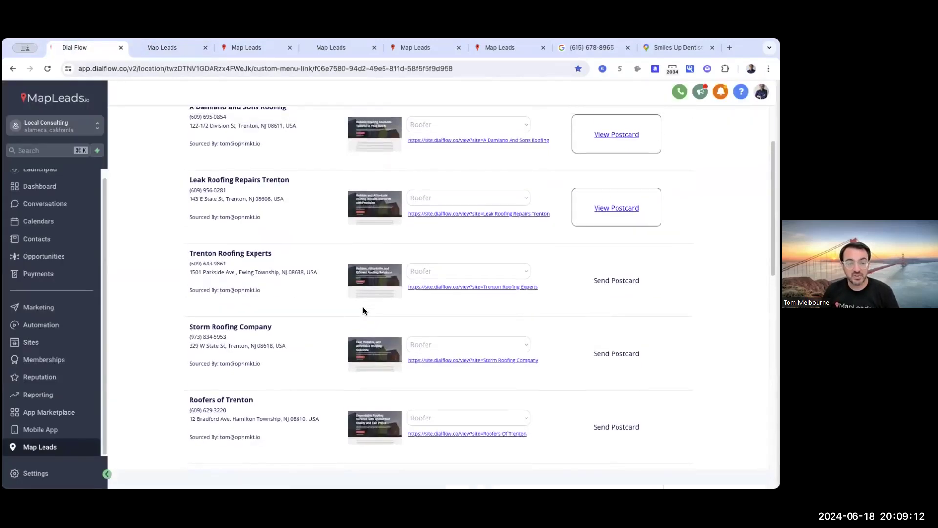
click(242, 147)
click(242, 159)
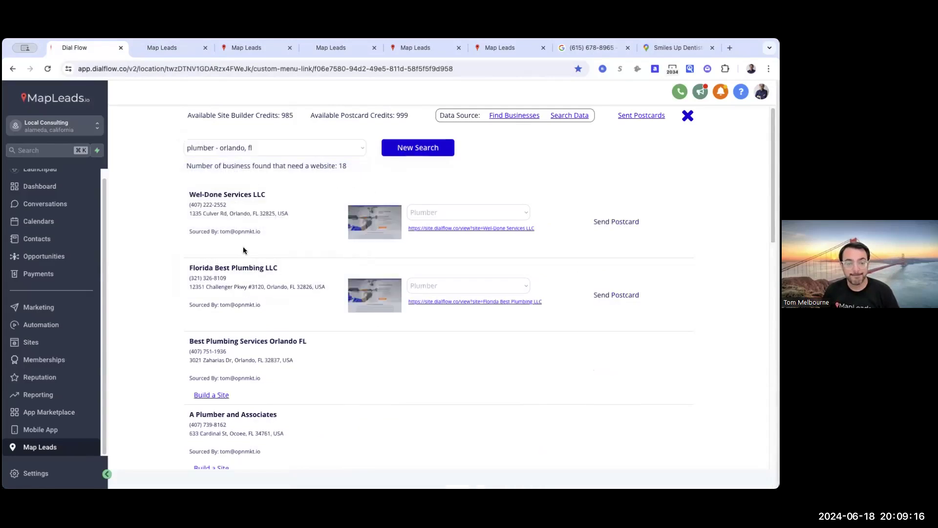
click(447, 229)
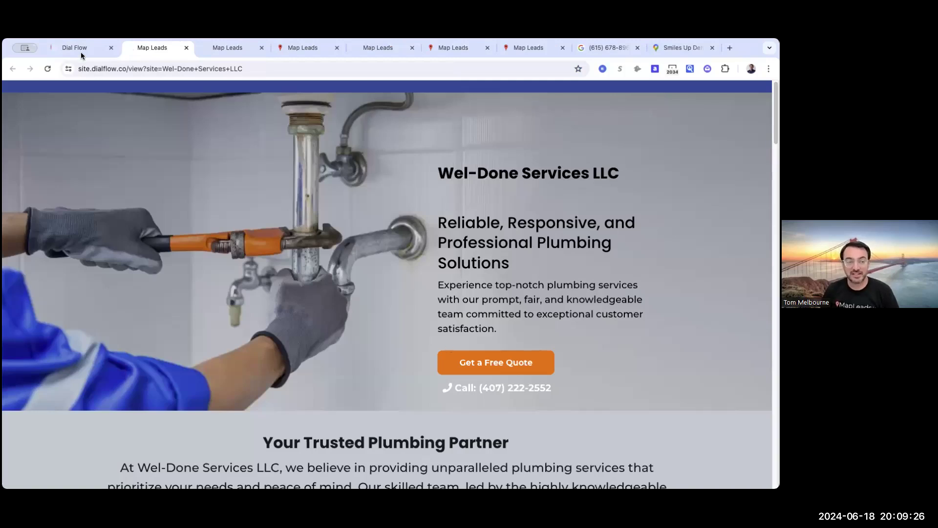
Send a Test Mode postcard to Florida Best Plumbing LLC using the sitbuilder template.
click(78, 49)
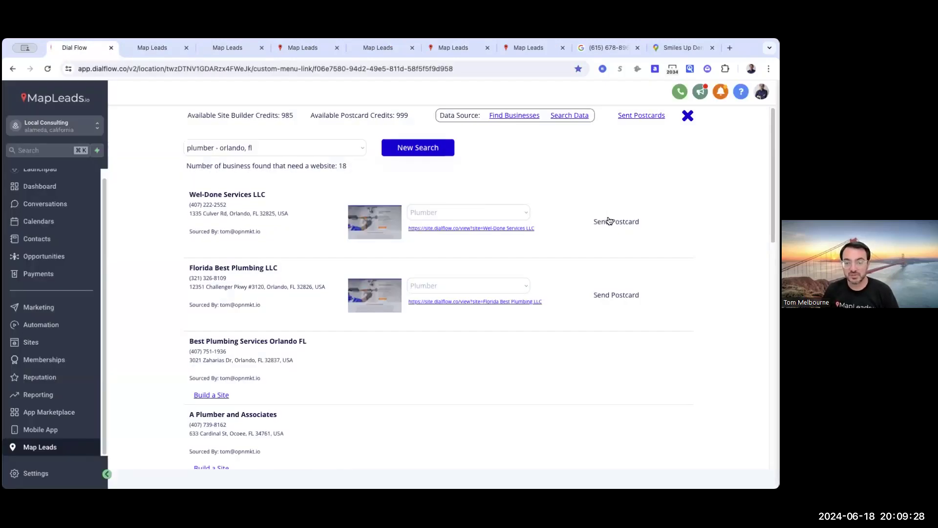
click(618, 294)
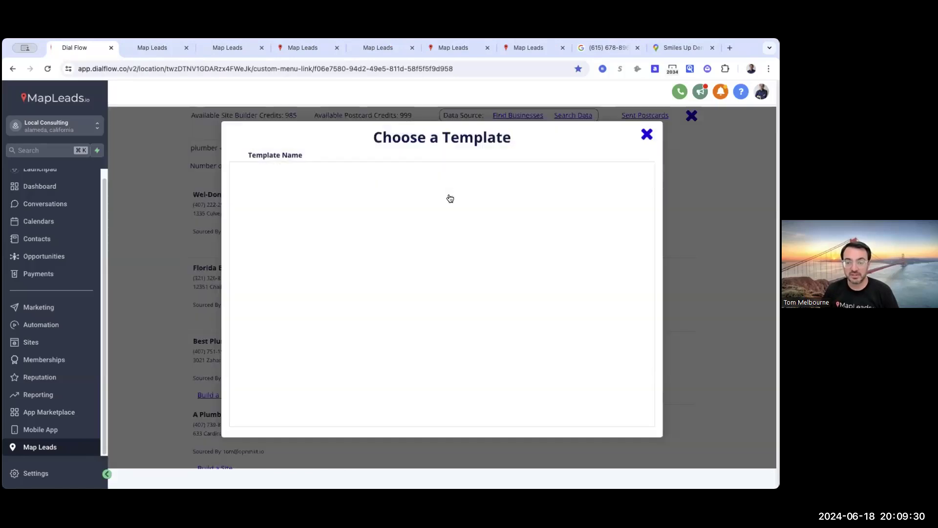
click(571, 201)
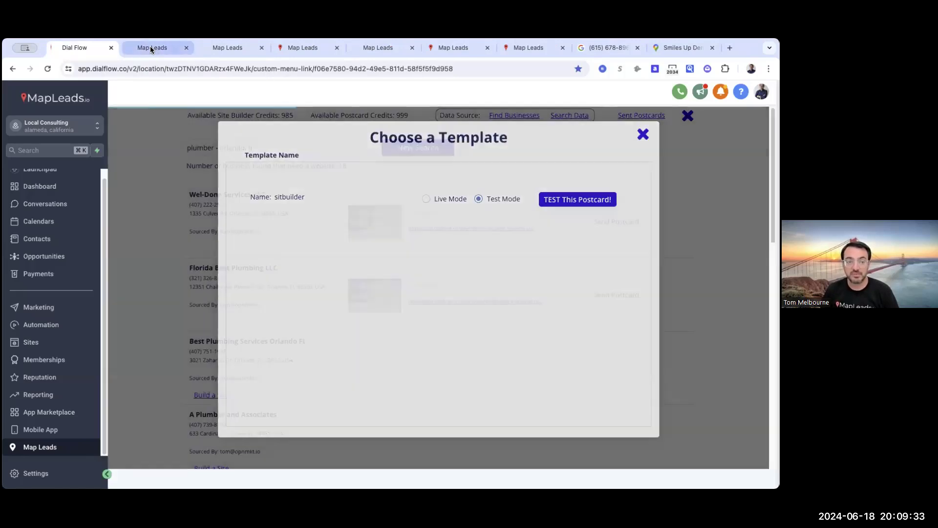
Dismiss the free quote popup on the Wel-Done Services LLC site and check its postcard progress in the Site Builder results.
click(152, 49)
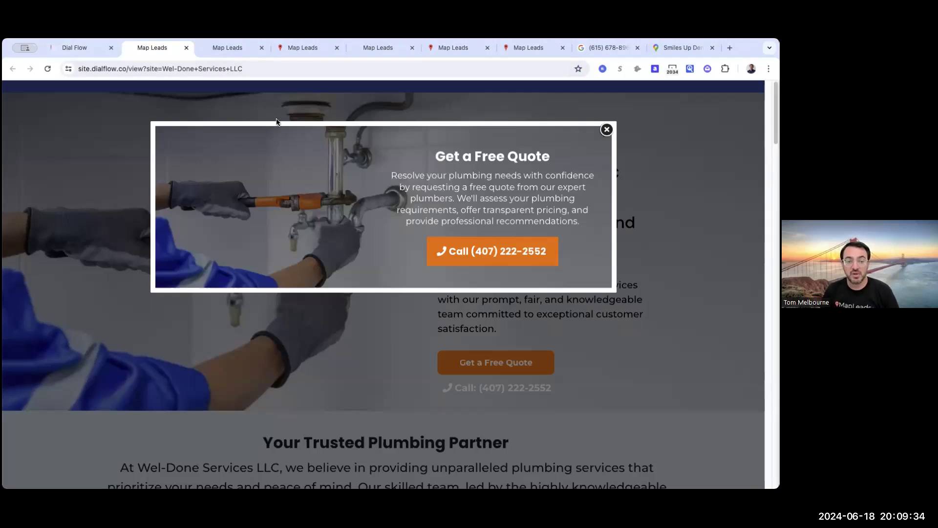
click(607, 130)
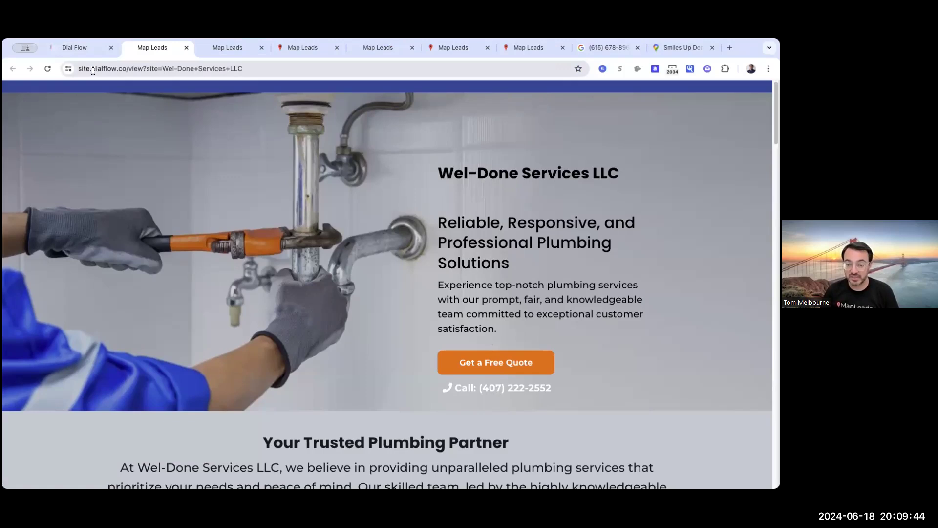
click(72, 50)
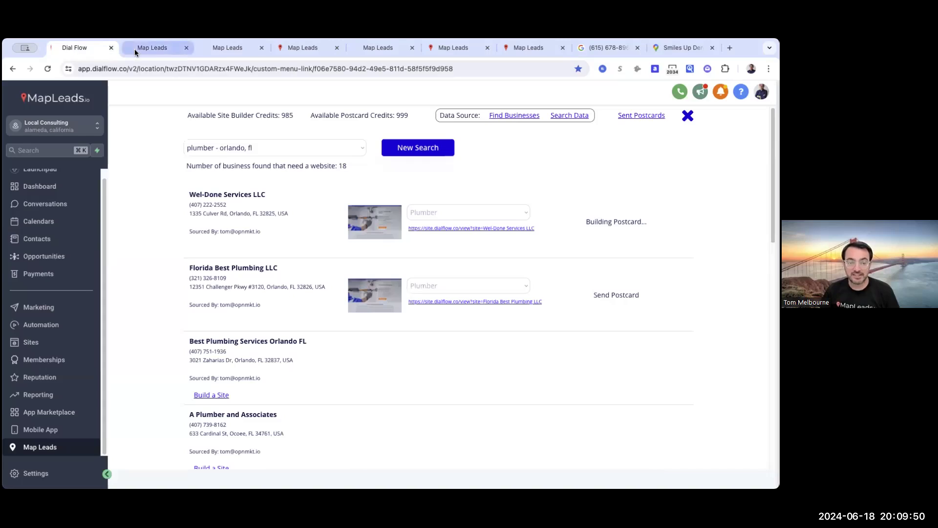
click(135, 51)
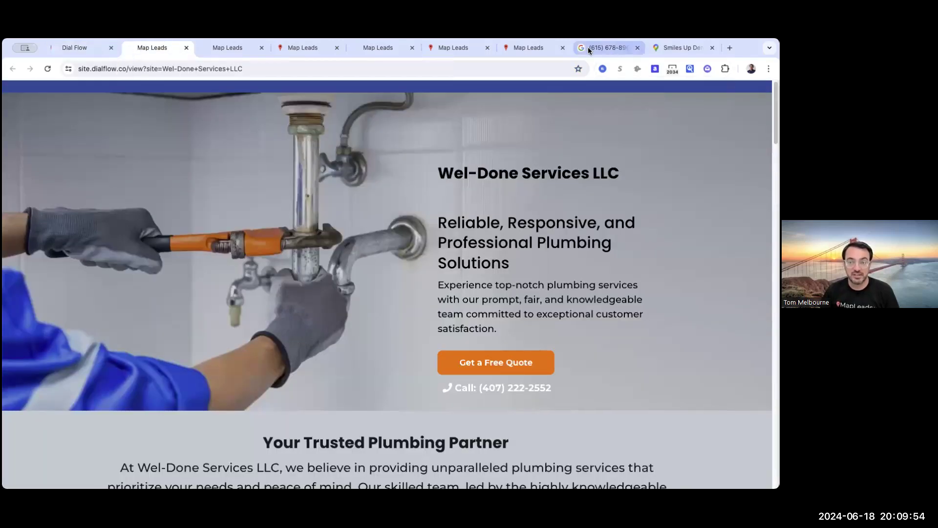
Close the Google search results page for the Smiles Up Dentistry phone number, keeping its Google Maps page open.
click(606, 49)
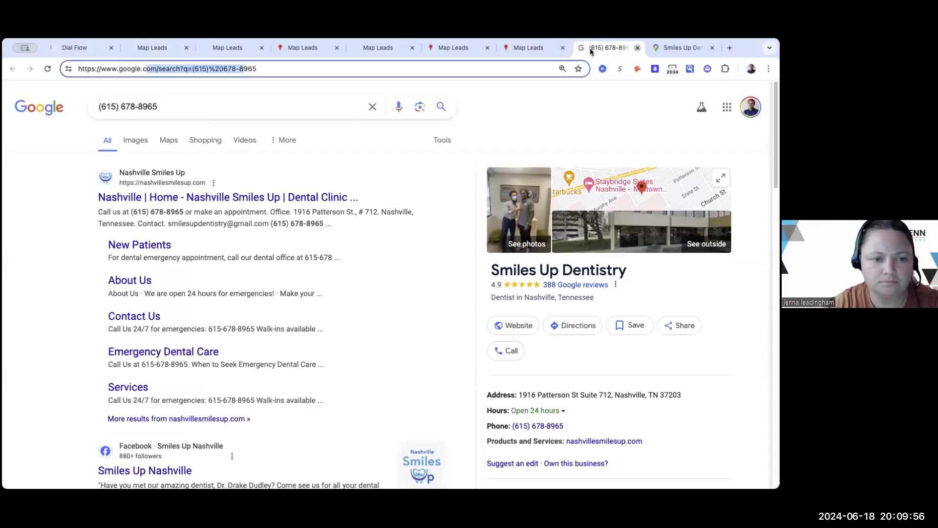
click(683, 47)
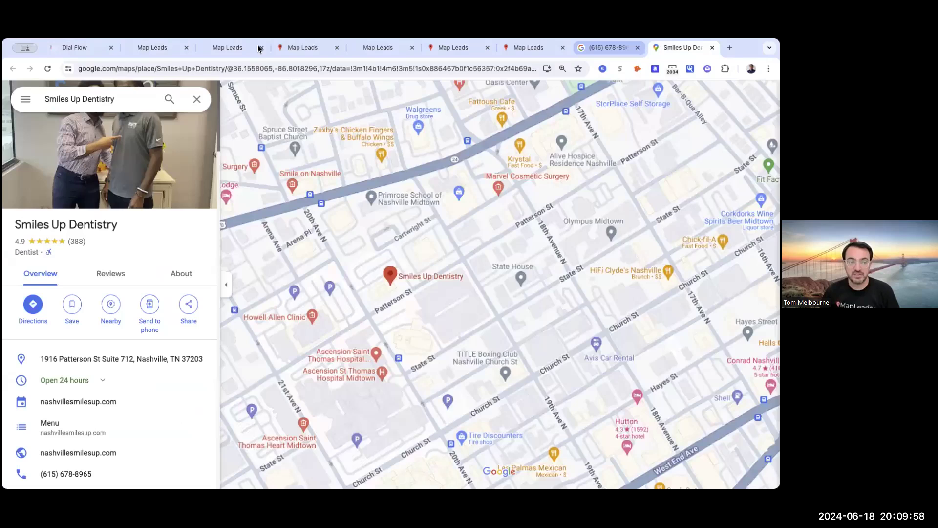
click(711, 48)
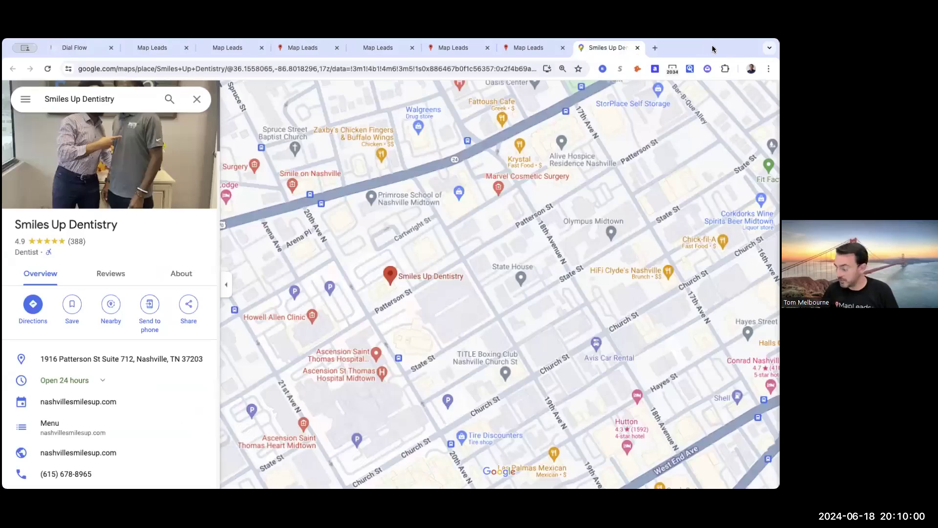
Open the account's Sites area in a new browser tab and load the roofing template's Home page in the page builder.
click(63, 49)
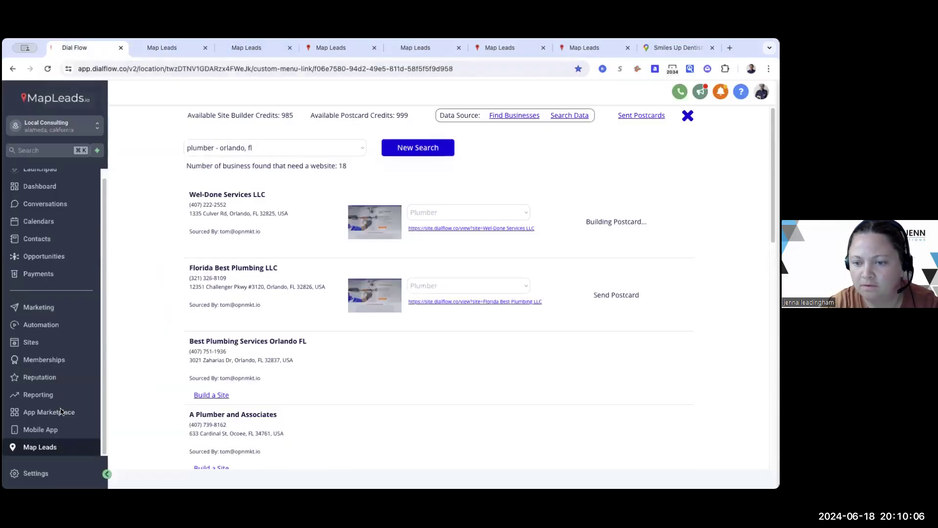
super+click(31, 342)
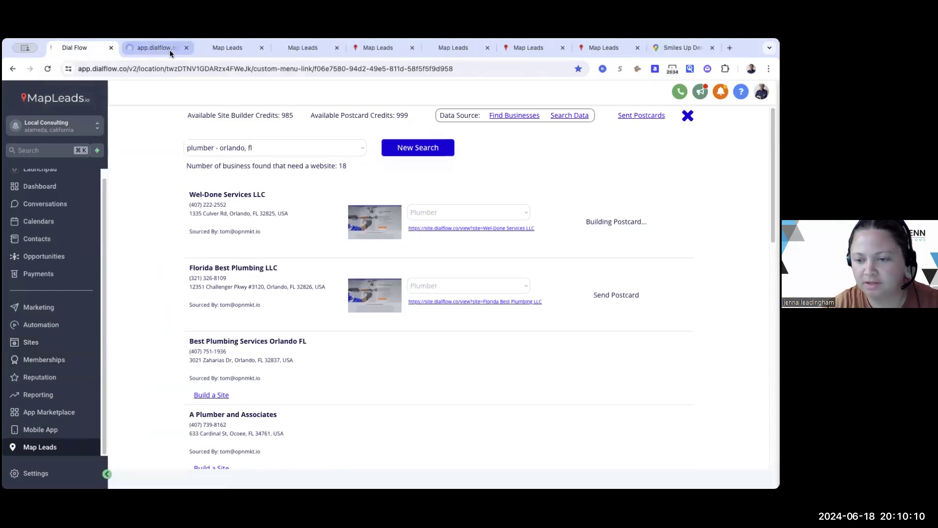
click(185, 54)
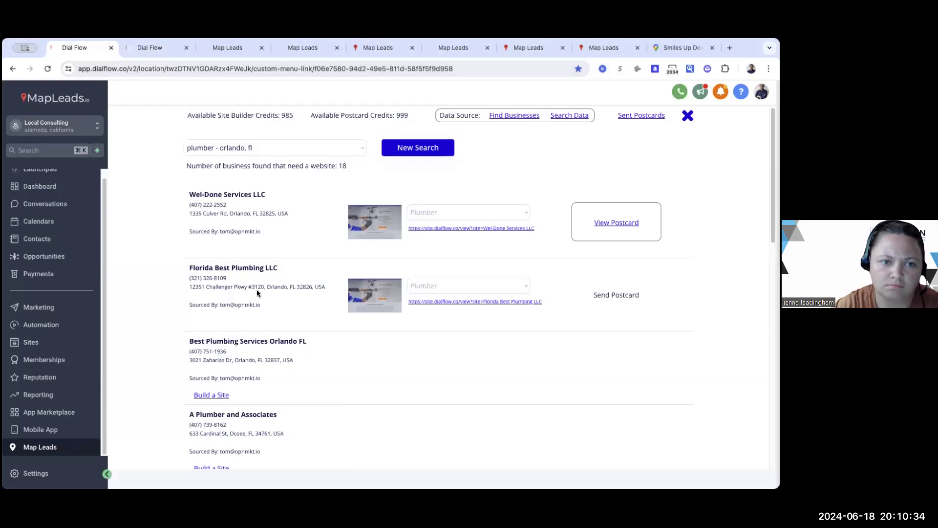
click(155, 48)
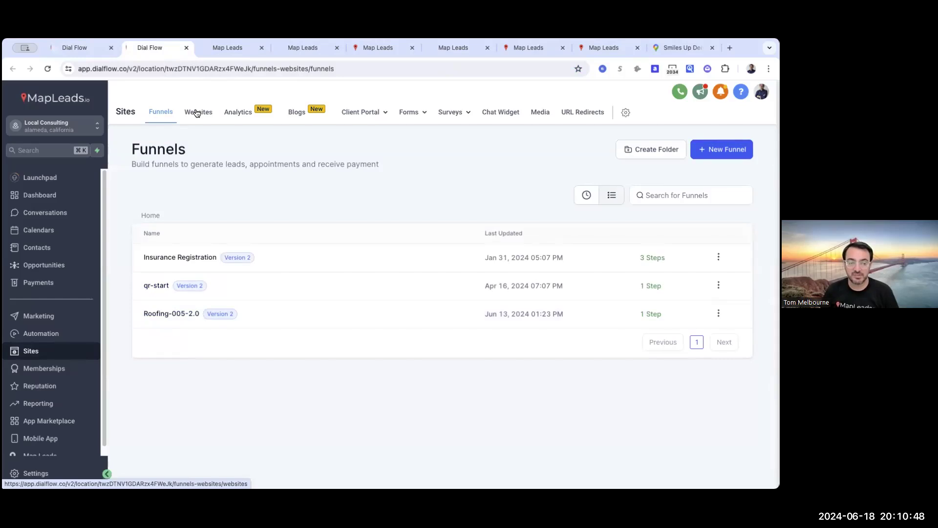
click(167, 317)
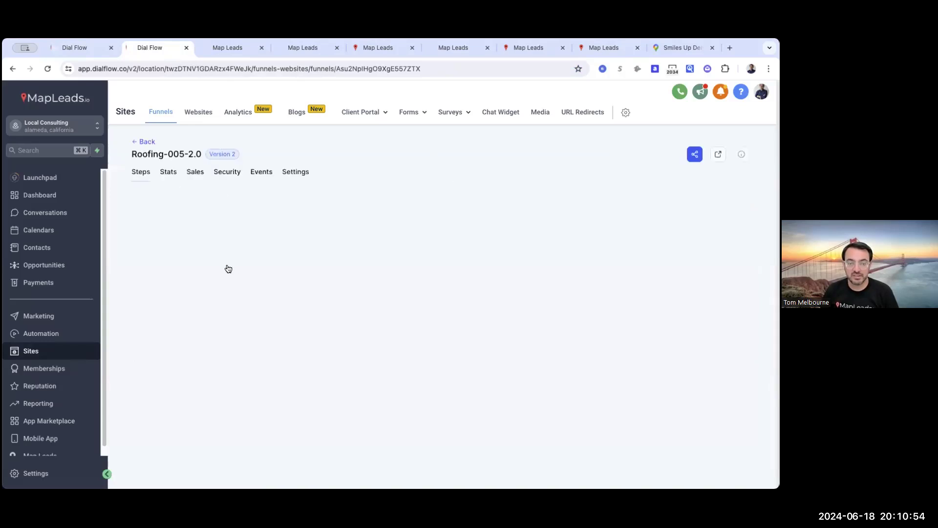
click(179, 230)
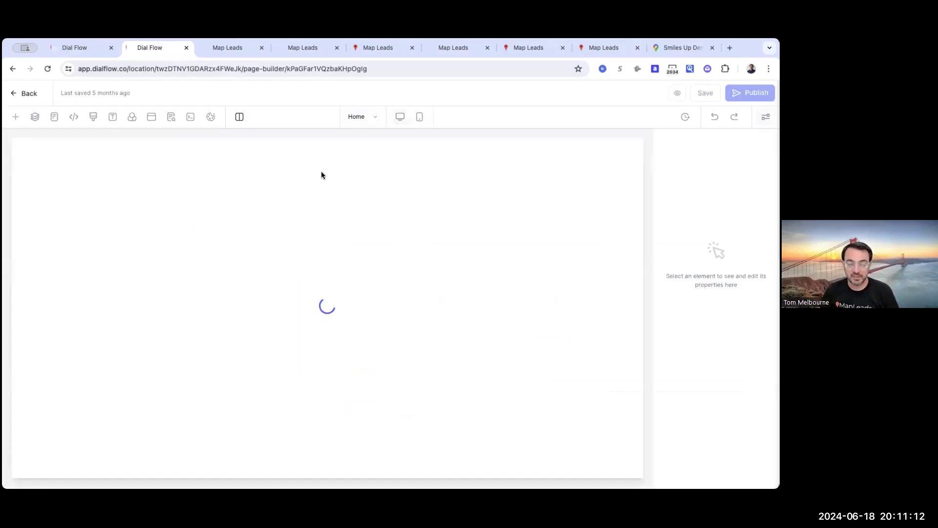
Compare the {{header}} placeholder in the roofing template with the generated headline on the A Damiano And Sons Roofing site.
click(392, 368)
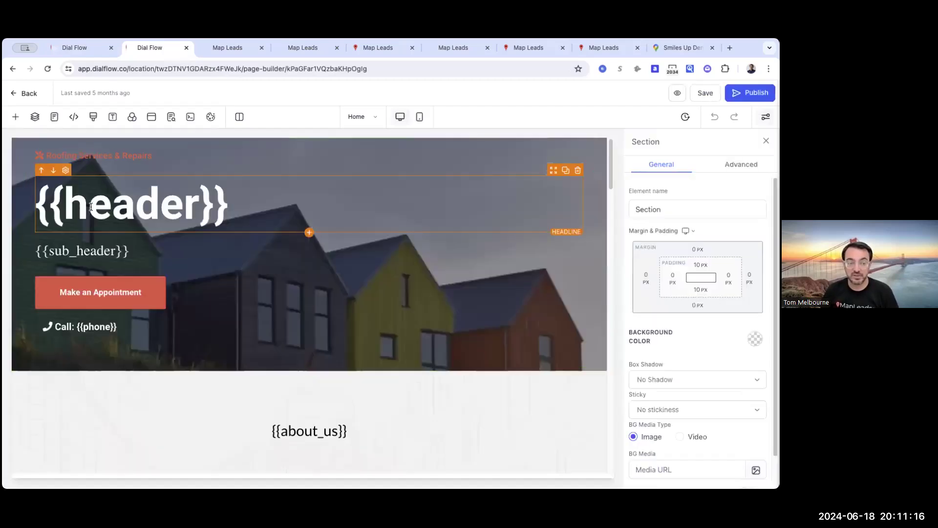
drag(64, 204, 185, 208)
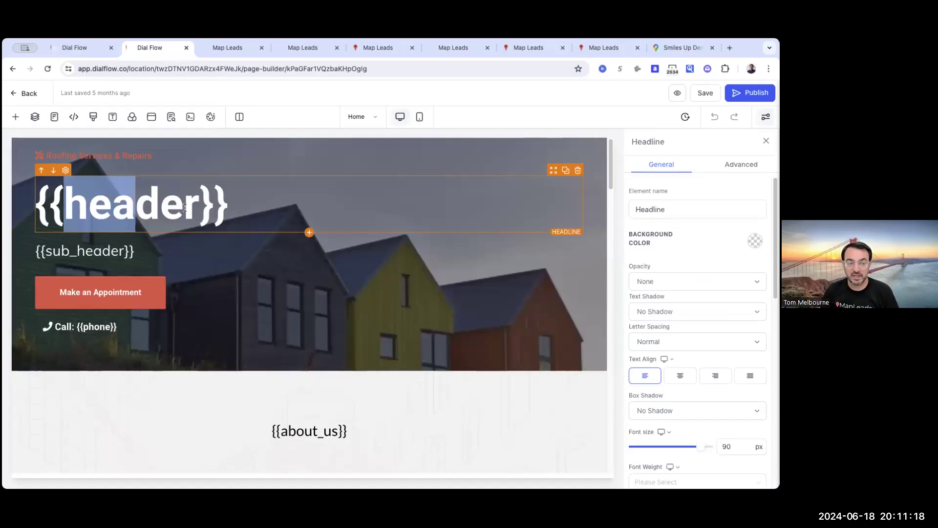
click(206, 213)
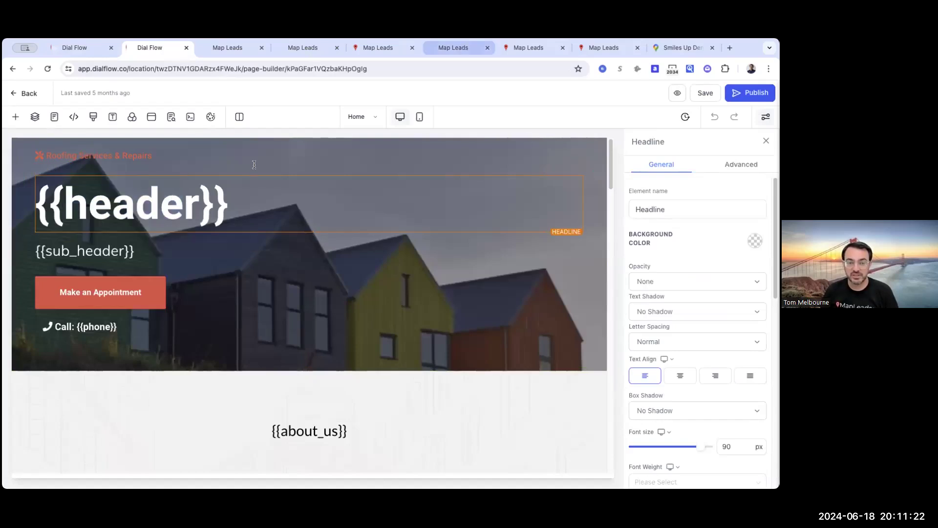
click(453, 47)
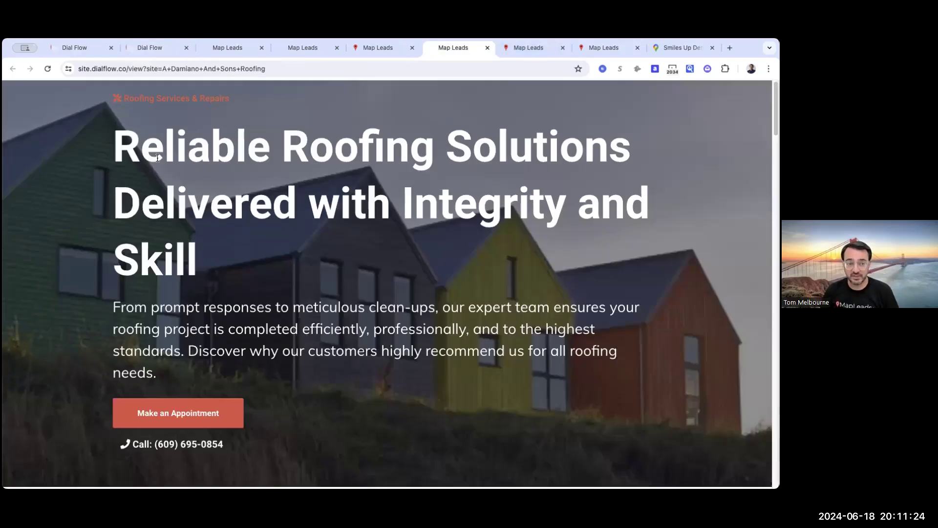
click(133, 47)
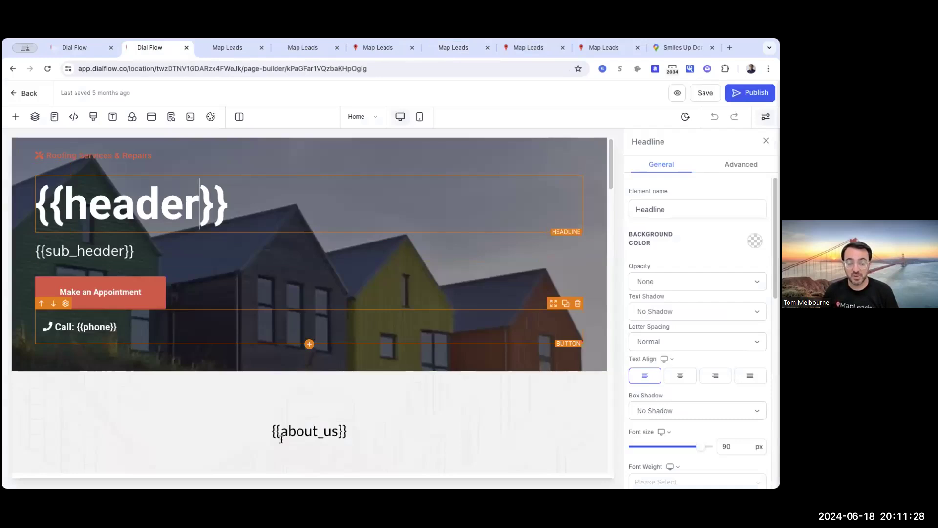
Examine the placeholders in the roofing template's about, services, quotes, why-now, reviews, Frequently Asked Questions, Get In Touch and footer sections.
scroll(333, 390, down, 1)
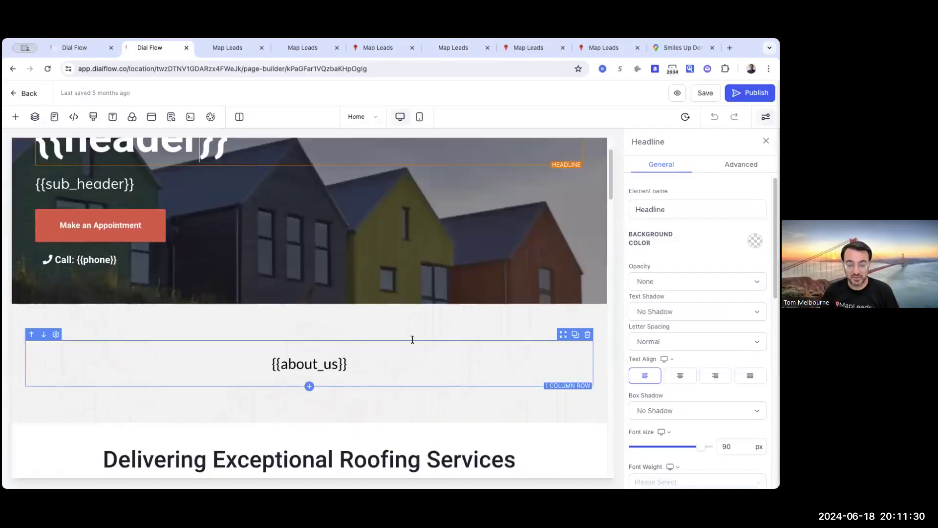
scroll(413, 339, down, 3)
scroll(418, 393, down, 1)
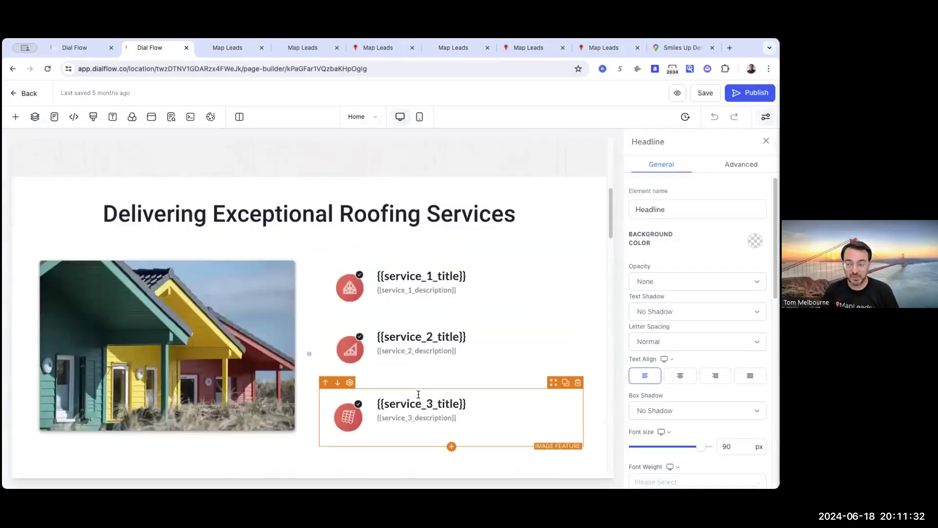
scroll(418, 394, down, 2)
scroll(415, 393, down, 3)
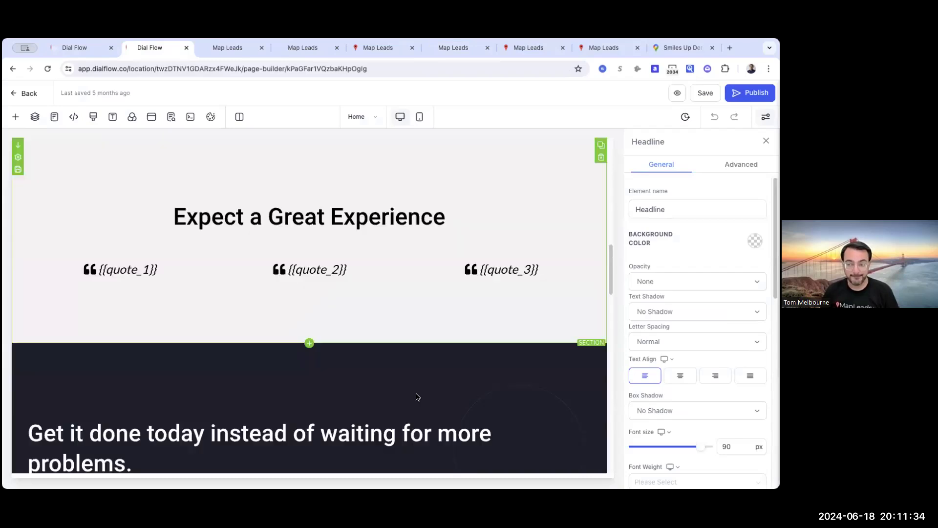
scroll(416, 397, down, 1)
scroll(416, 397, down, 2)
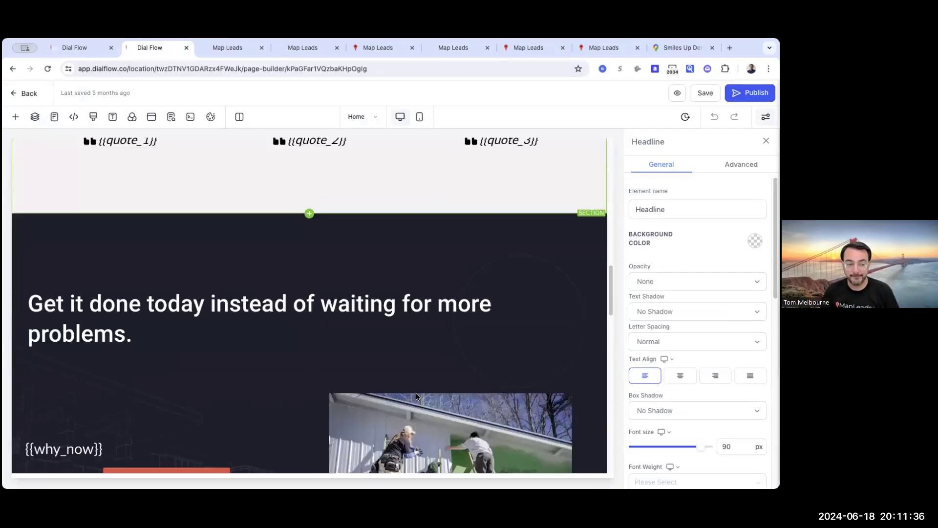
scroll(417, 397, down, 6)
scroll(414, 396, down, 6)
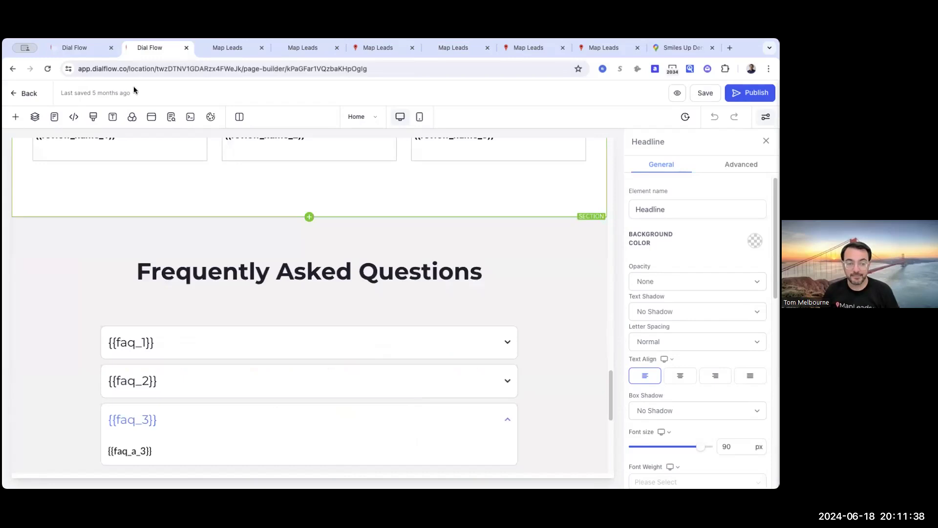
scroll(159, 365, down, 2)
scroll(337, 329, down, 4)
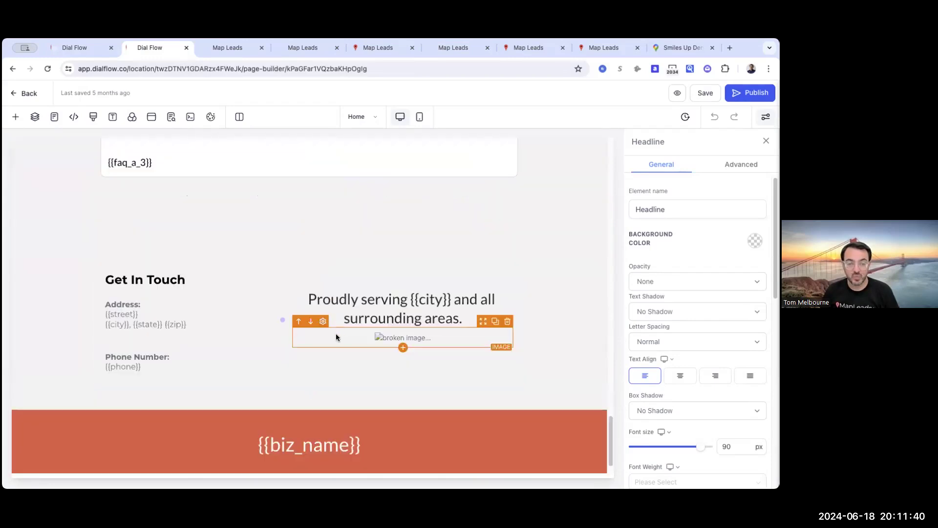
scroll(336, 333, up, 12)
scroll(328, 338, up, 8)
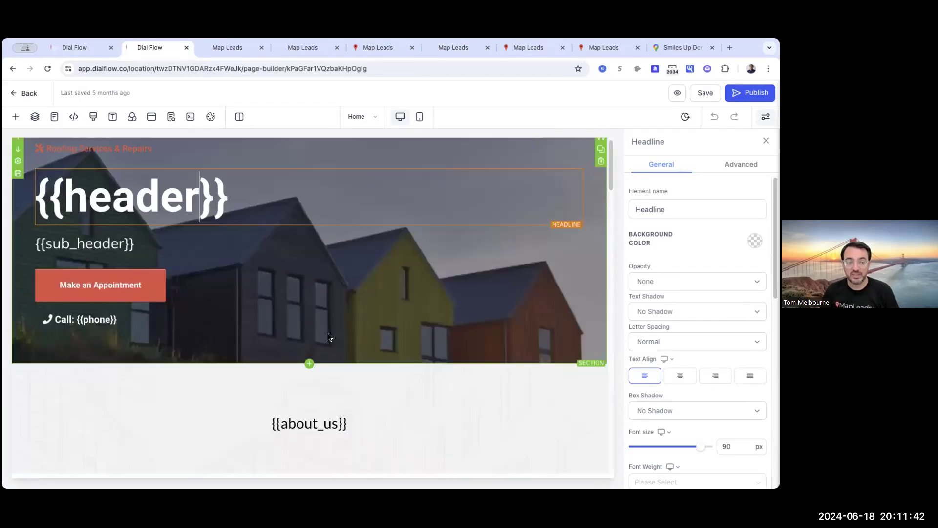
Leave the roofing template and open the Home page of the Plumbing website in the page builder.
click(74, 47)
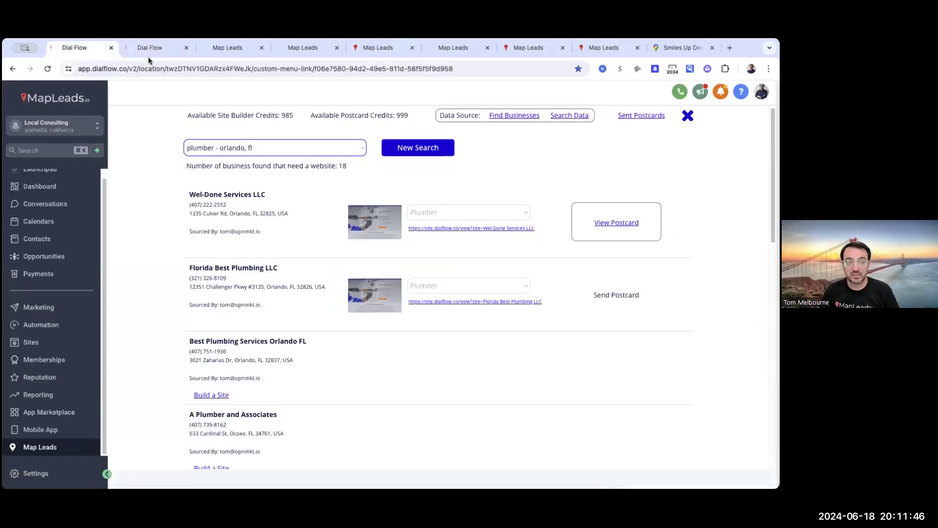
click(149, 48)
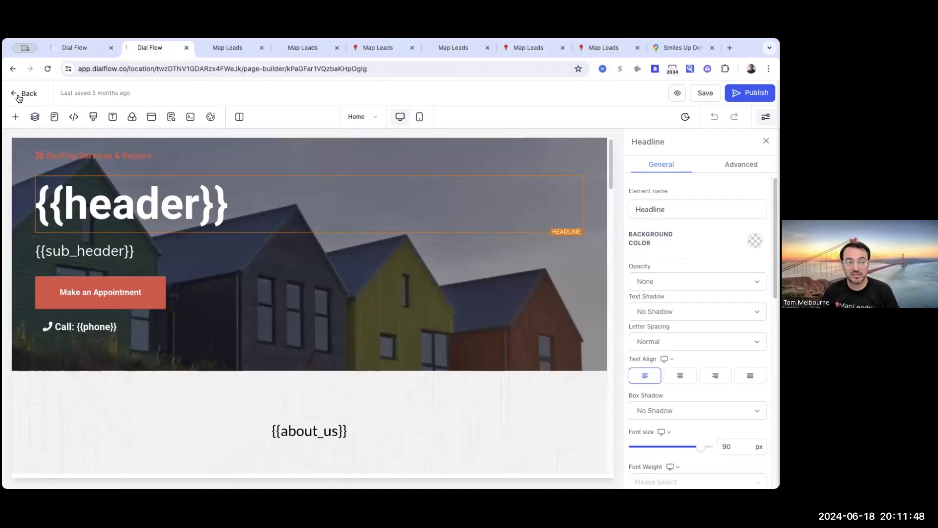
click(25, 99)
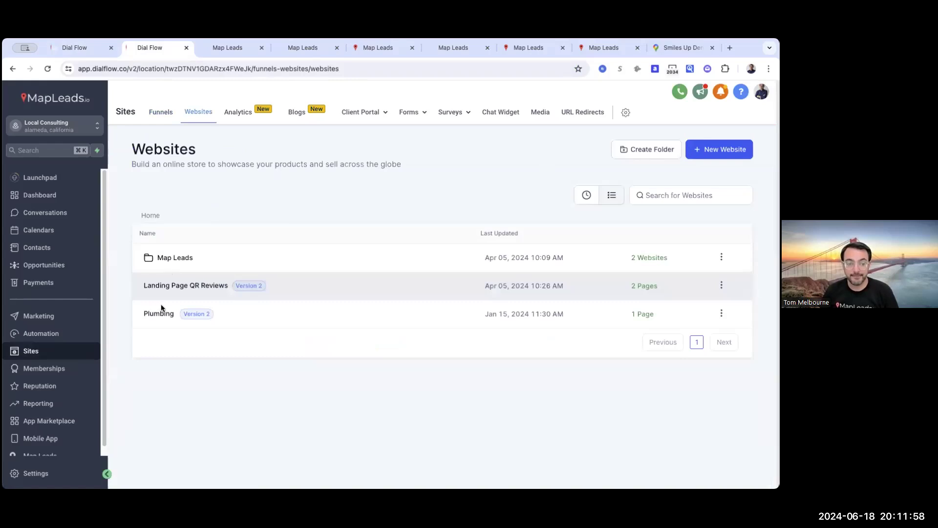
click(161, 314)
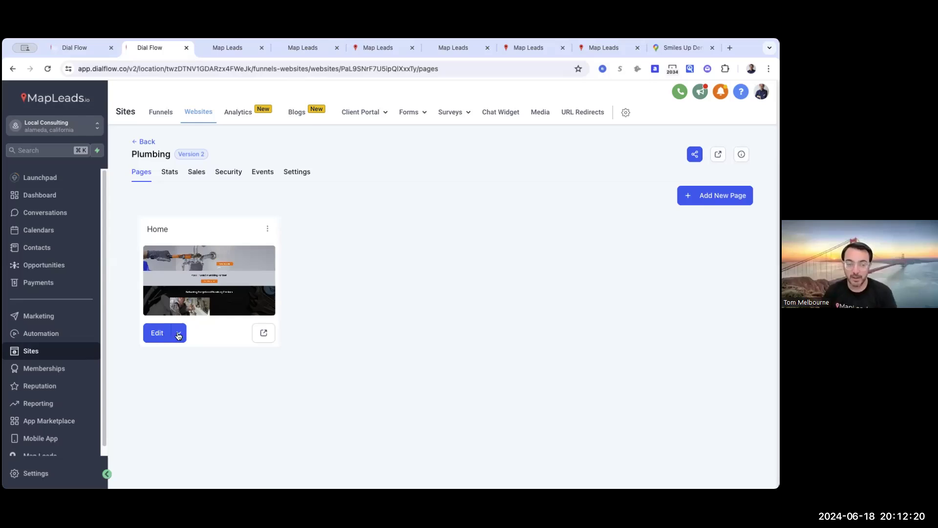
click(239, 292)
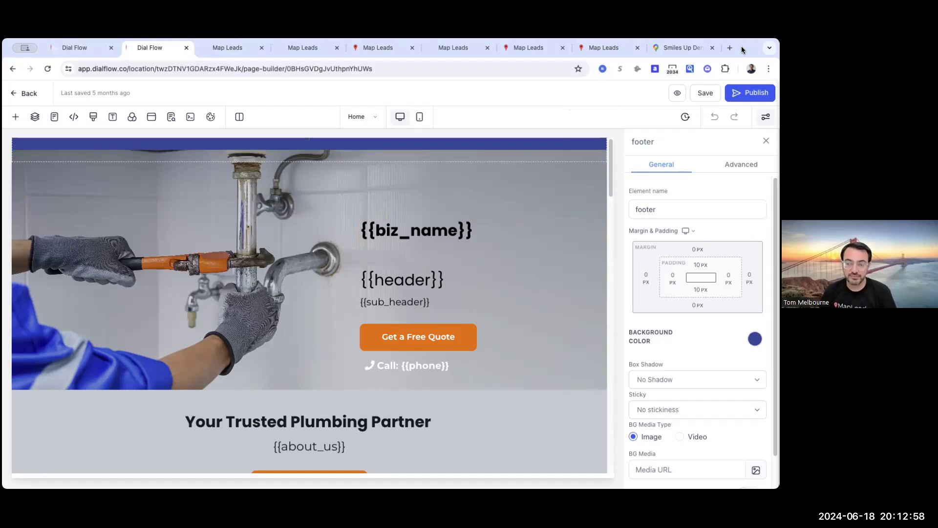
Examine the placeholders in the Plumbing page's hero, Your Trusted Plumbing Partner and Delivering Exceptional Plumbing Services sections.
scroll(379, 398, down, 5)
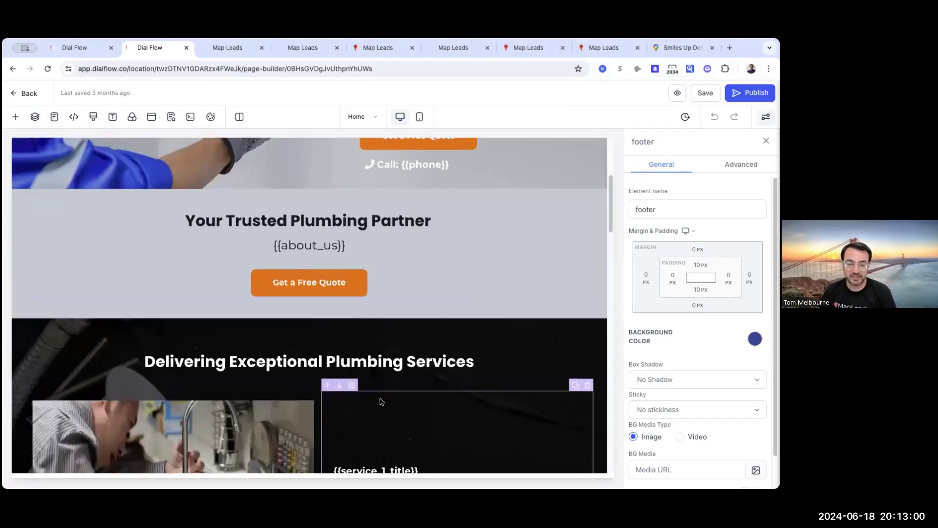
scroll(427, 211, up, 5)
scroll(344, 388, down, 10)
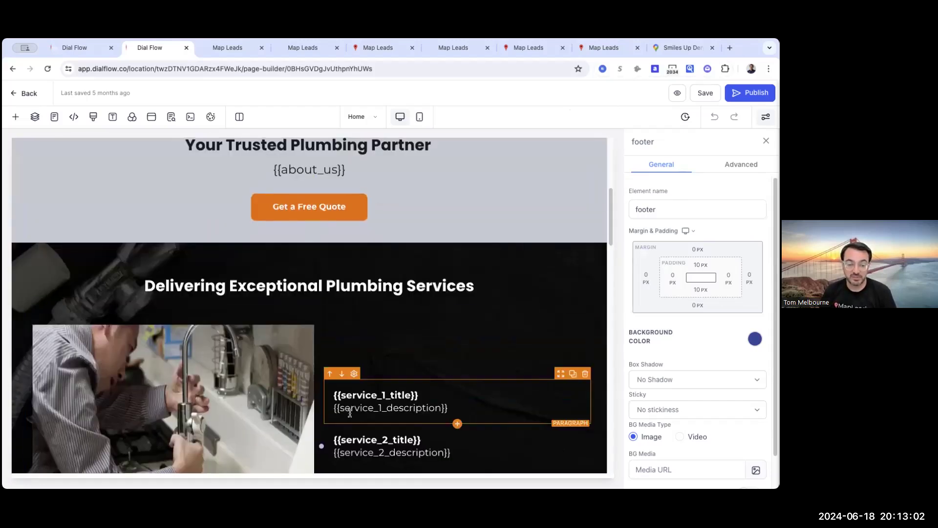
scroll(309, 308, up, 15)
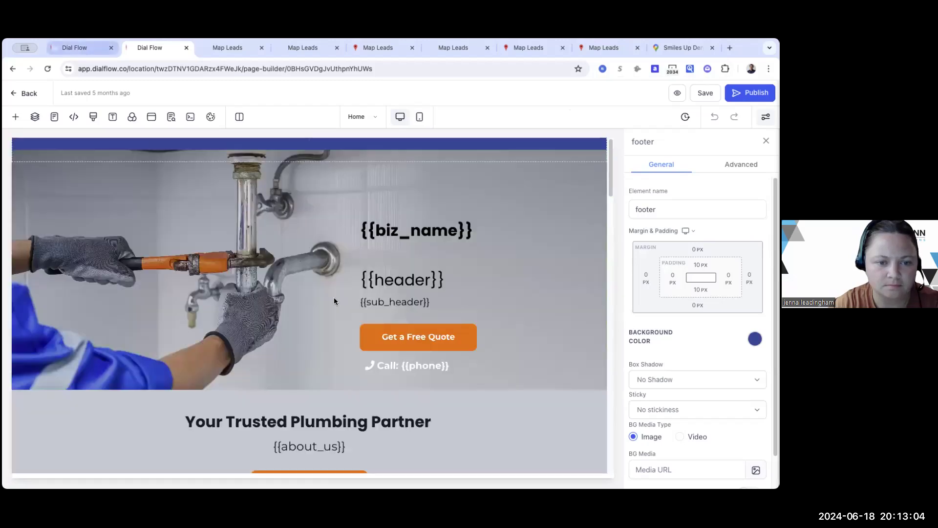
Close the Site Builder results in MapLeads and return to the dentist nashville TN business list.
click(83, 49)
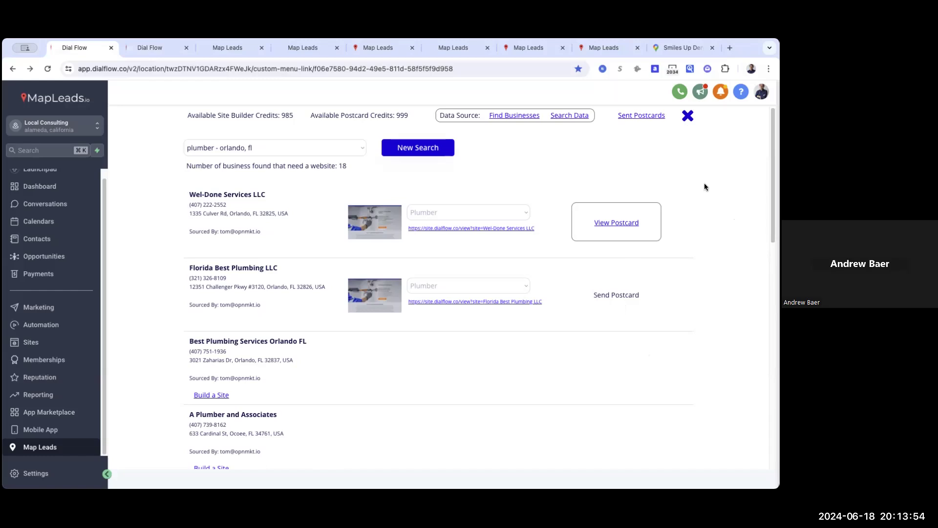
click(687, 115)
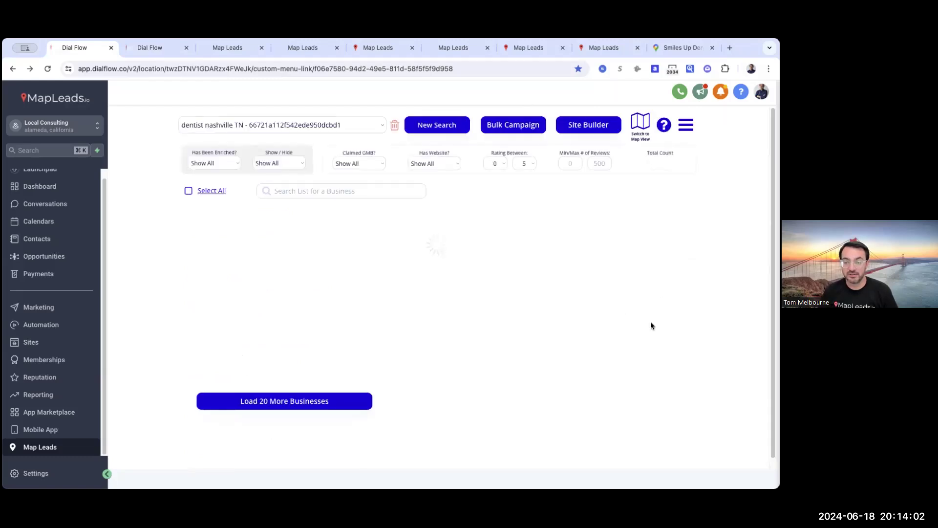
Close all the extra browser tabs, keeping only the Dial Flow tab with the dentist nashville TN business list.
click(187, 48)
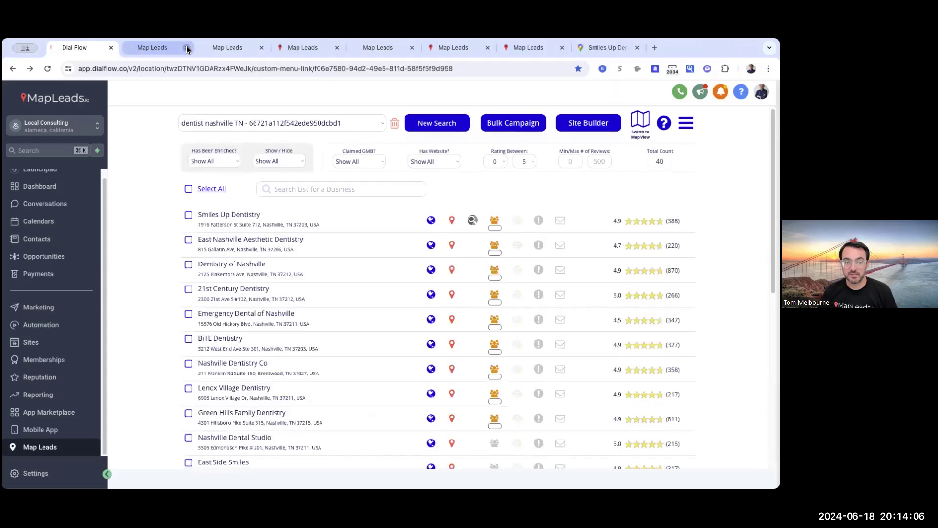
click(186, 48)
click(187, 48)
click(186, 48)
click(186, 48)
click(187, 48)
click(187, 48)
click(187, 47)
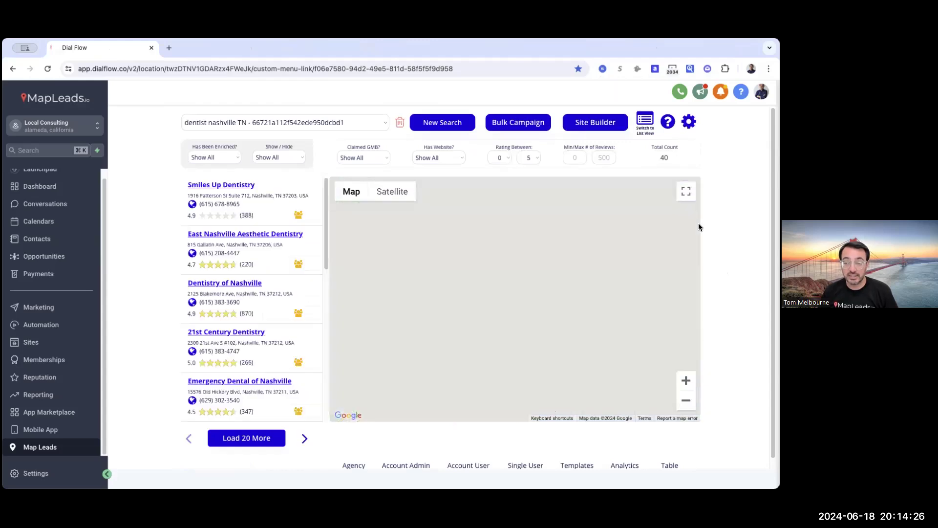
Open the MapLeads agency settings, look through the sub-account list and bring up the Local Consulting sub-account's details.
click(687, 122)
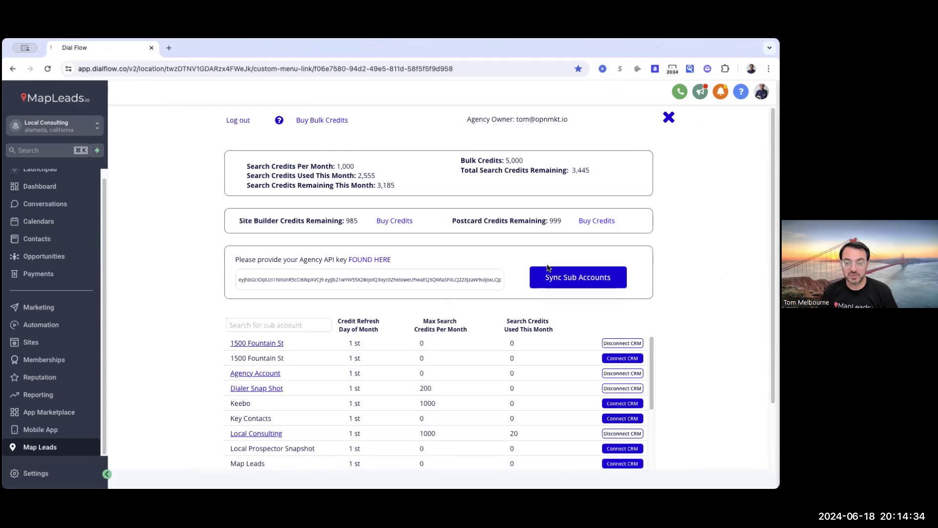
scroll(336, 372, down, 1)
scroll(335, 374, down, 5)
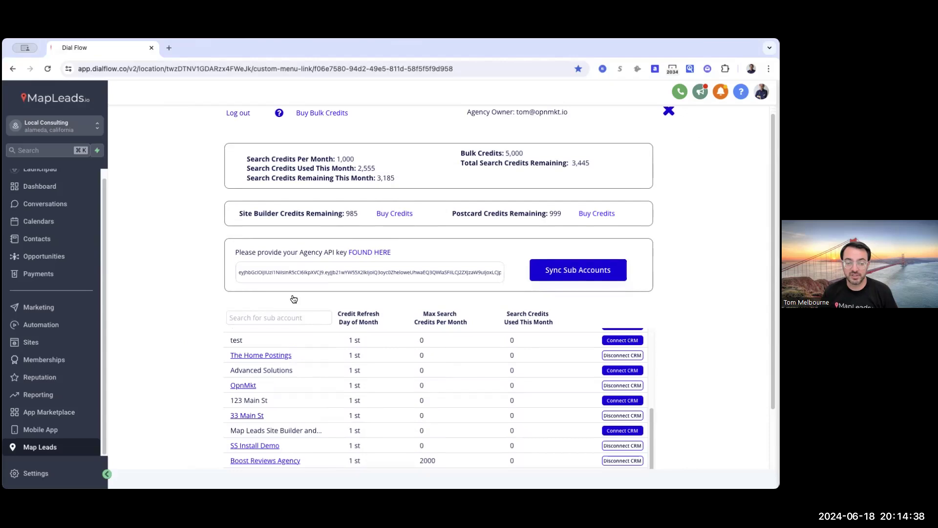
scroll(295, 331, down, 3)
scroll(308, 322, up, 3)
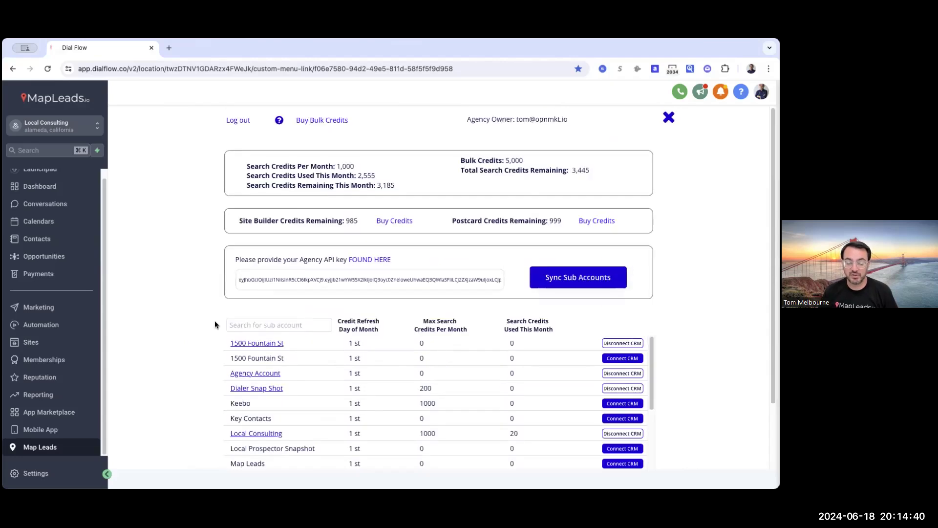
scroll(201, 321, down, 3)
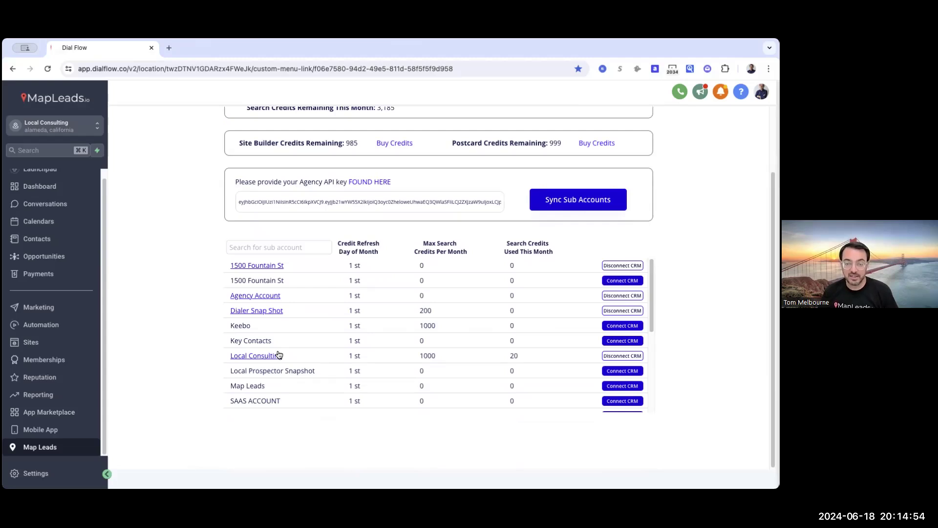
click(264, 356)
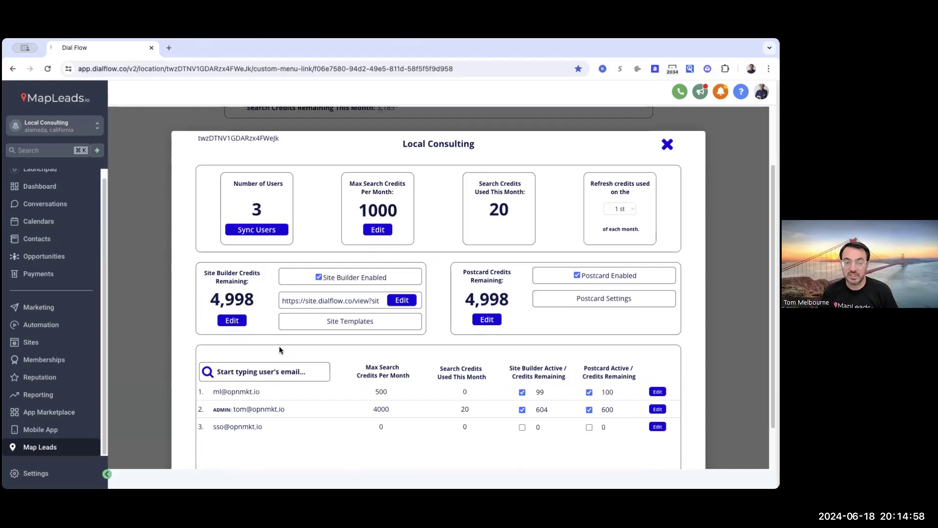
drag(261, 207, 251, 209)
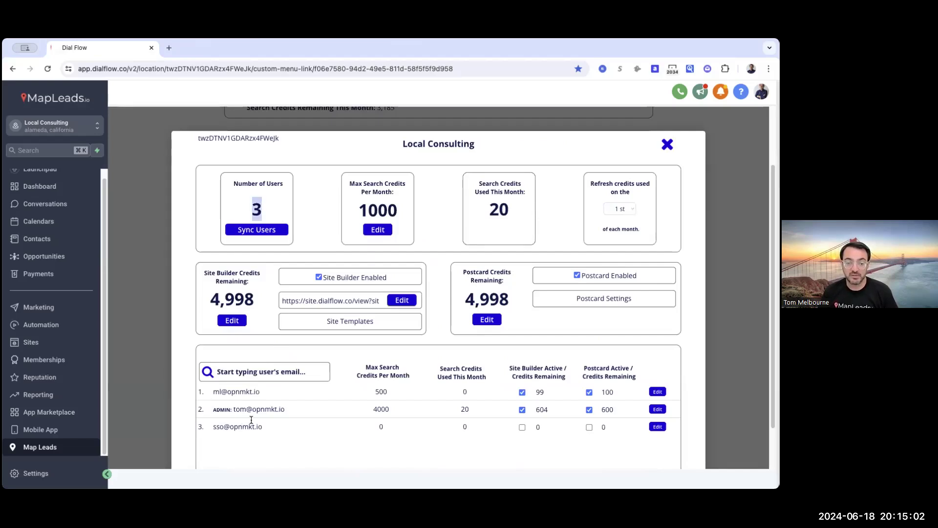
Set the Local Consulting sub-account's maximum search credits per month to 562 and save it.
click(378, 229)
key(super+a)
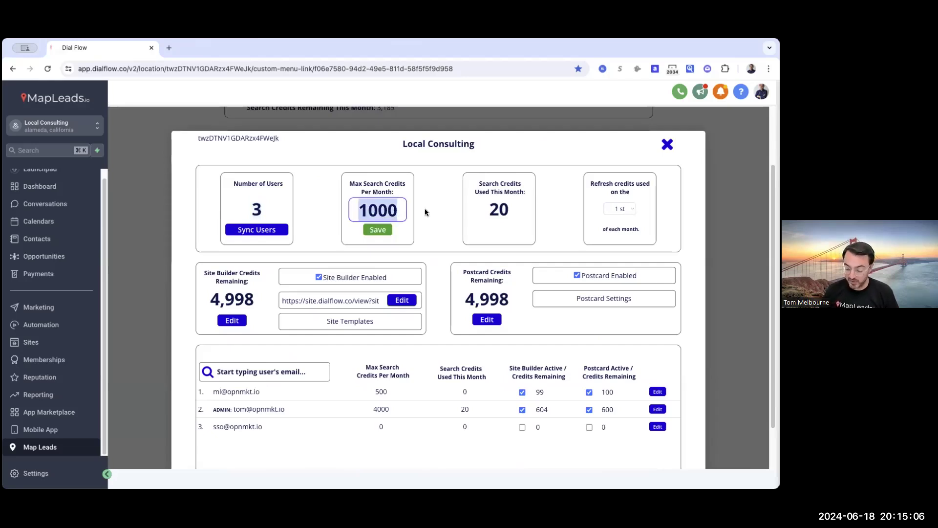
text(562)
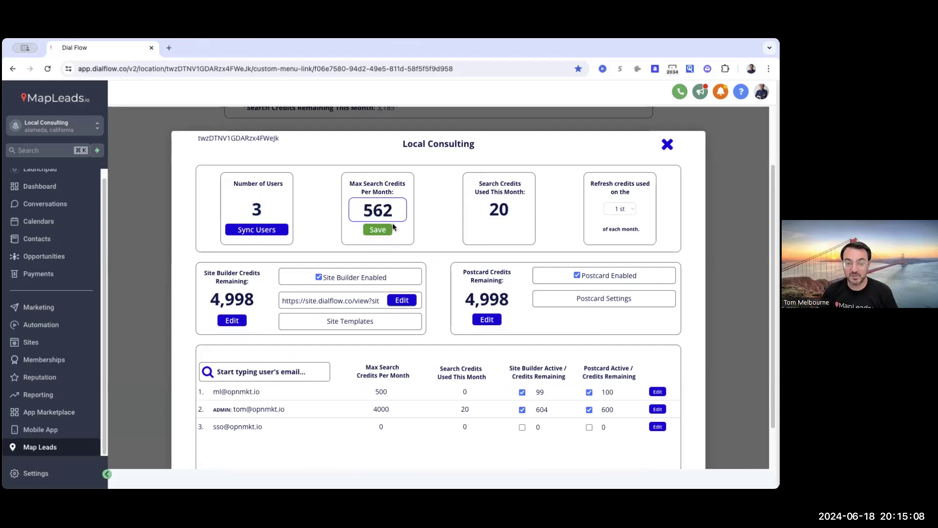
click(378, 230)
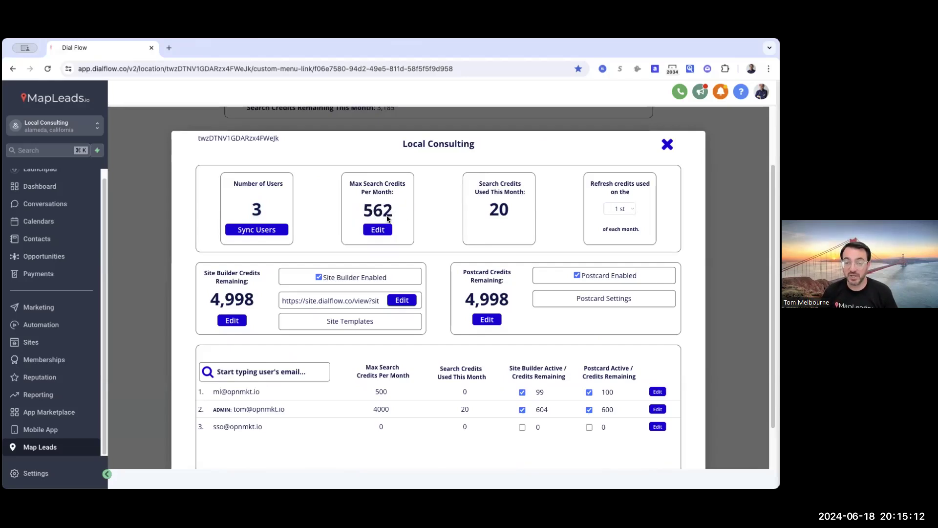
Set Local Consulting's maximum search credits per month back to 1000 and save it.
click(386, 211)
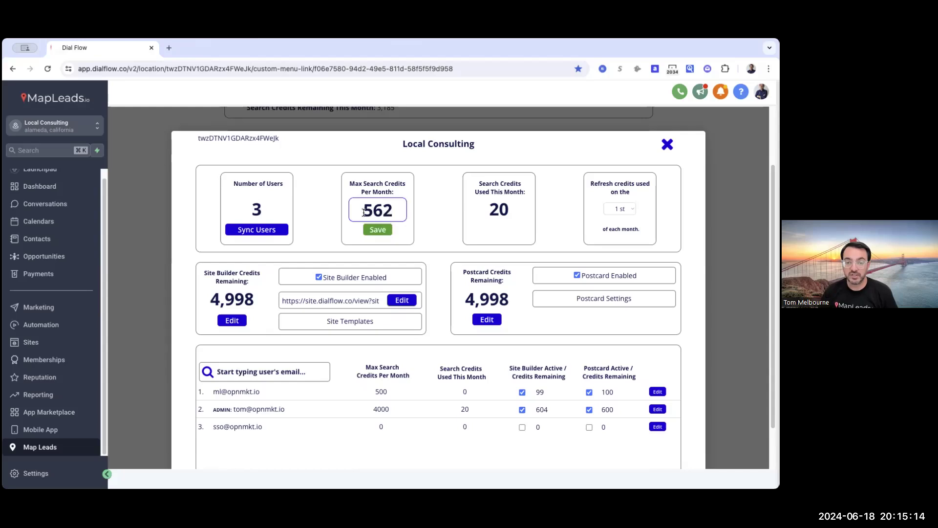
key(super+a)
text(1000)
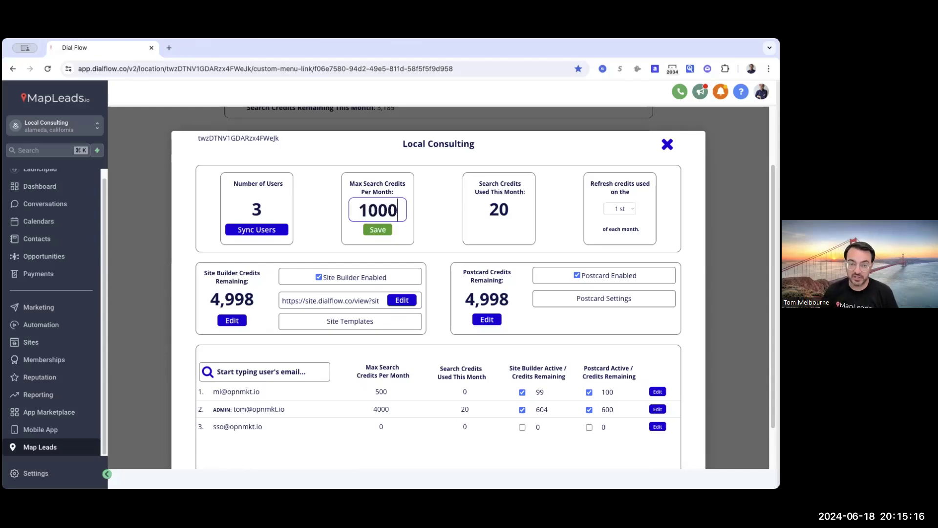
click(372, 230)
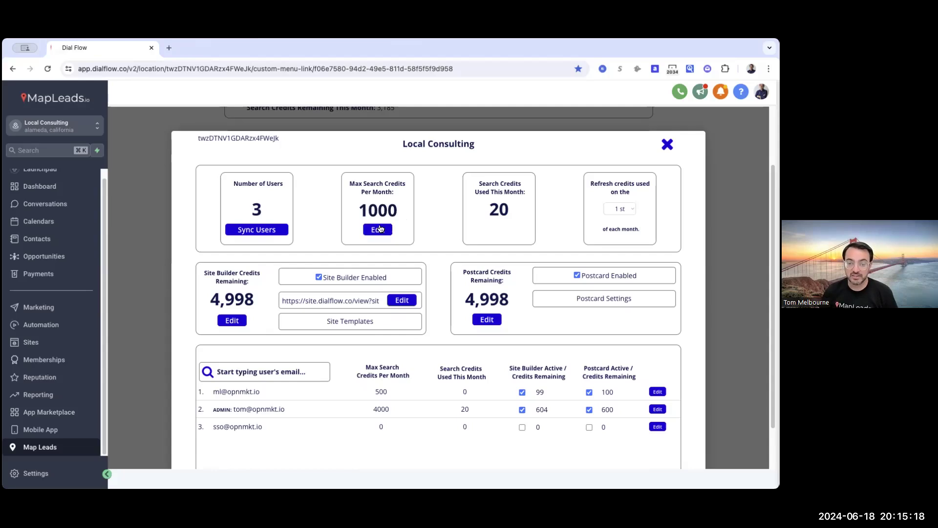
Check Local Consulting's used search credits and refresh day, and switch its Site Builder and Postcard access off and on again.
double_click(583, 267)
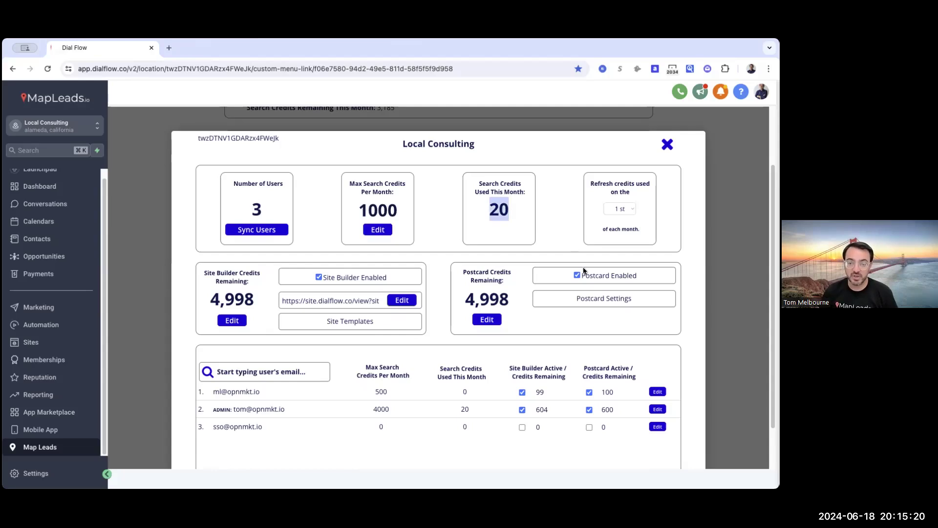
click(622, 210)
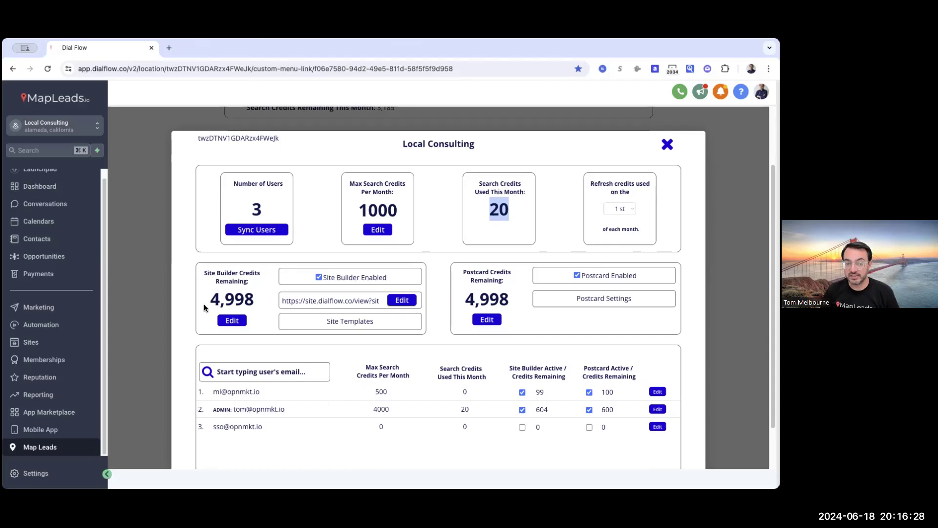
click(318, 277)
click(318, 277)
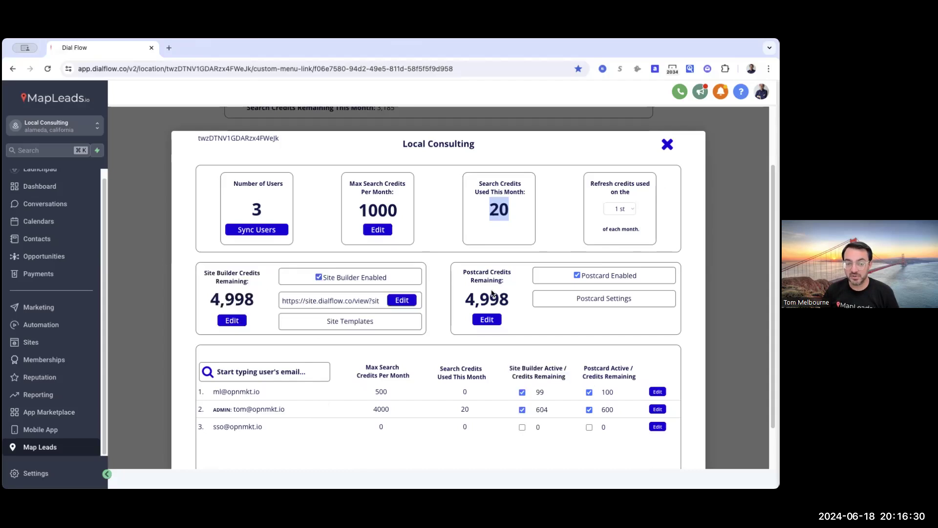
click(577, 275)
click(577, 275)
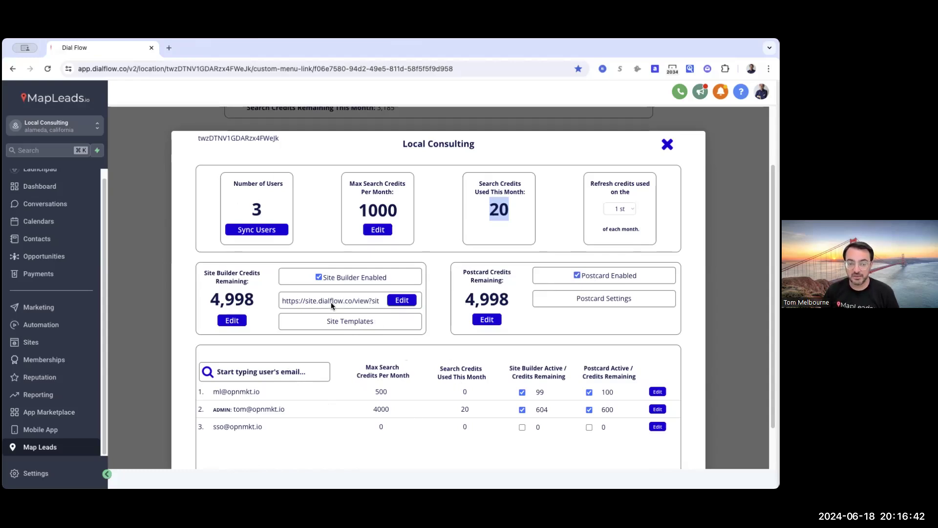
Examine the names and URLs of the Roofer and Plumber entries in Local Consulting's site templates, and close the list.
click(330, 322)
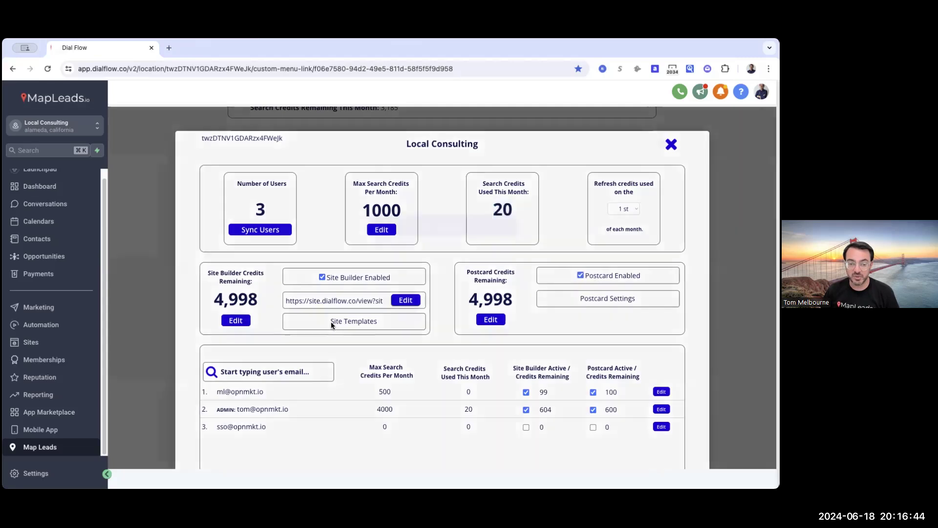
drag(236, 275, 255, 274)
click(237, 296)
drag(369, 276, 472, 280)
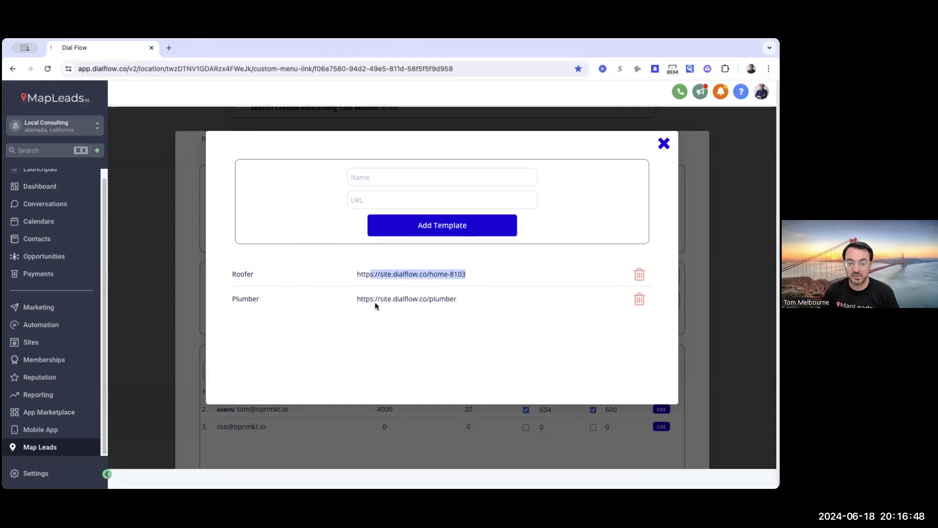
drag(374, 299, 464, 299)
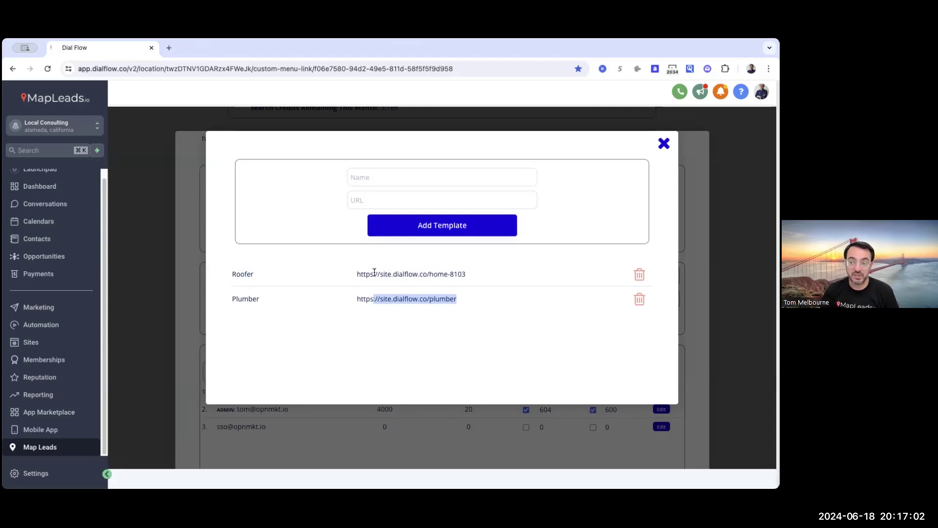
drag(364, 273, 478, 275)
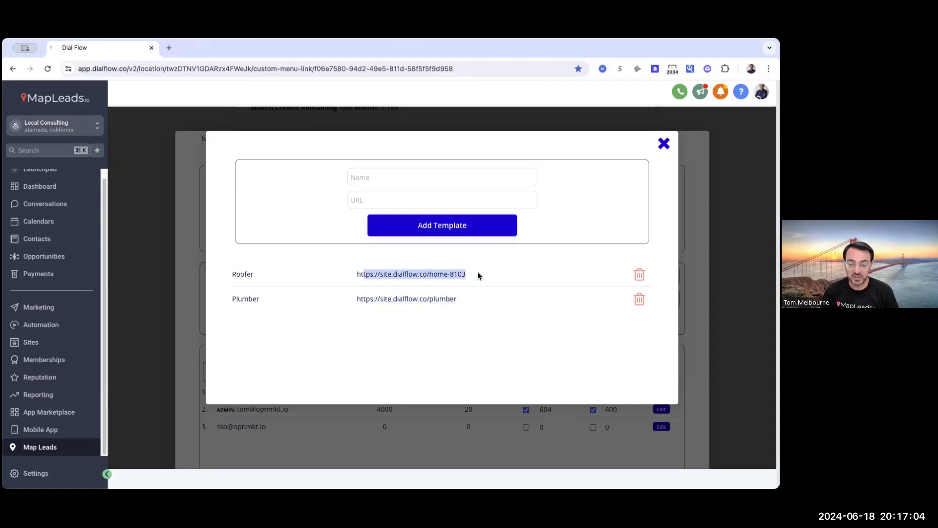
click(439, 273)
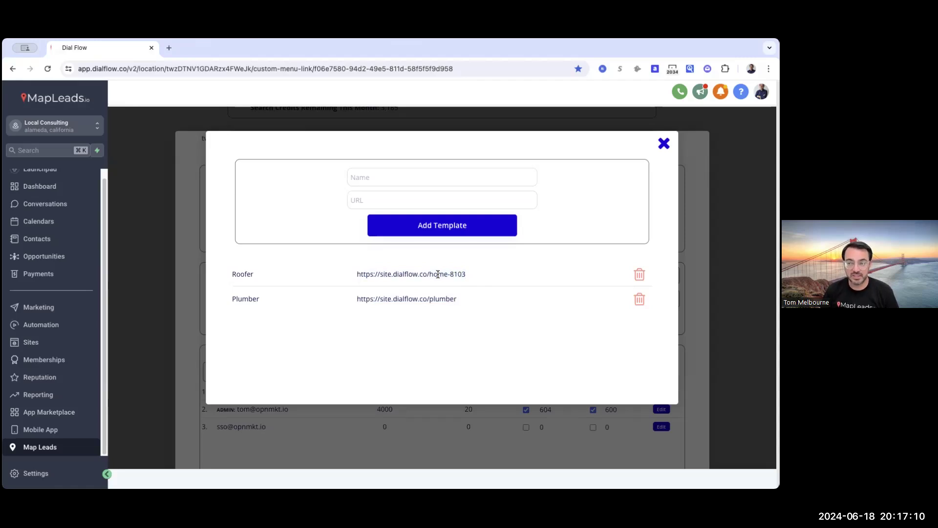
click(664, 144)
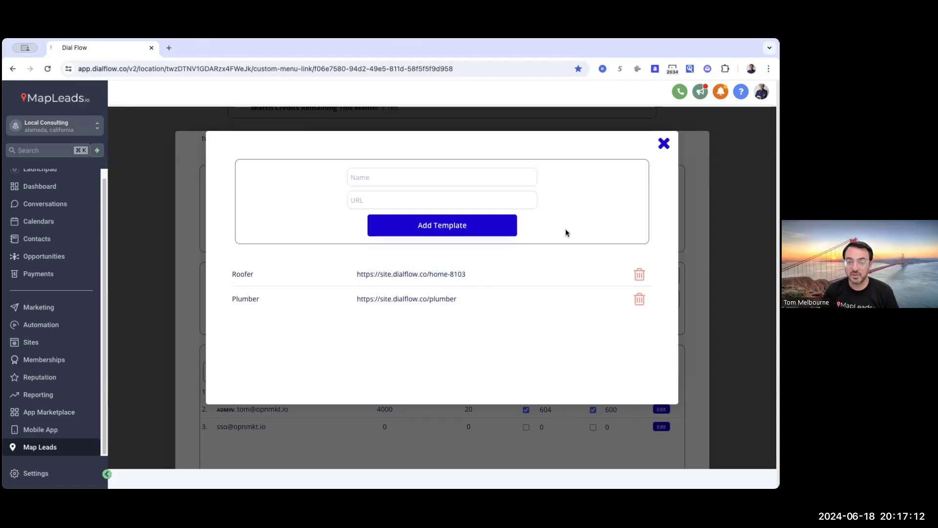
View the postcard templates in Local Consulting's postcard settings and close them.
scroll(491, 384, down, 2)
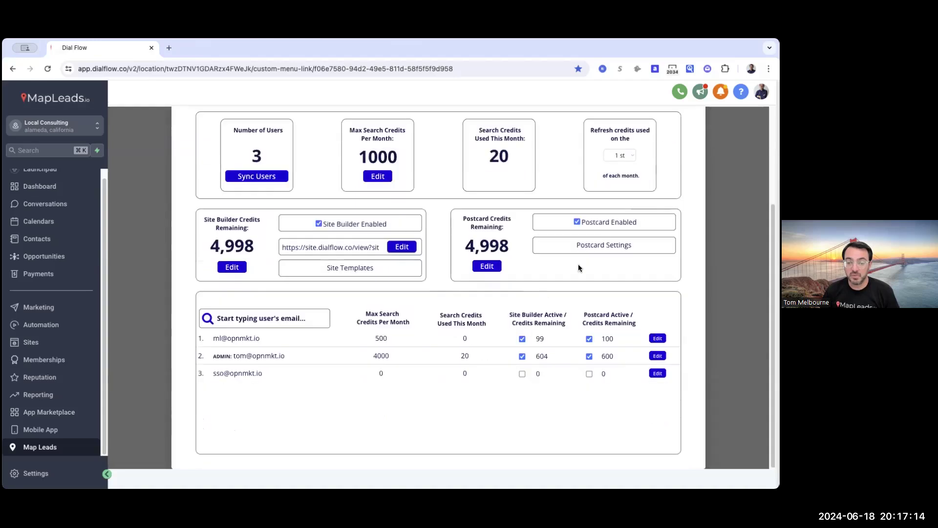
click(602, 248)
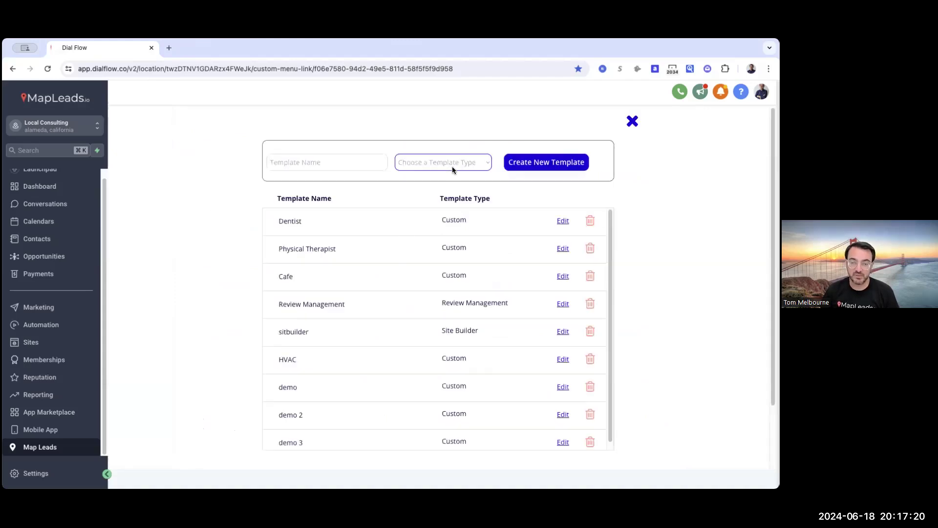
click(633, 122)
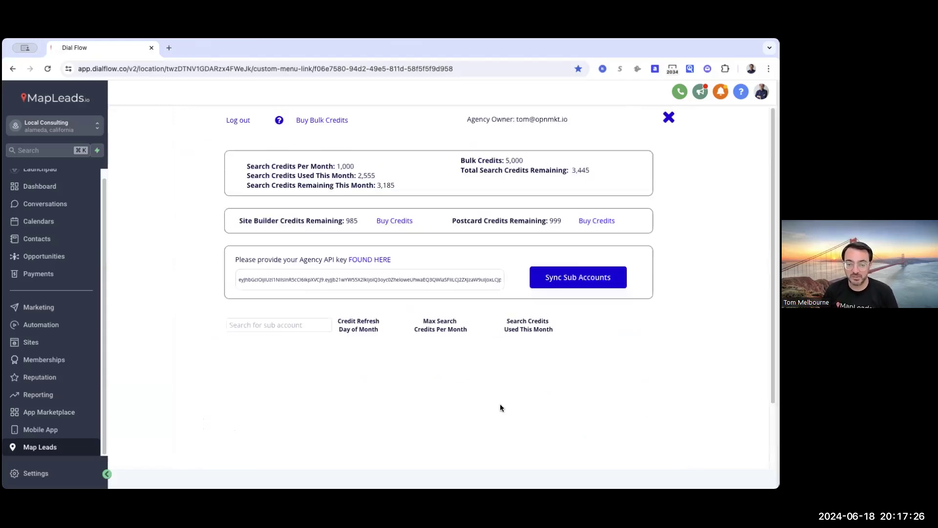
Find Local Consulting in the sub-account list, reopen its details and show its user permissions.
scroll(267, 433, down, 5)
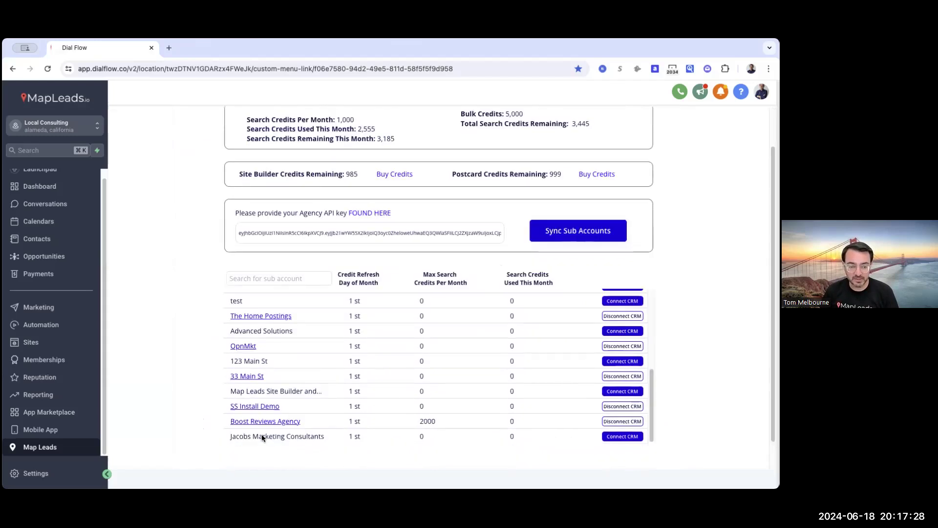
scroll(243, 375, up, 2)
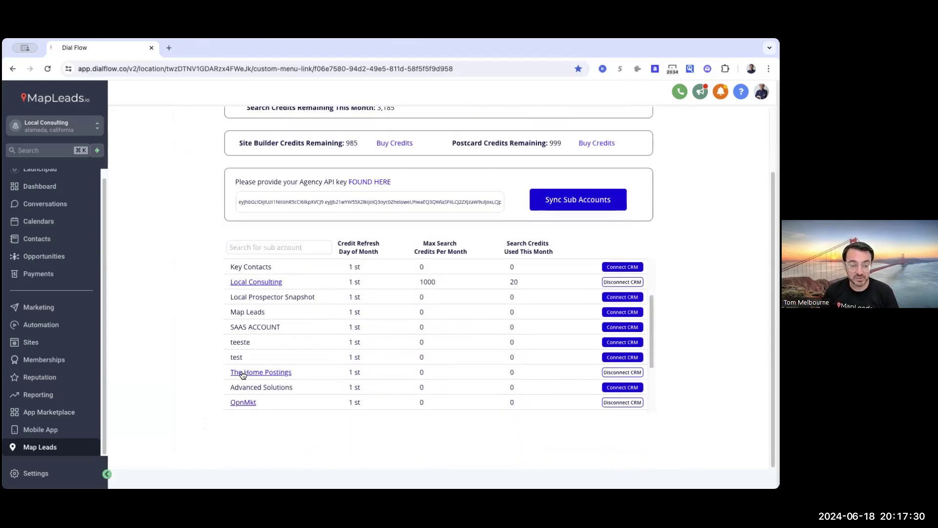
click(272, 282)
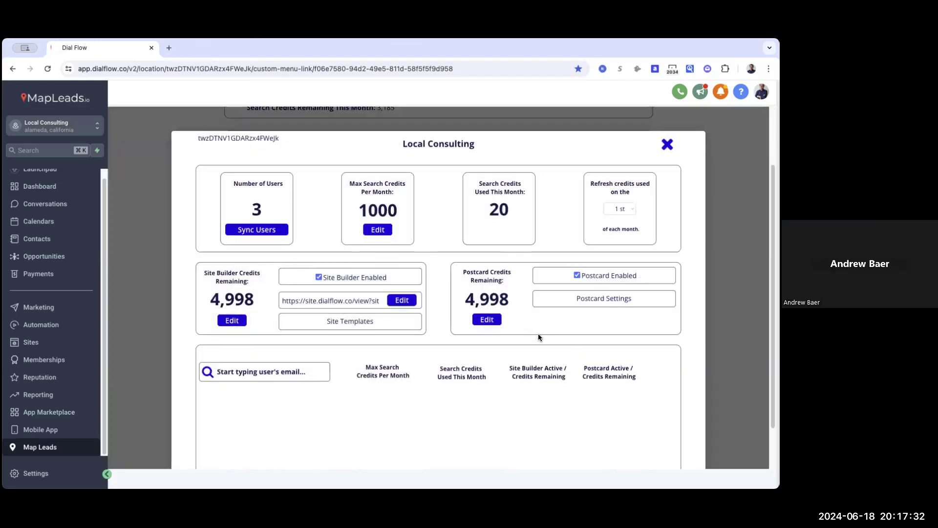
scroll(547, 401, down, 2)
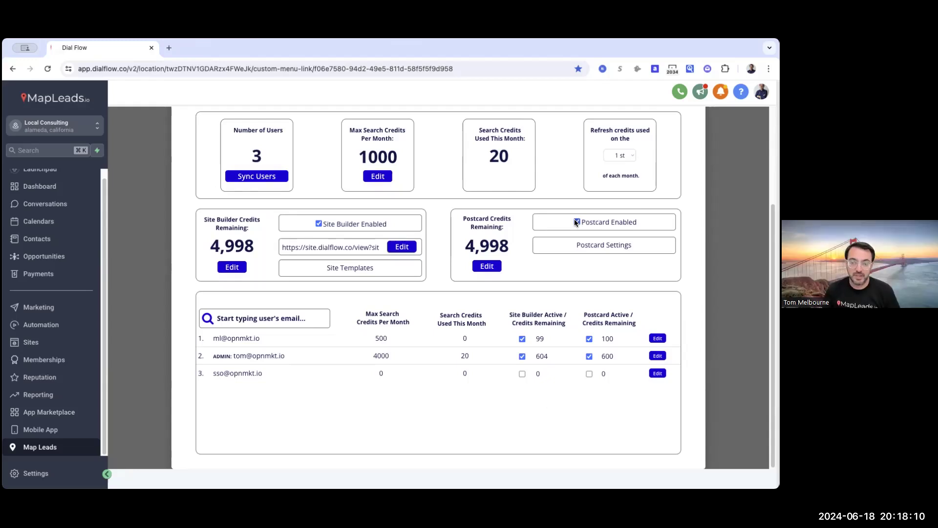
Turn Local Consulting's Site Builder access off and back on, and disable its Postcard access.
click(319, 223)
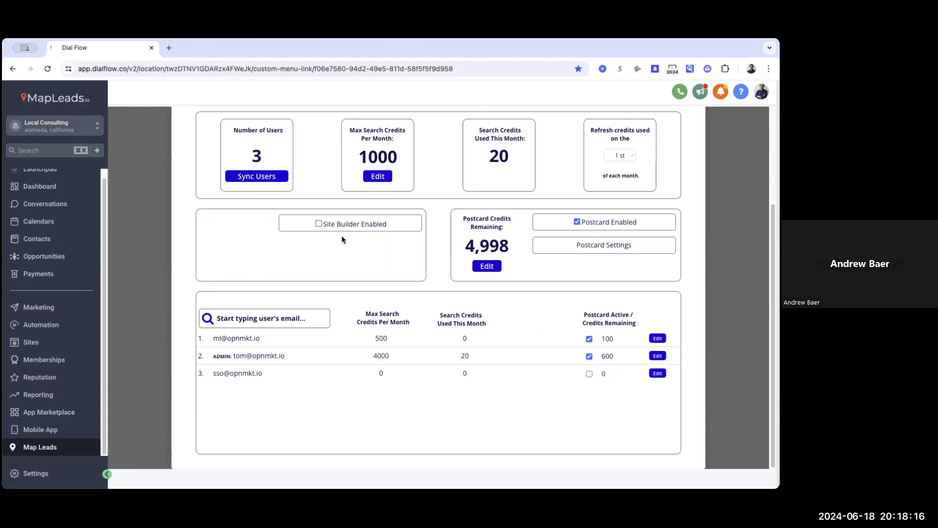
click(318, 224)
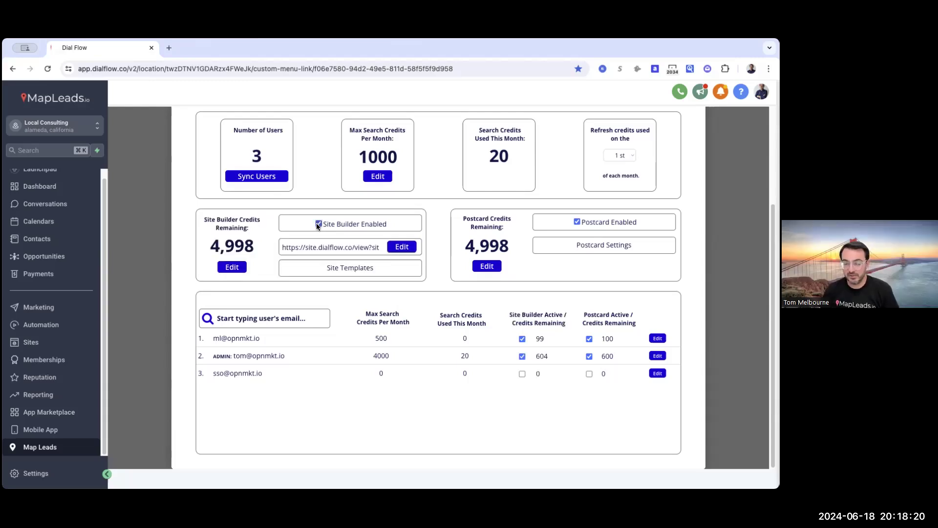
click(578, 221)
click(575, 223)
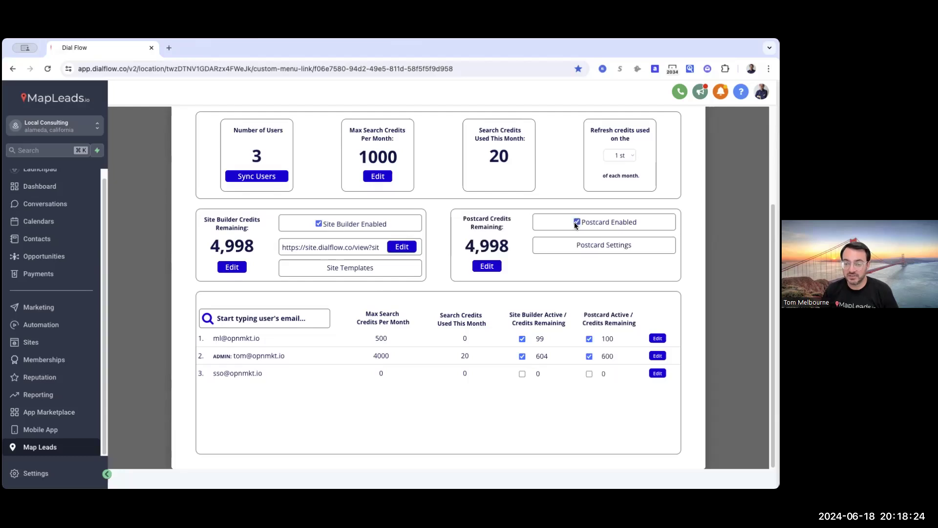
click(576, 222)
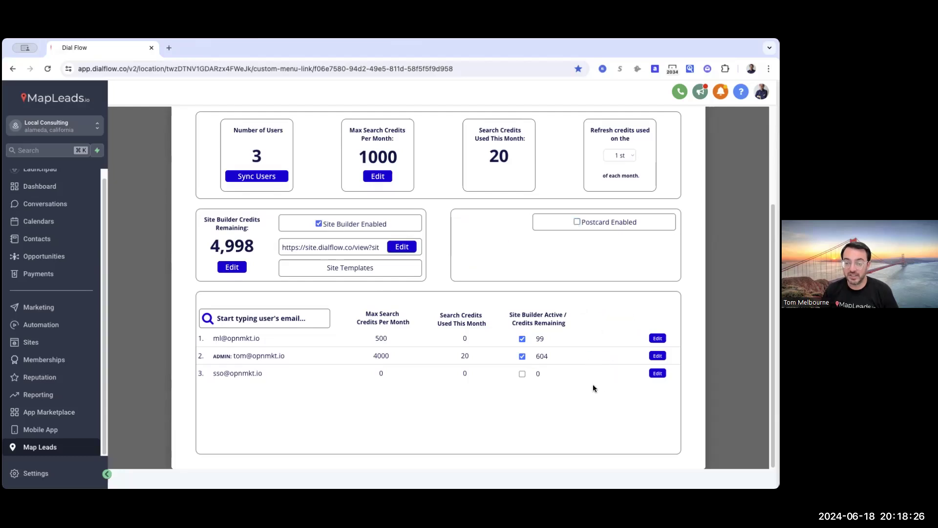
Re-enable Local Consulting's Postcard access, and open the admin user's credits for editing to compare the monthly search limit with the account's.
click(576, 220)
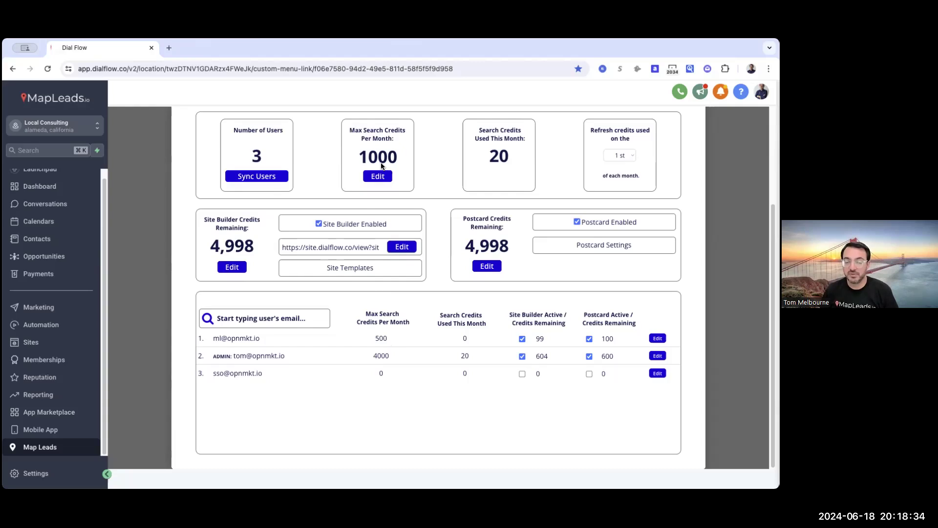
click(658, 355)
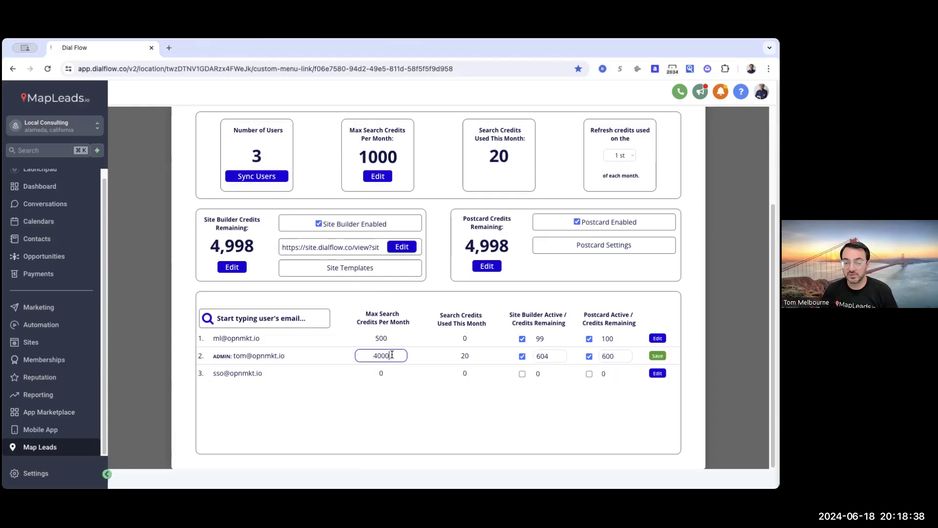
drag(390, 355, 368, 356)
drag(397, 157, 377, 158)
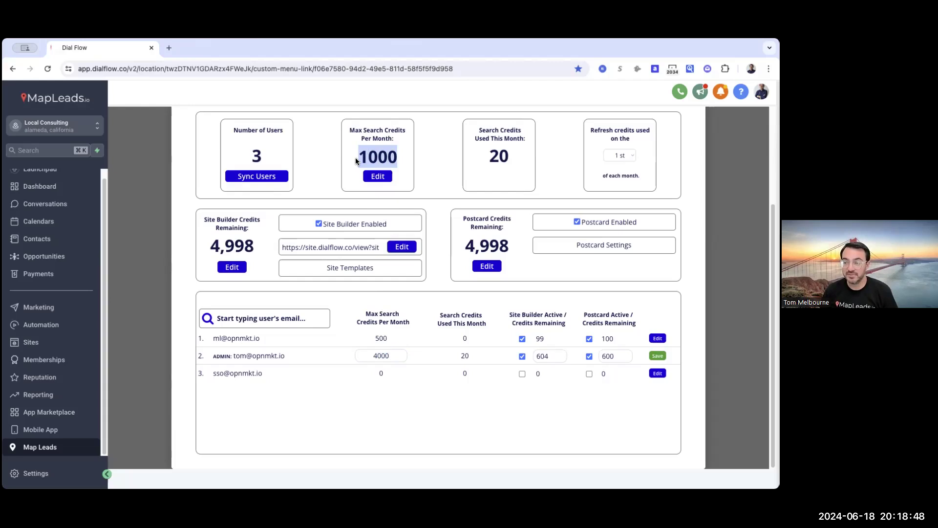
click(383, 356)
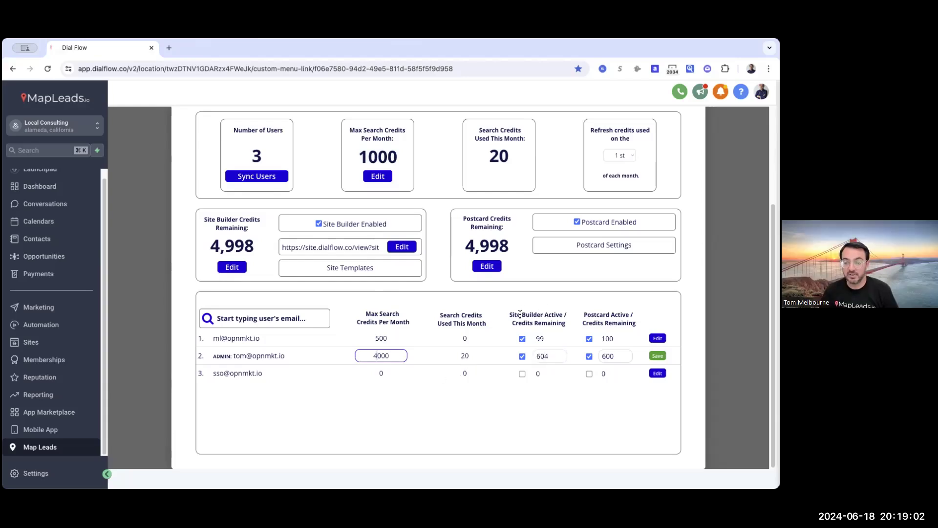
Select the admin user's remaining Site Builder credits for review and save the row with its existing values.
click(554, 360)
click(545, 356)
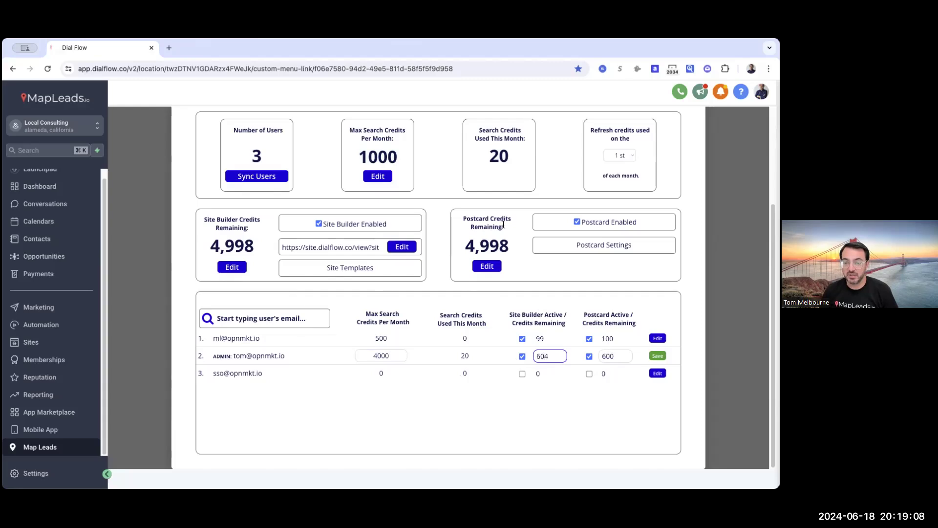
drag(549, 356, 537, 357)
click(658, 356)
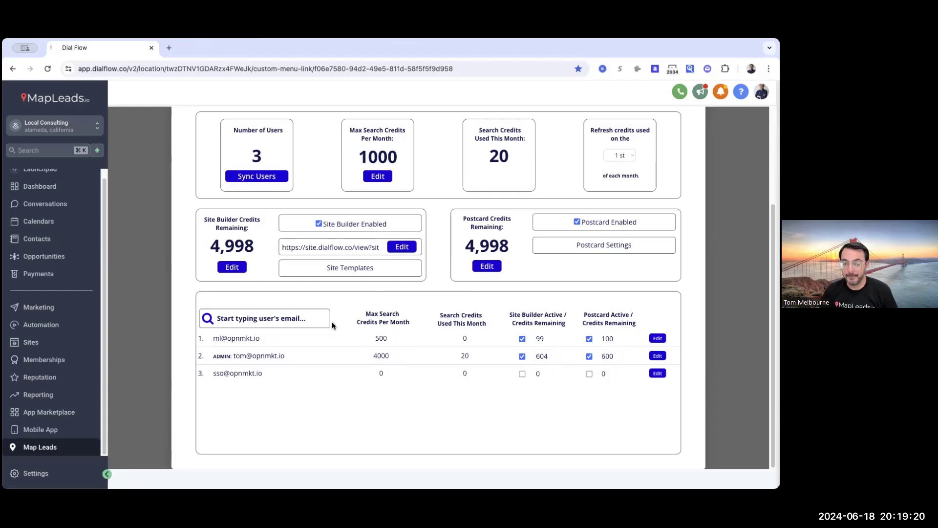
Close Local Consulting's details and look over the agency's credit overview and sub-account list.
scroll(643, 217, up, 1)
scroll(642, 218, up, 3)
click(666, 203)
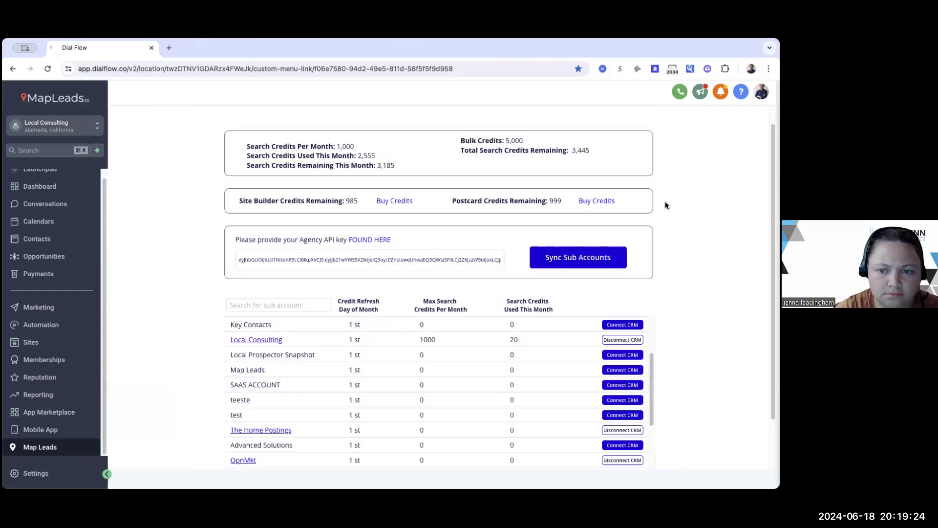
scroll(679, 269, up, 2)
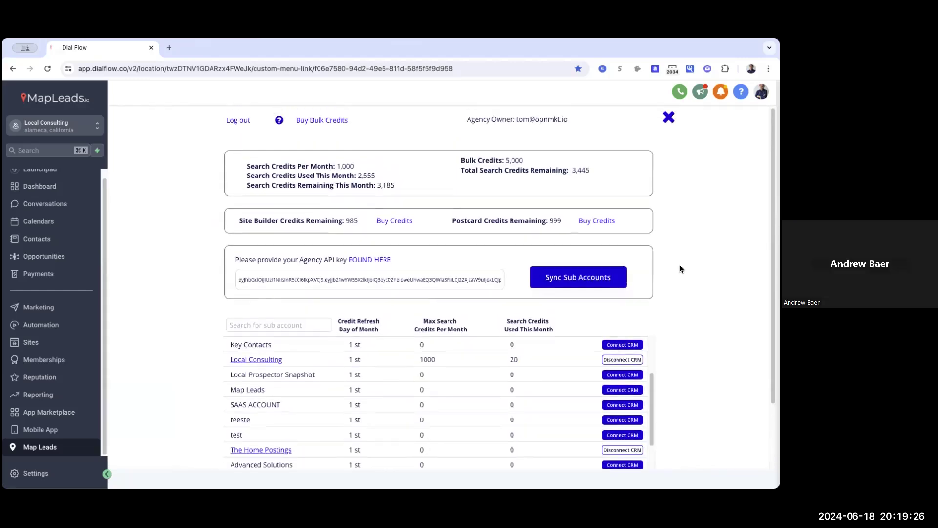
scroll(680, 268, down, 3)
scroll(680, 268, up, 3)
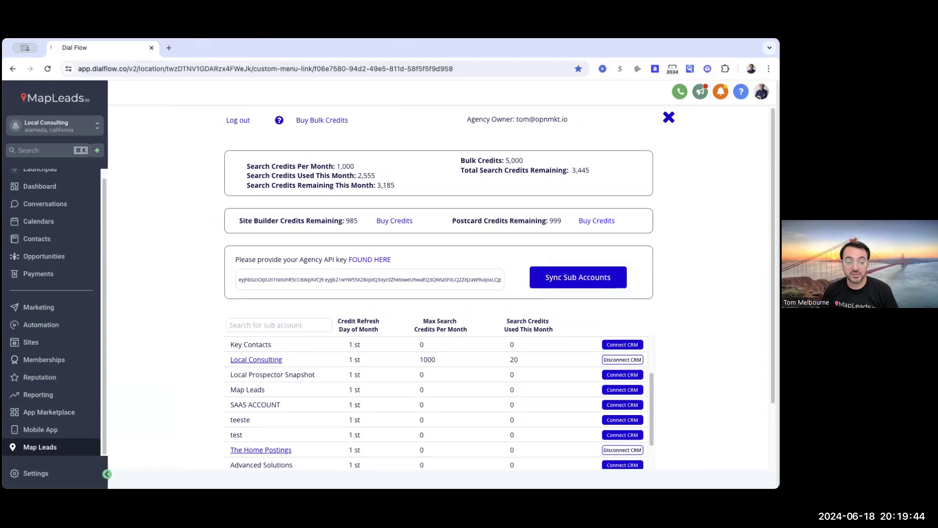
View the qr-start funnel's form in the Sites page builder, return to the funnel overview and ignore the tax ID notice.
click(30, 343)
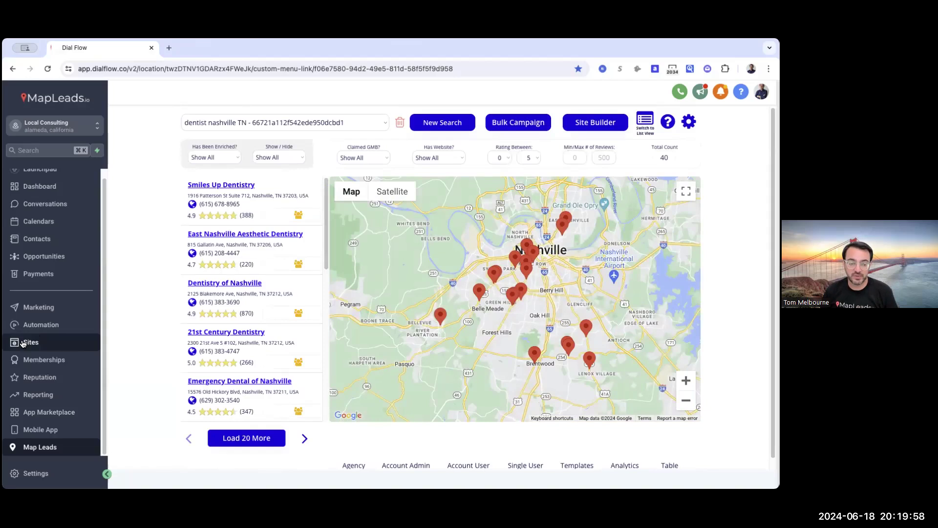
click(23, 343)
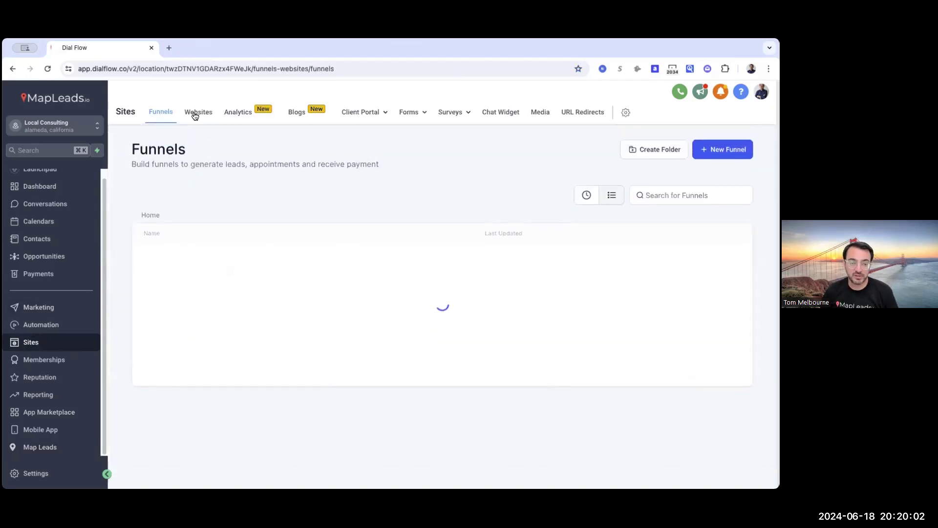
click(155, 286)
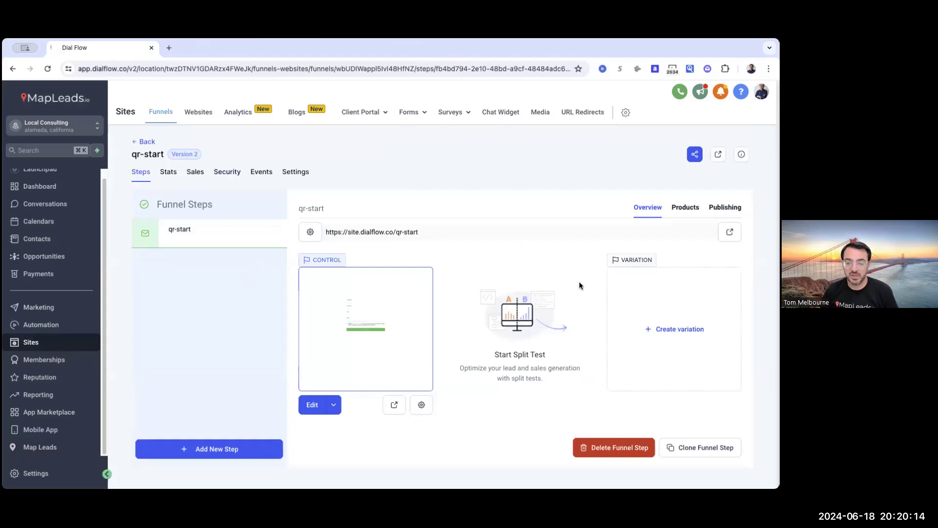
click(312, 405)
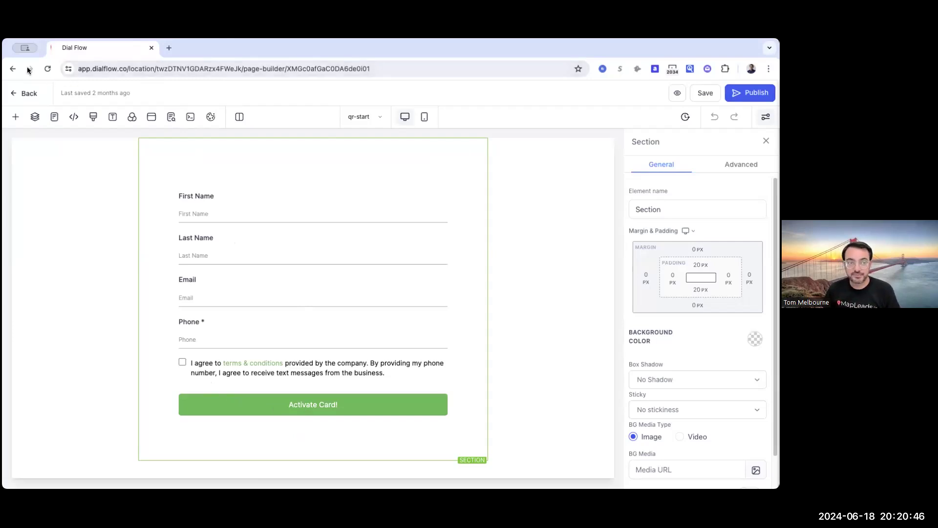
click(20, 93)
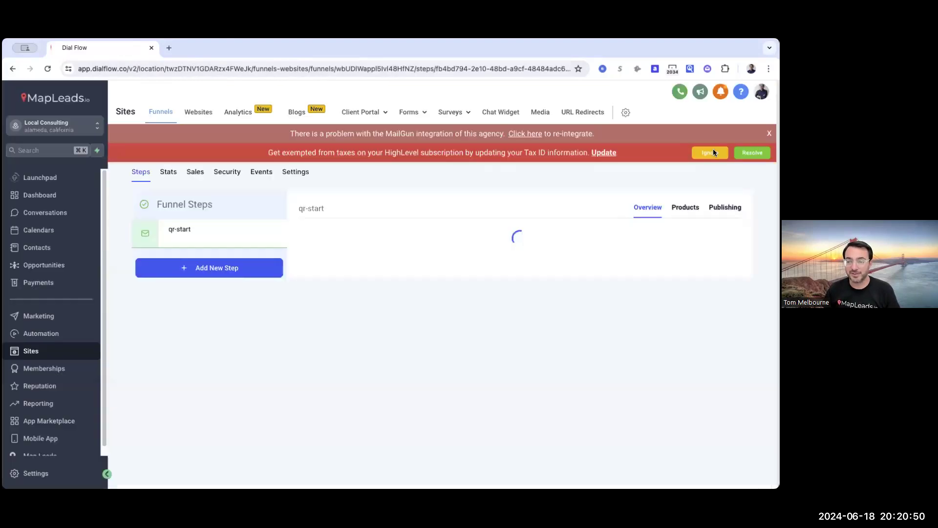
click(710, 153)
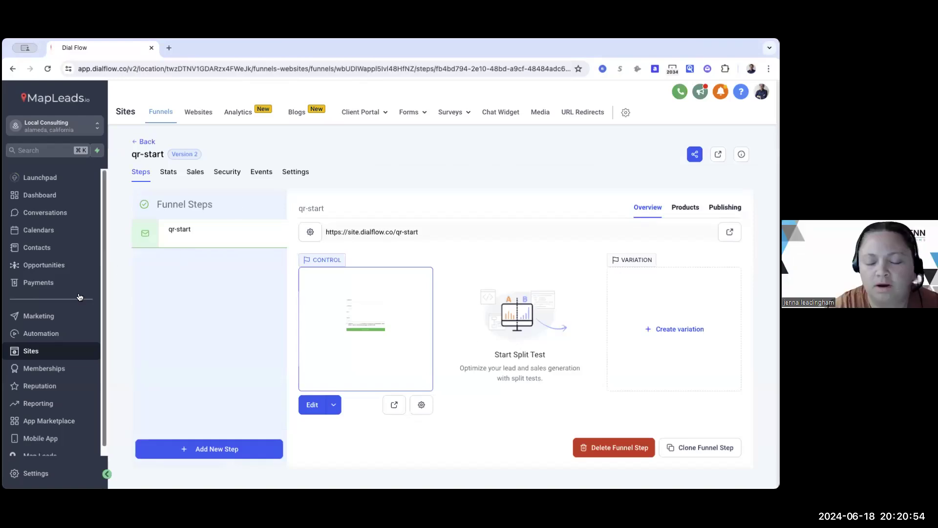
Return to Map Leads and zoom the dentist results map in on the area around Brentwood and Antioch.
scroll(44, 377, down, 1)
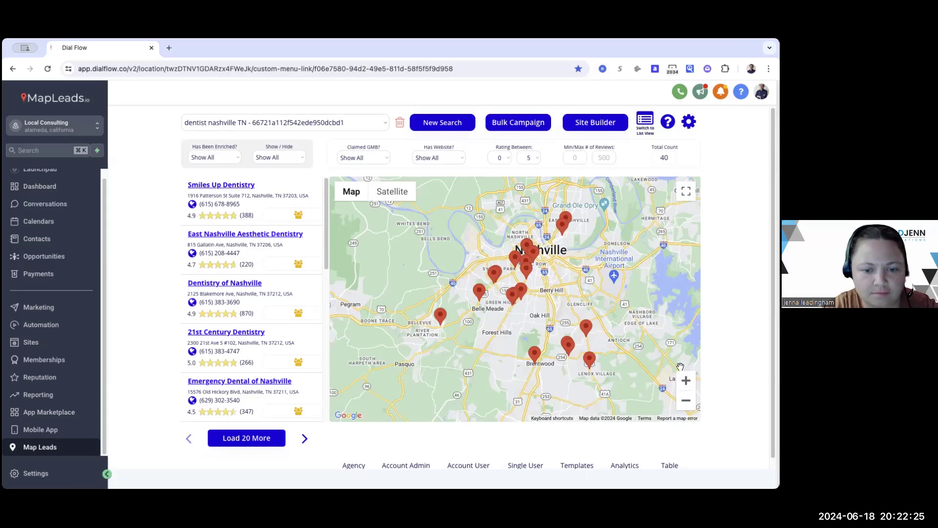
scroll(682, 367, up, 1)
scroll(622, 343, down, 2)
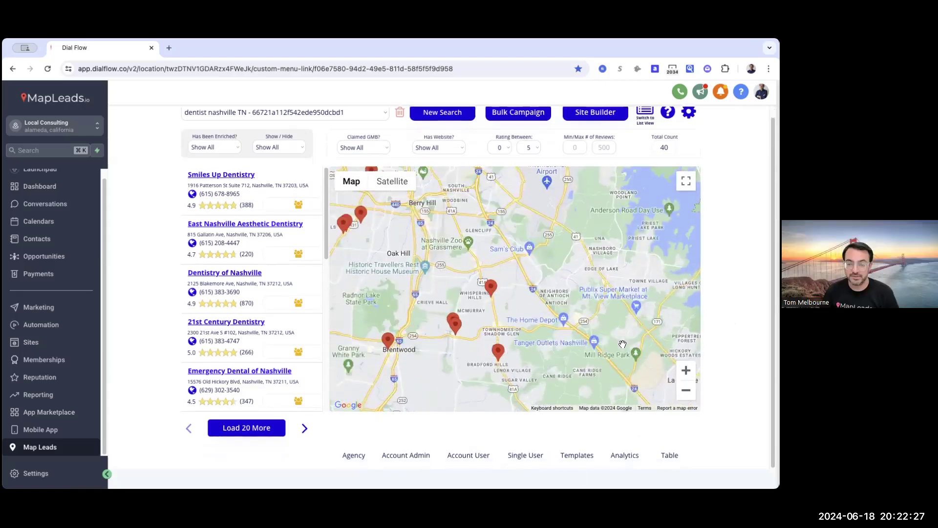